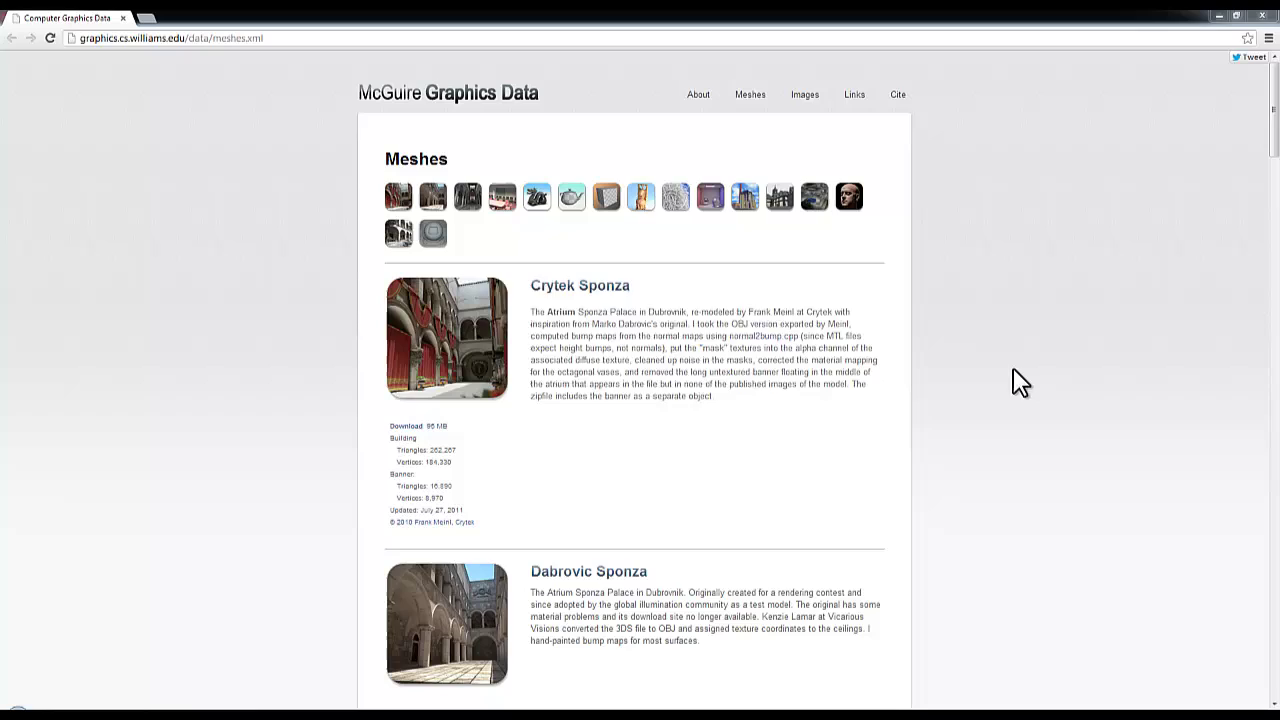
- Scroll the Meshes page down to the Head scan entry and its 42 MB Download link
scroll(1010, 388, "down", 6)
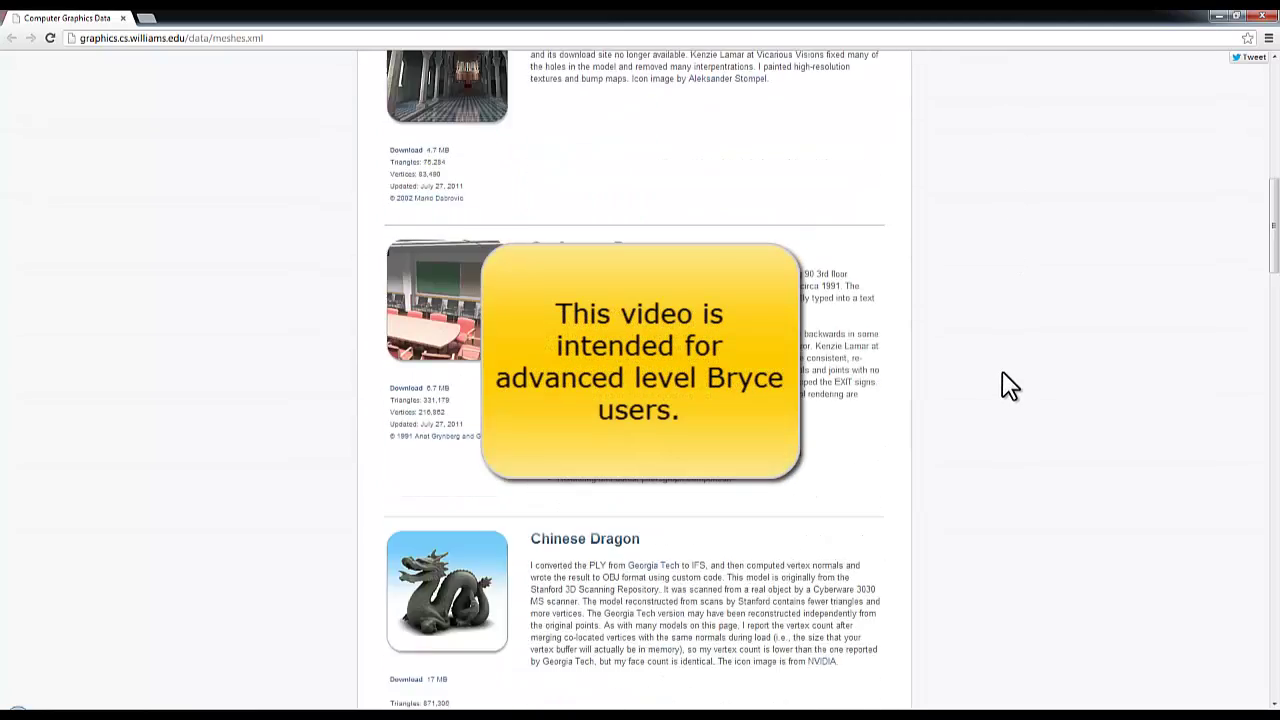
scroll(1010, 388, "down", 20)
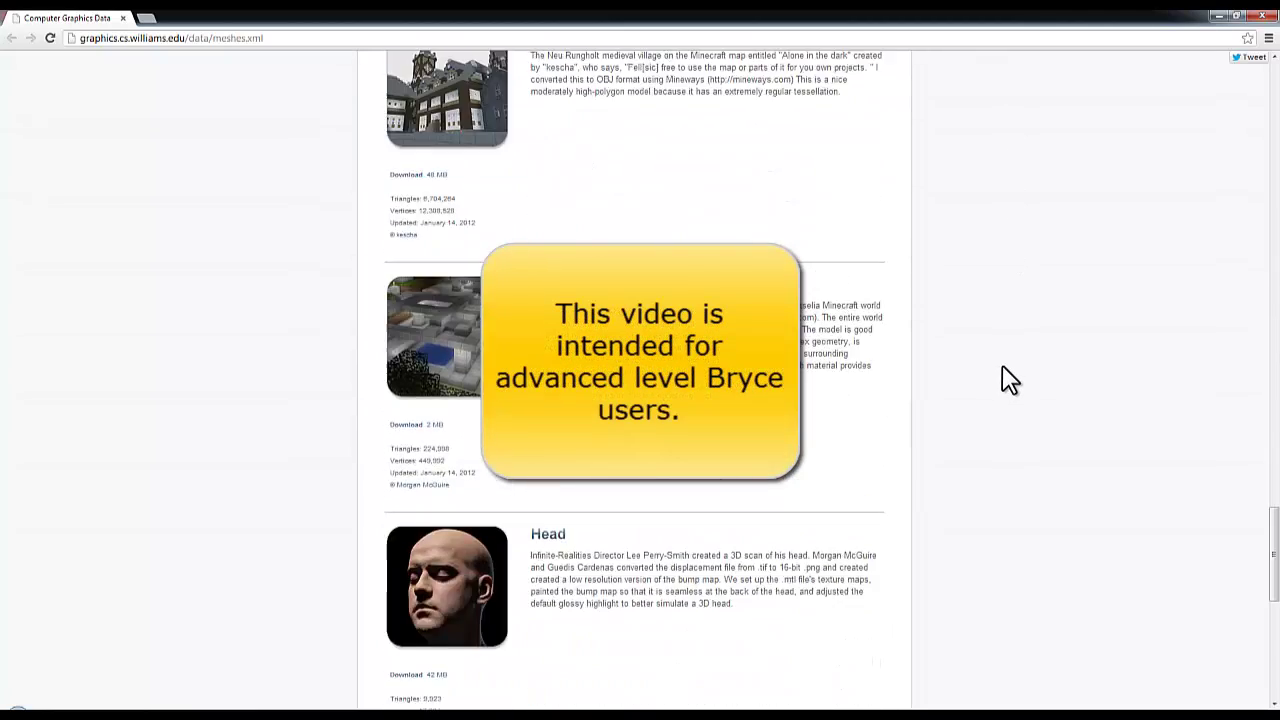
scroll(1008, 380, "down", 3)
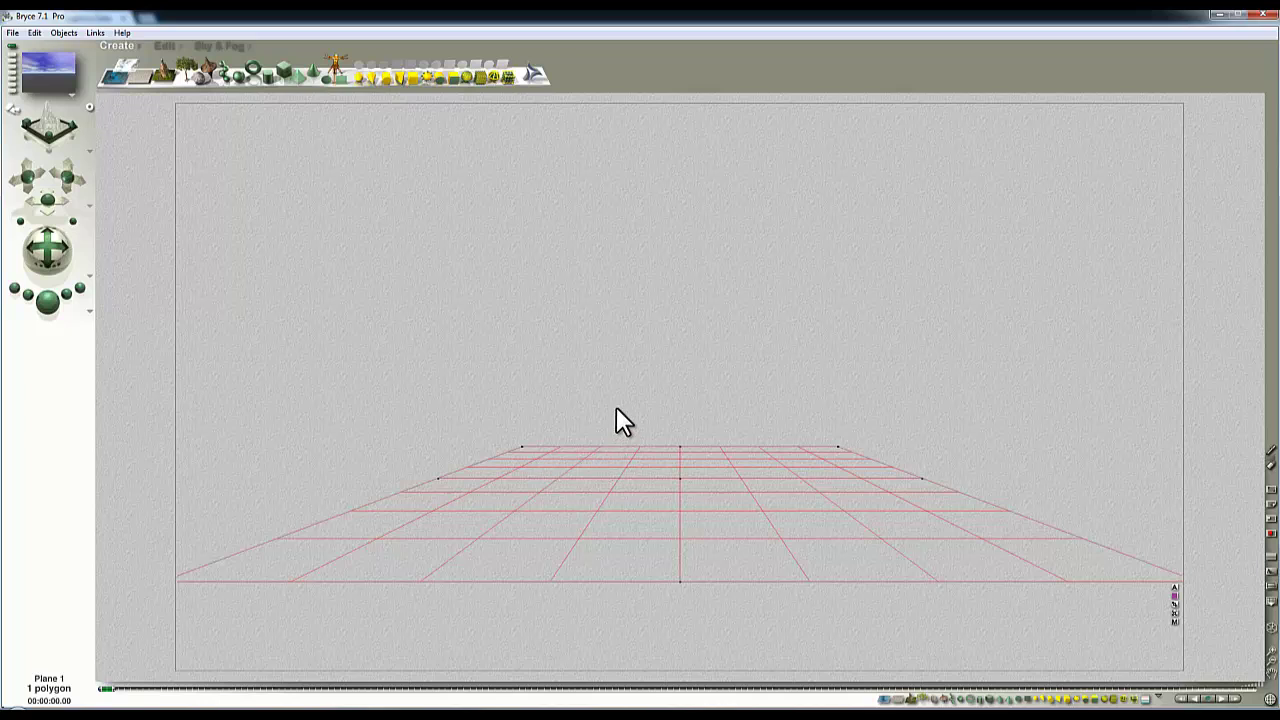
- Delete the ground plane, import head.OBJ with the default grouping, and enlarge the head greatly
key("Delete")
left_click(13, 32)
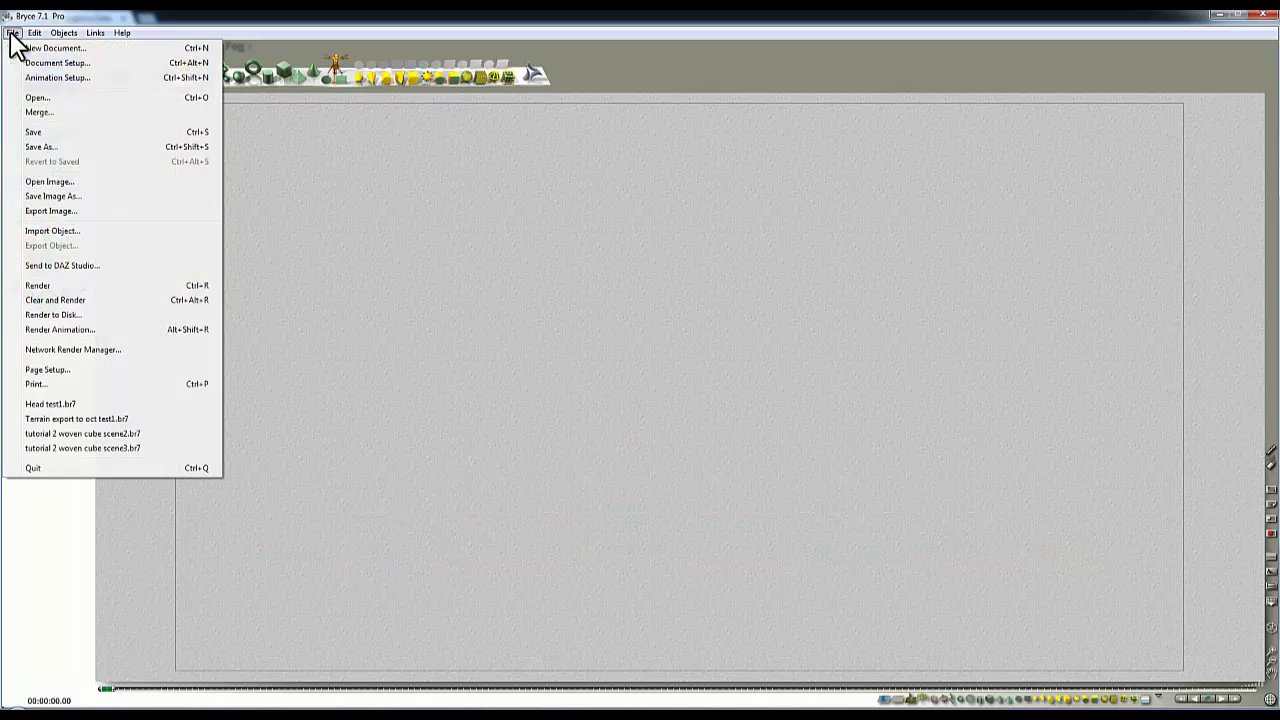
left_click(65, 231)
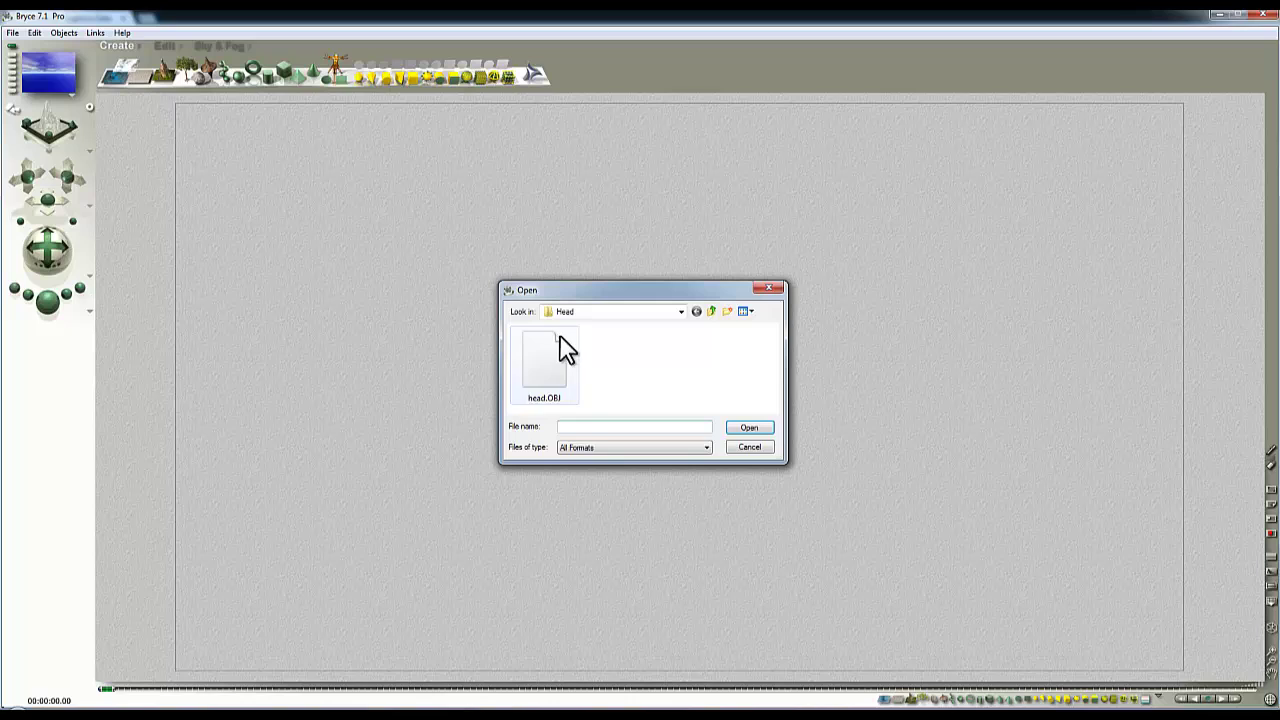
left_click(565, 350)
left_click(752, 429)
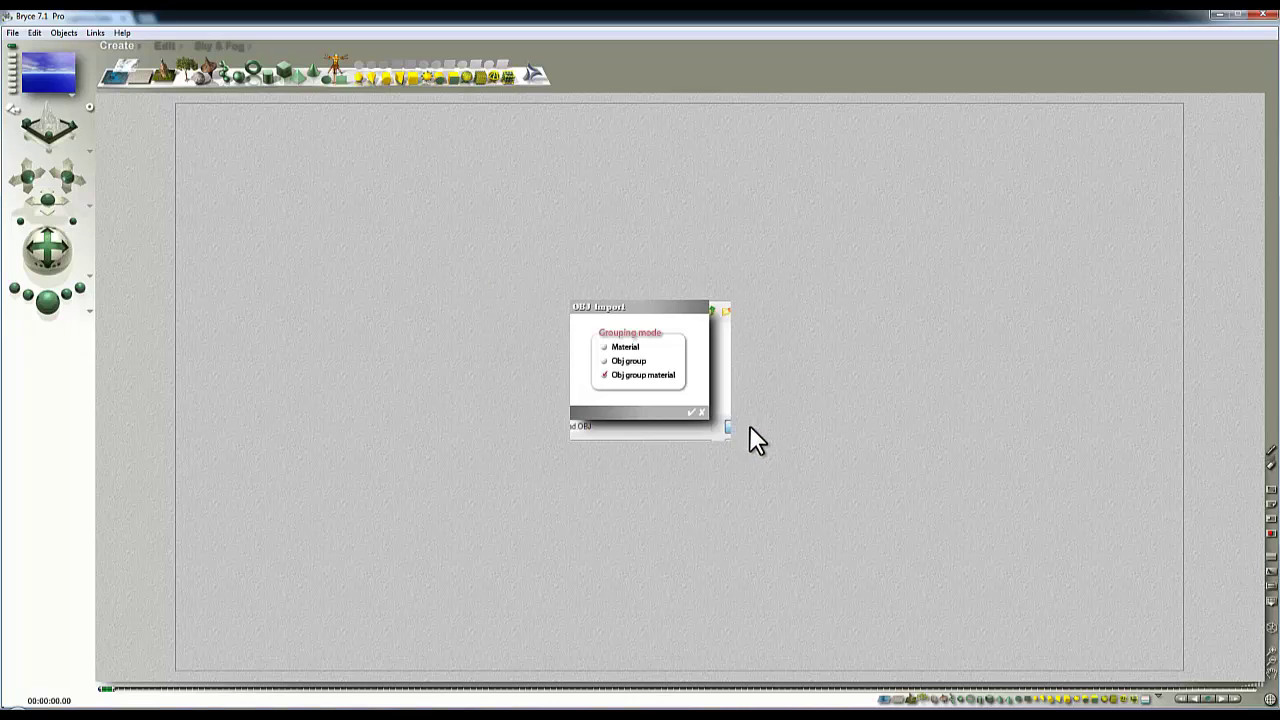
left_click(689, 412)
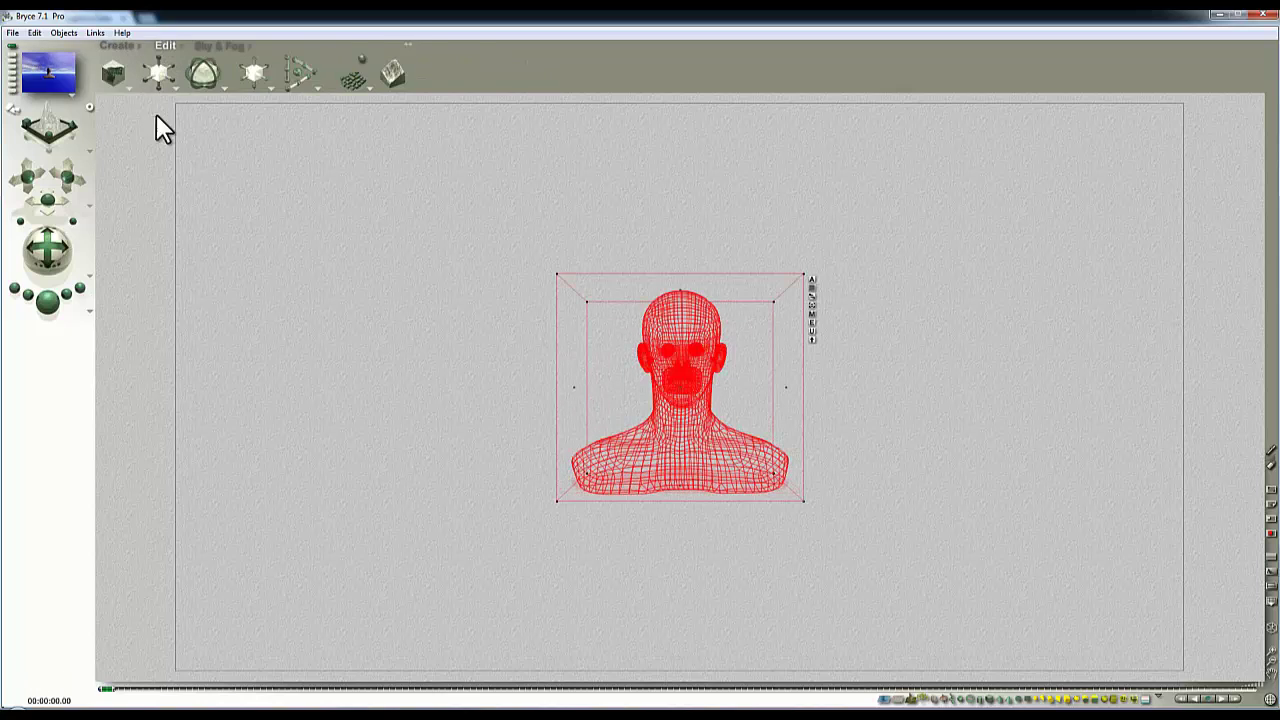
left_click_drag(159, 74, 83, 104)
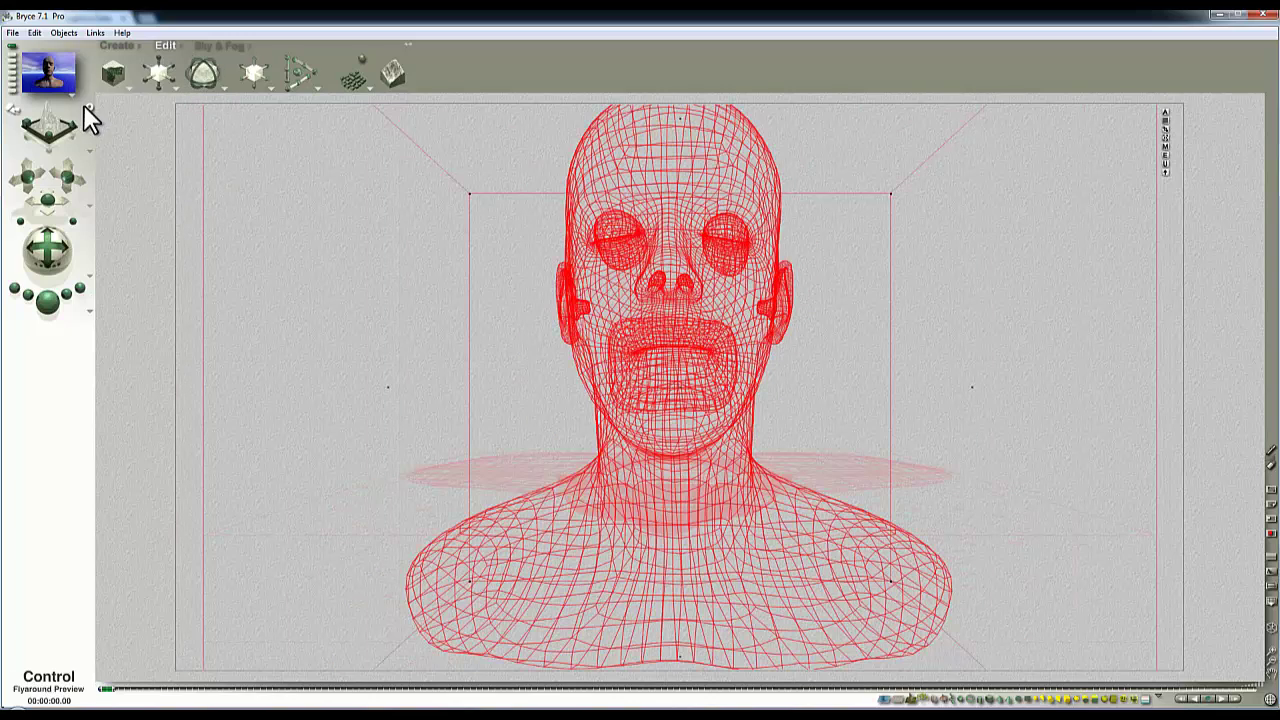
left_click(13, 33)
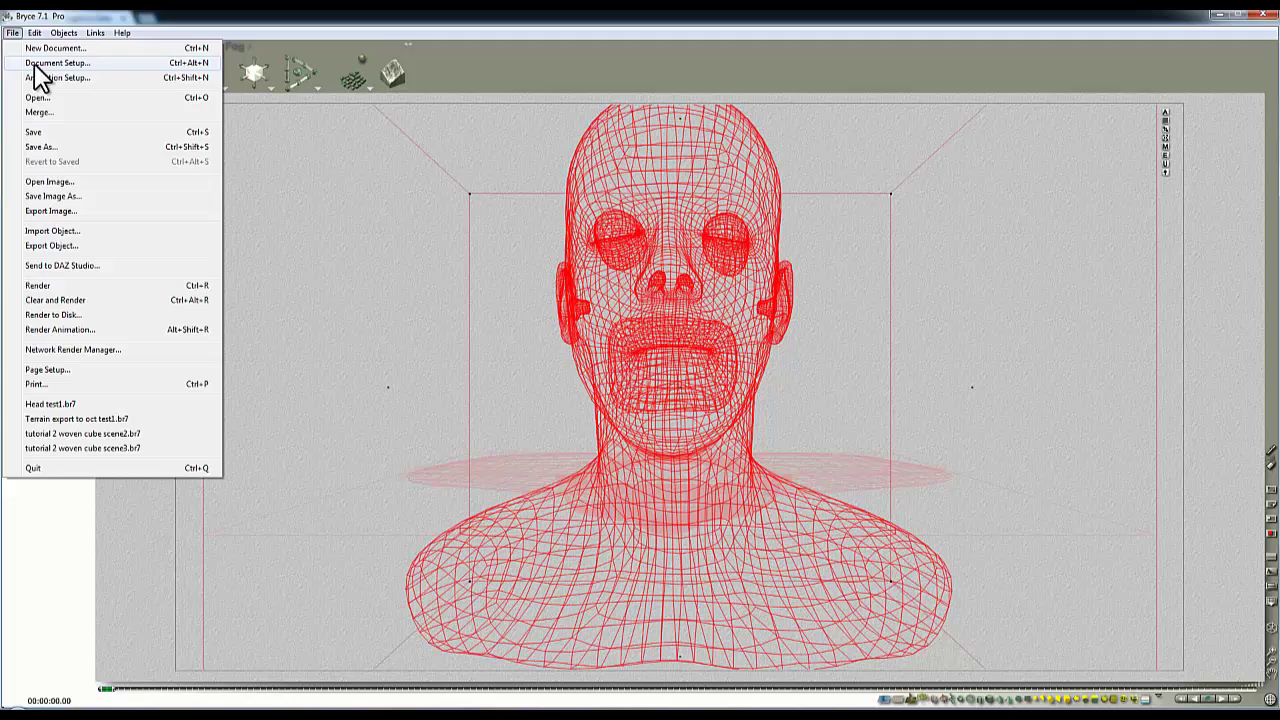
- Set the document size to a square 700 x 700 in Document Setup
left_click(40, 63)
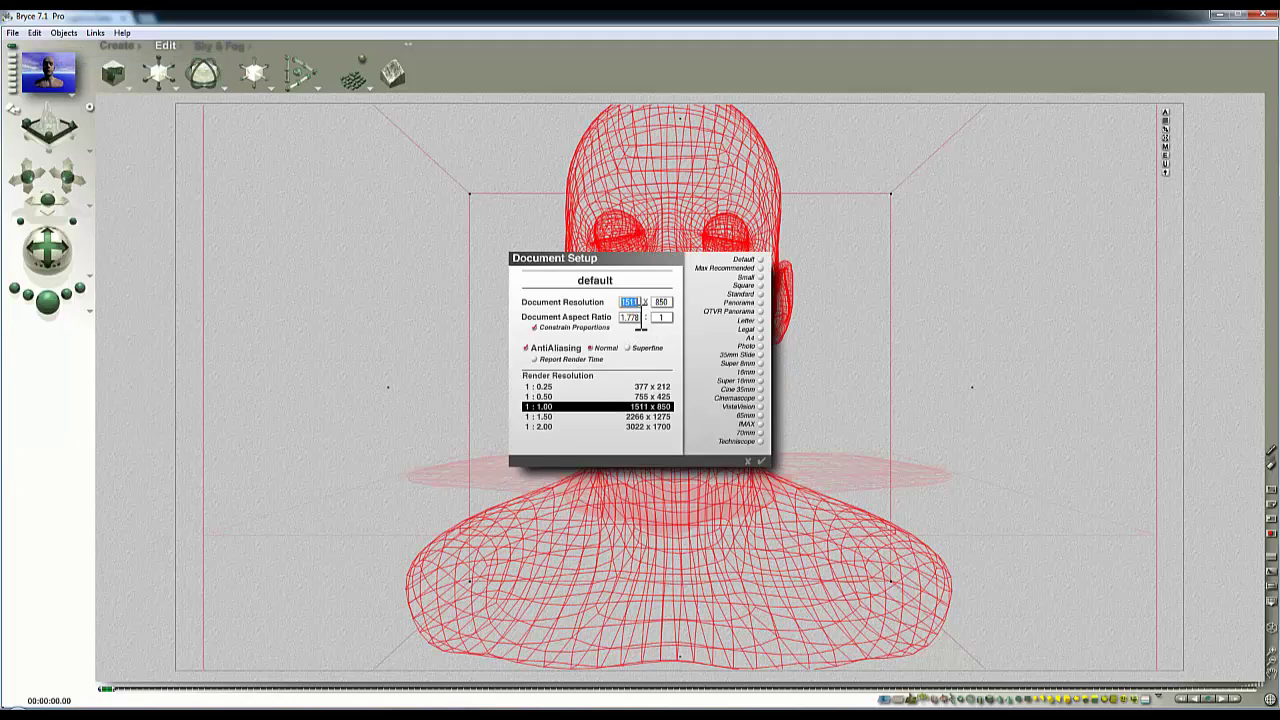
type("7")
left_click(662, 302)
type("7")
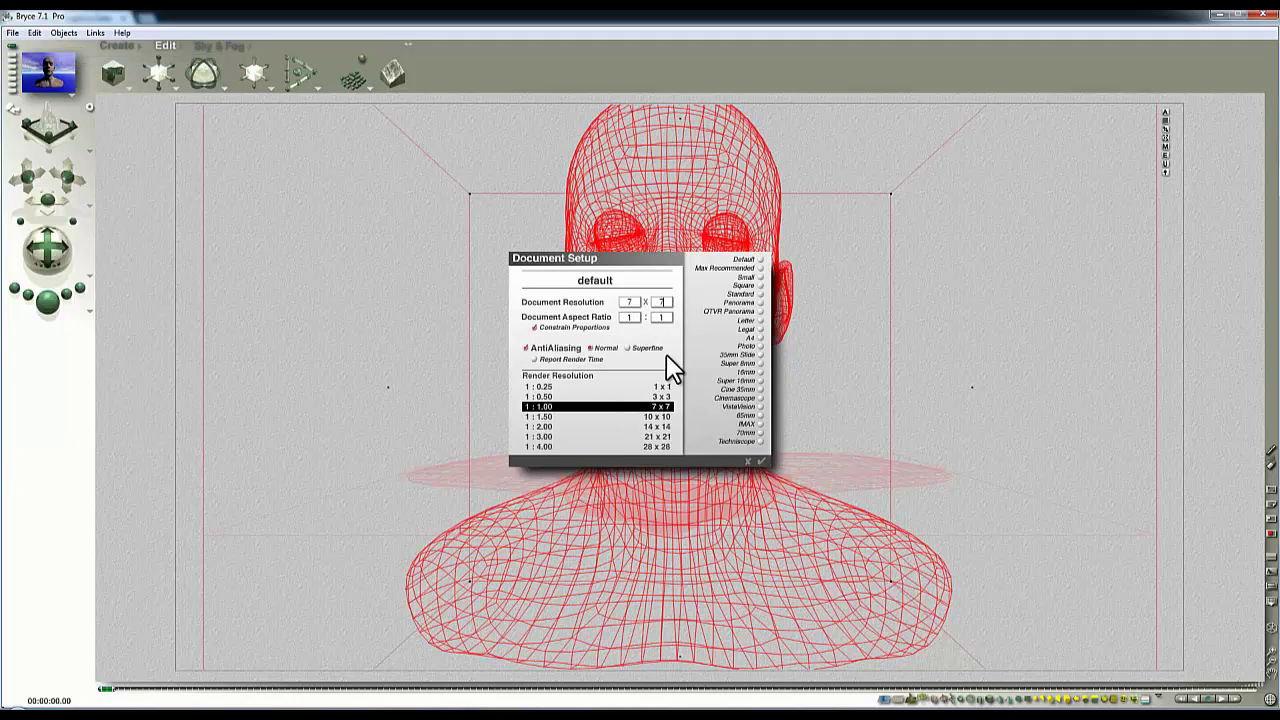
type("00")
left_click(760, 461)
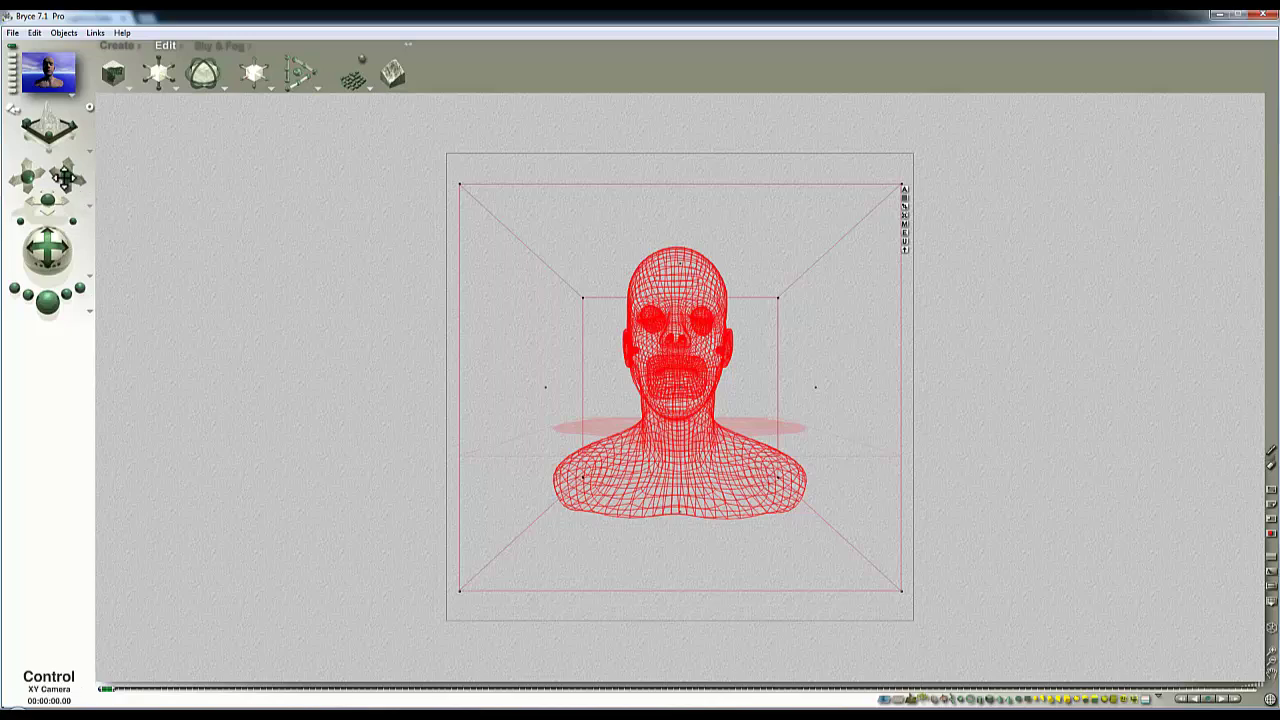
- Narrow the field of view and orbit the camera to a close three-quarter view, then render
mouse_move(74, 220)
left_mouse_down()
mouse_move(110, 220)
mouse_move(47, 205)
mouse_move(62, 210)
left_mouse_up()
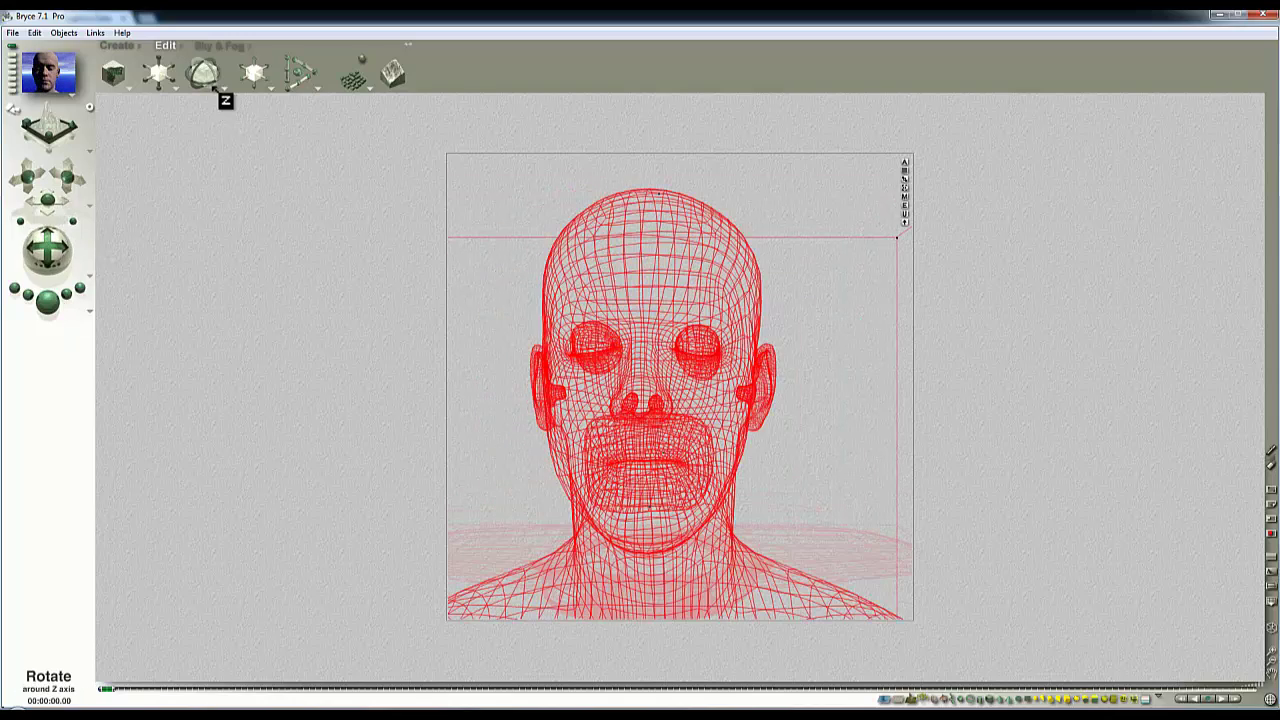
left_click_drag(47, 250, 46, 255)
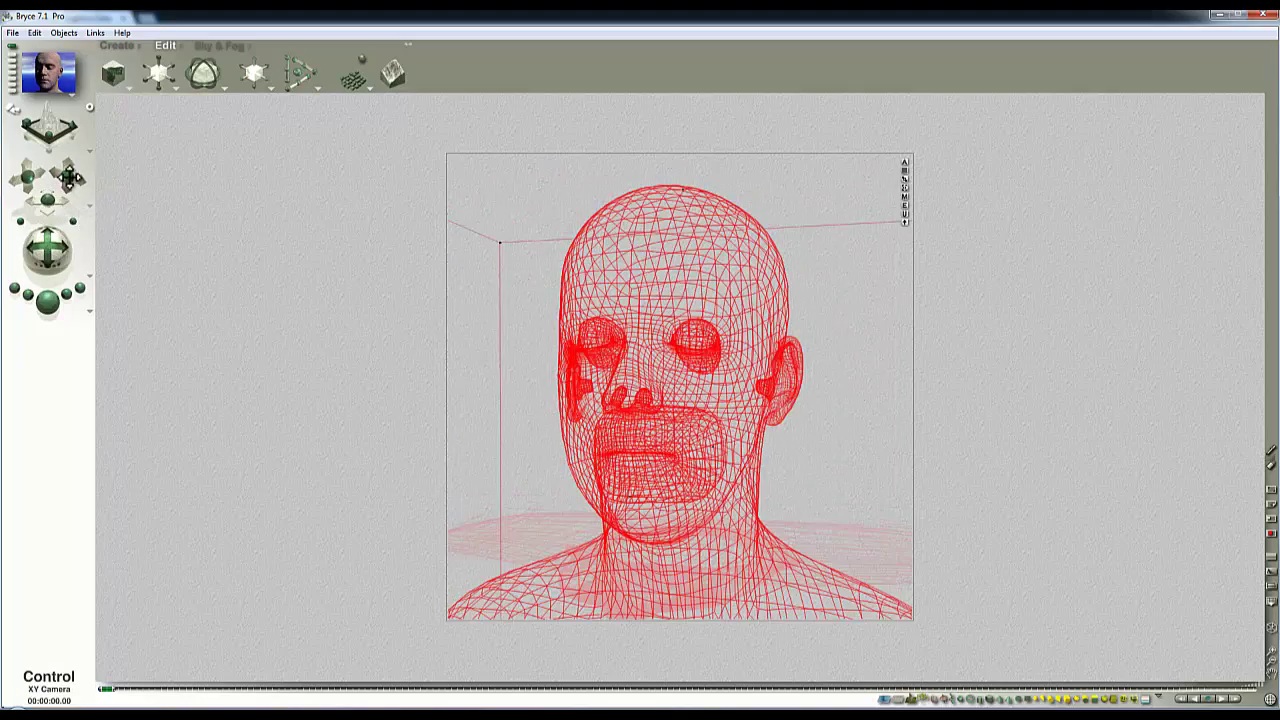
left_click_drag(66, 182, 68, 175)
left_click_drag(47, 250, 48, 252)
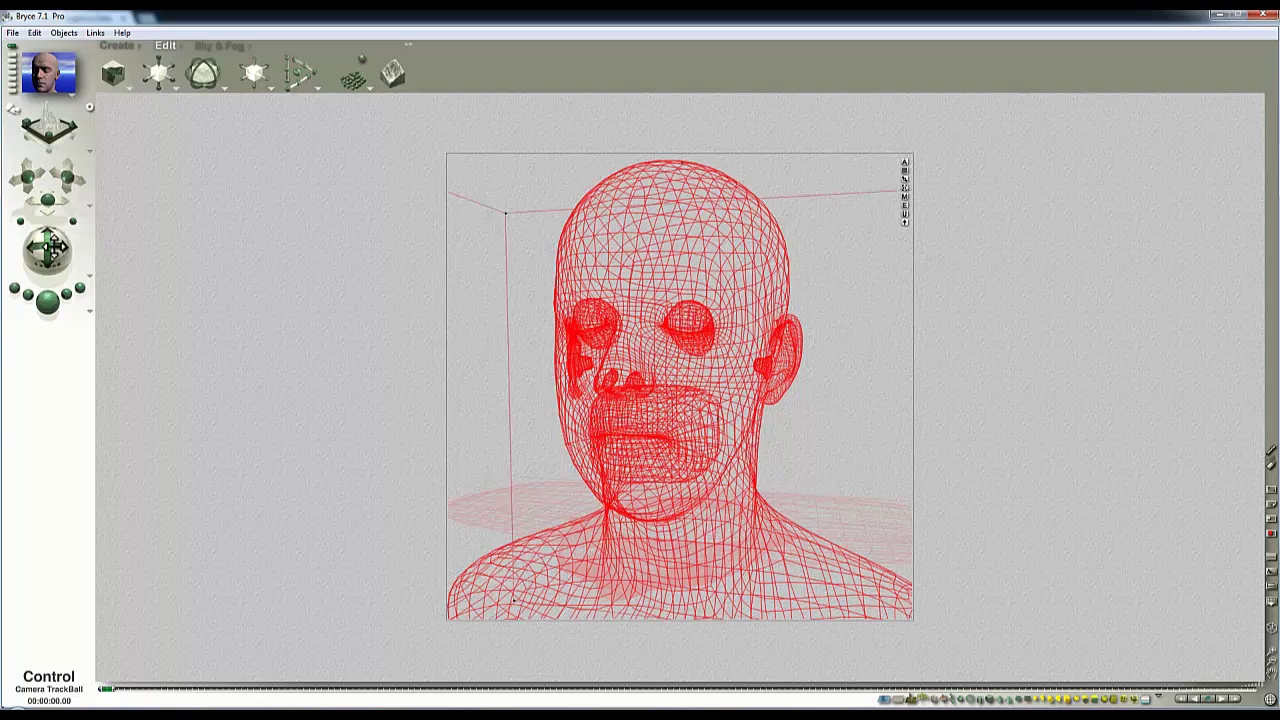
key("ctrl+r")
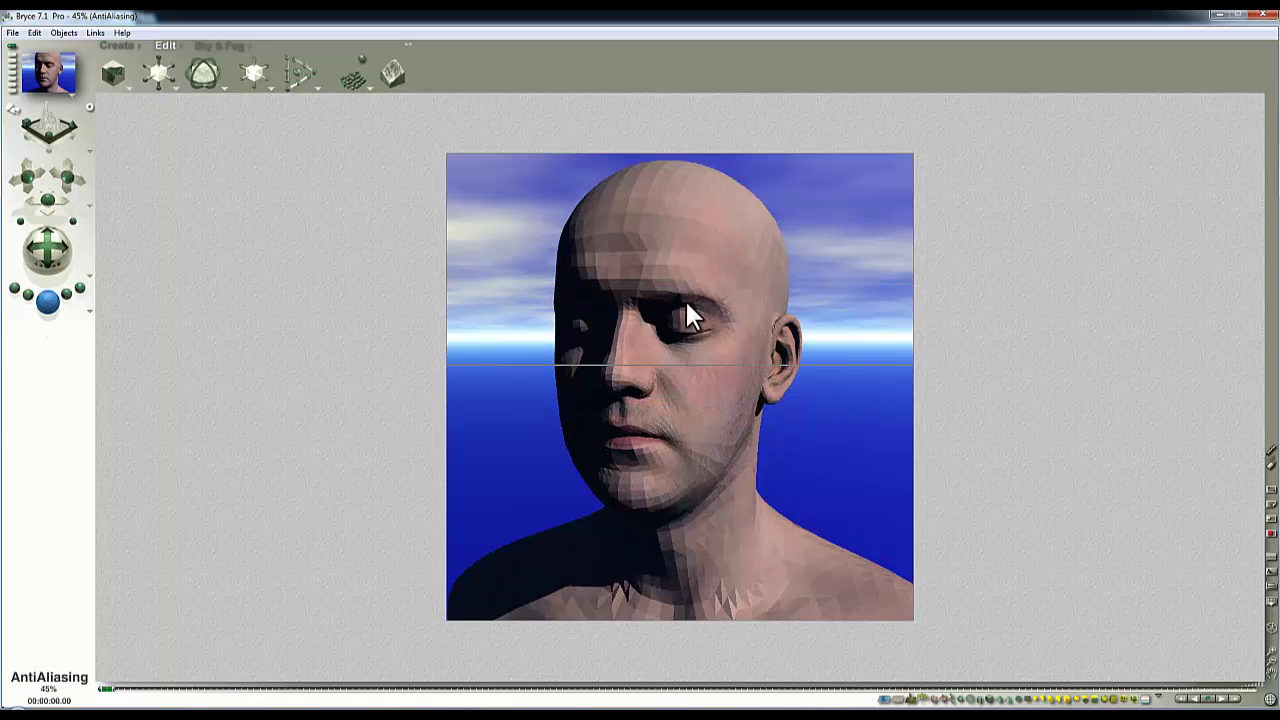
- Apply Smooth to the head in Edit Mesh and re-render to check the faceting is gone
left_click(686, 360)
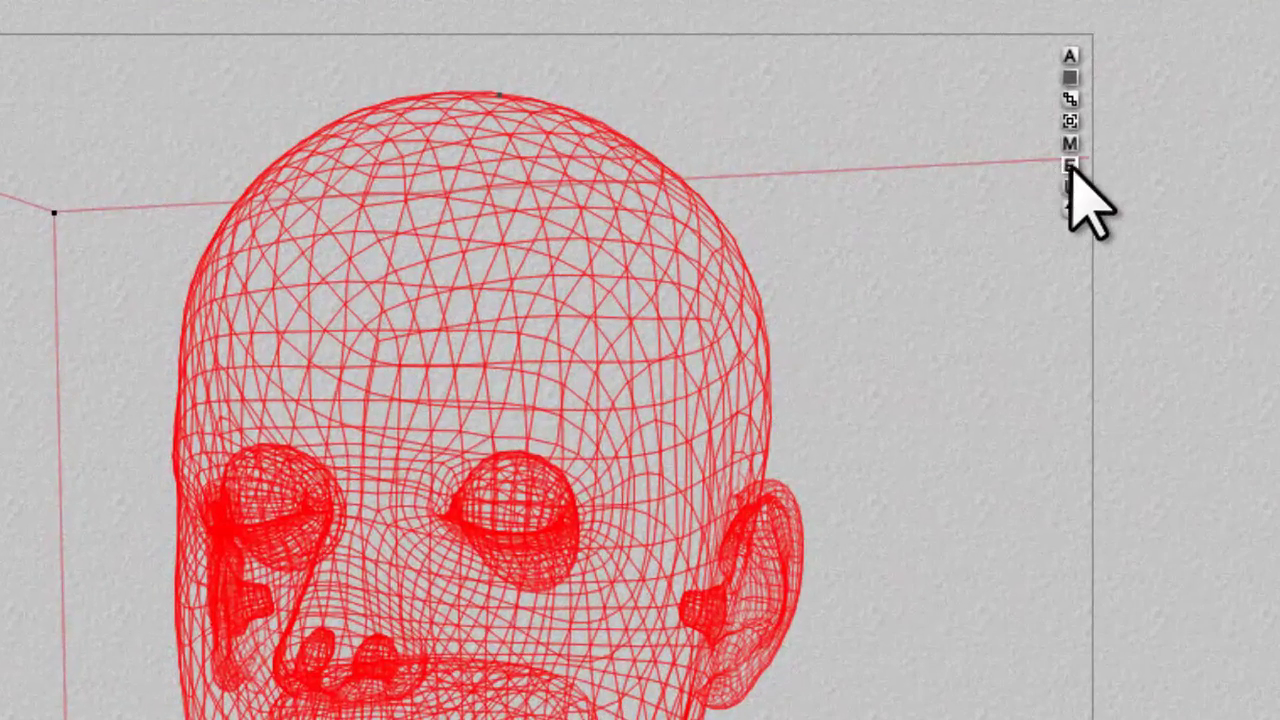
left_click(1015, 178)
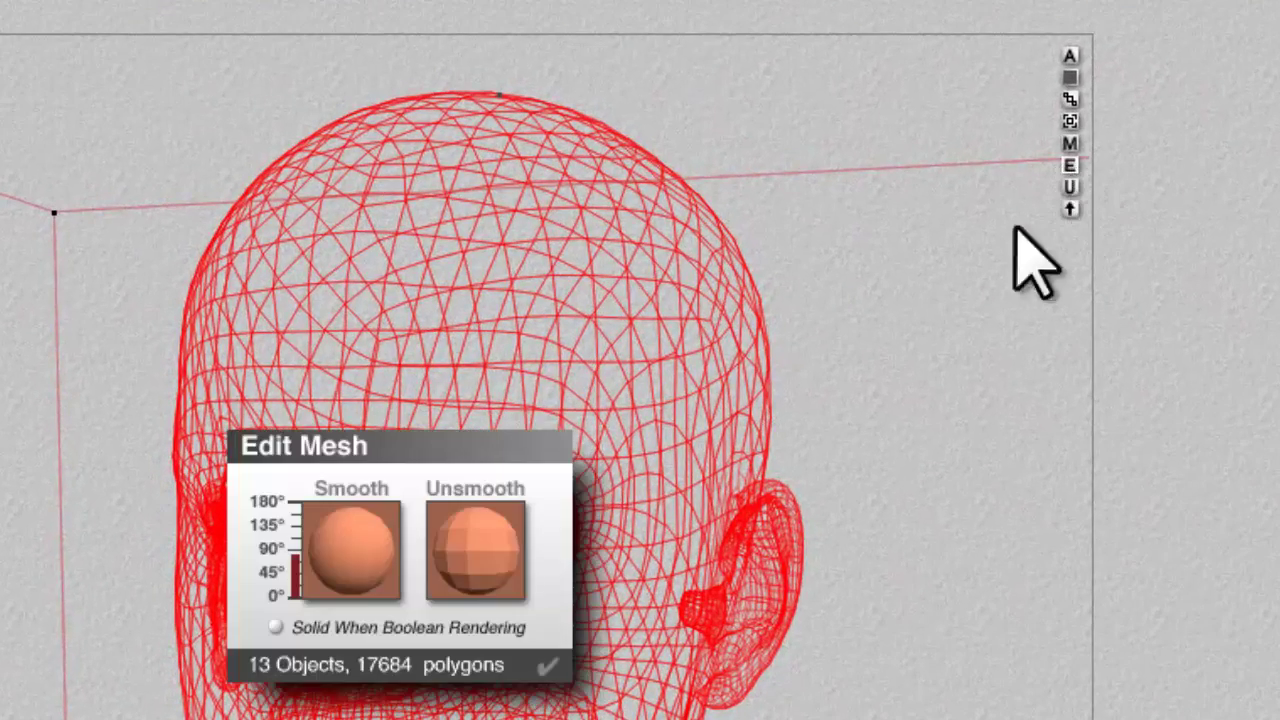
left_click(444, 505)
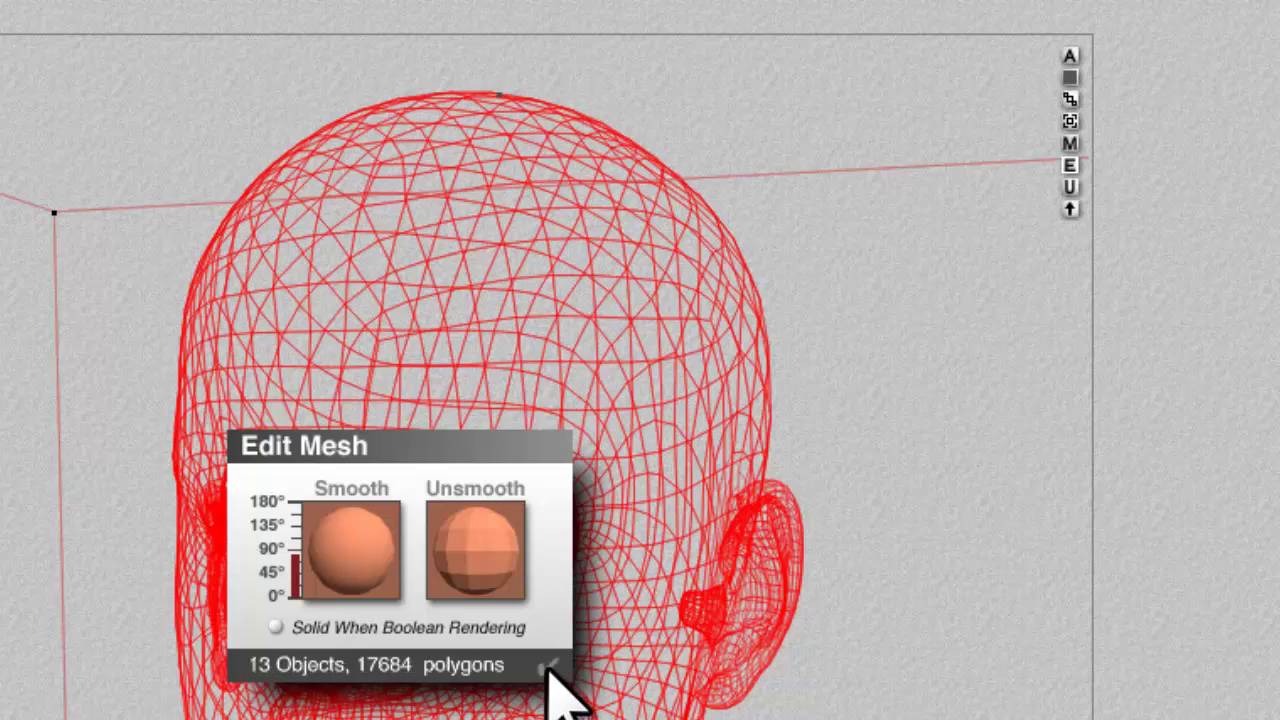
left_click(548, 667)
key("ctrl+r")
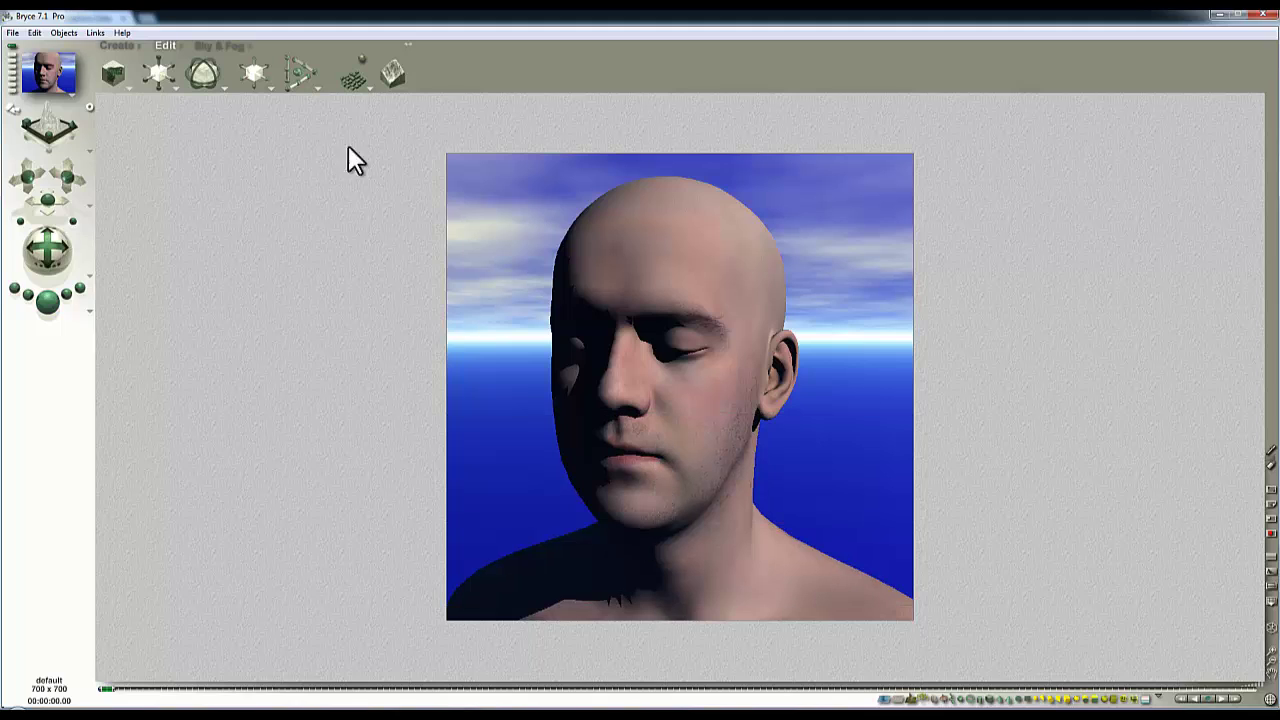
- Reposition the sun in Sky & Fog to light the head from the other side, then reselect the head
left_click(232, 45)
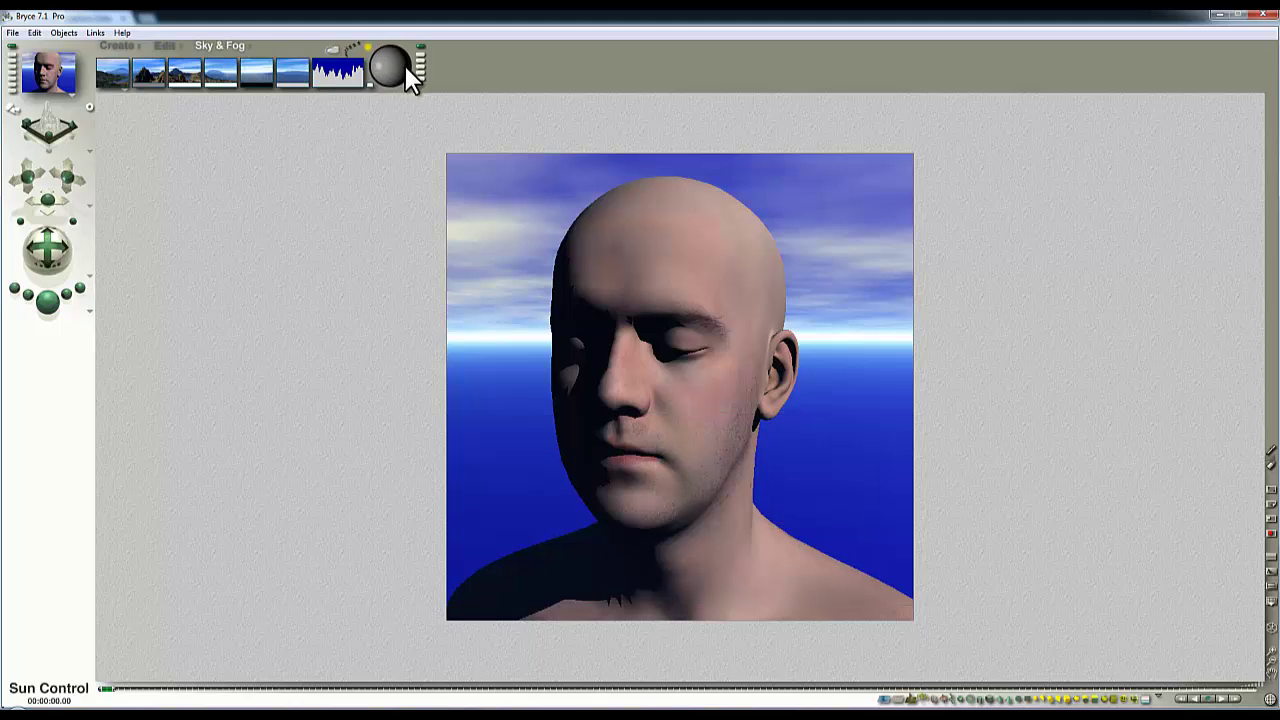
left_click(405, 65)
left_click(47, 300)
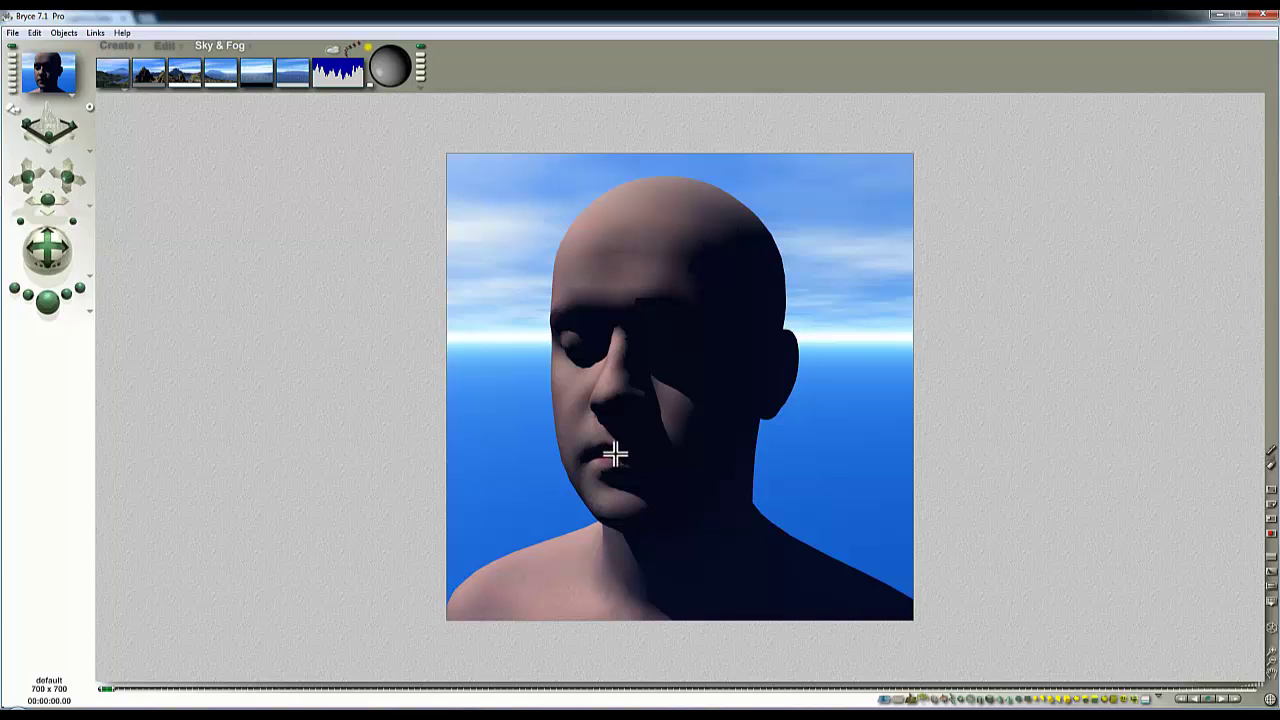
left_click(667, 288)
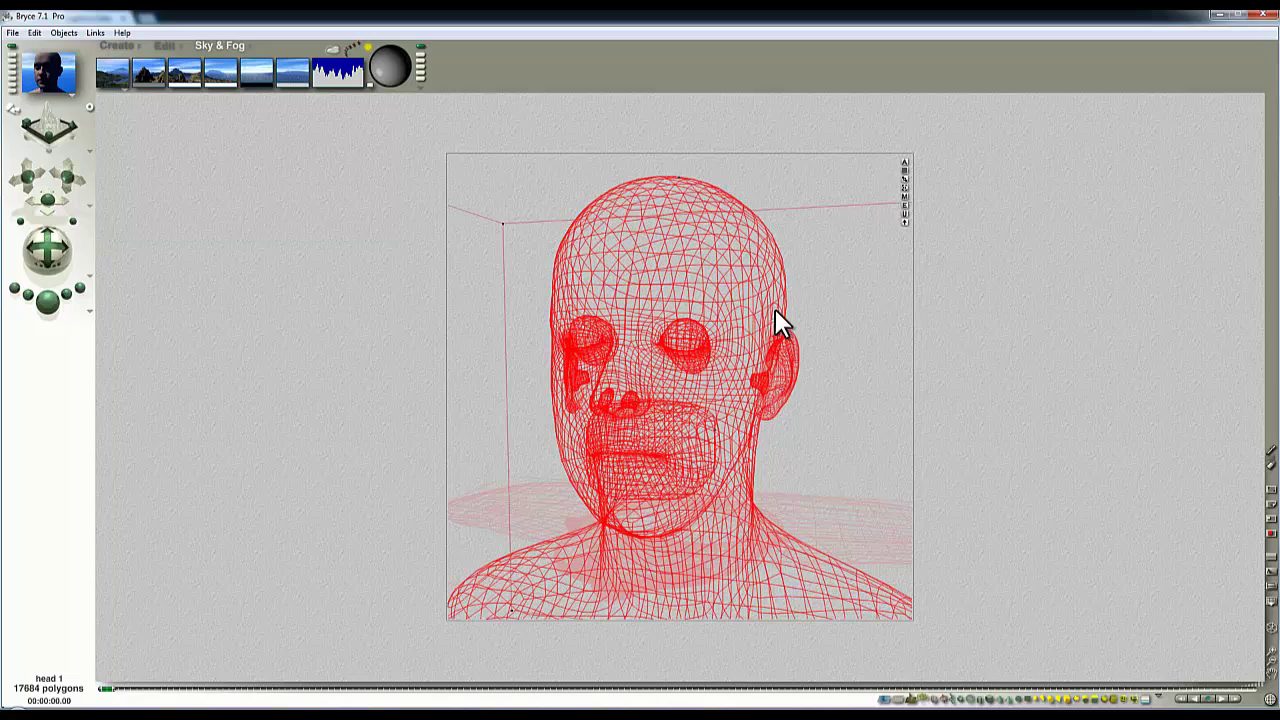
- In the Materials Lab, drive the head's Bump Height from texture A and raise it to 100
left_click(905, 196)
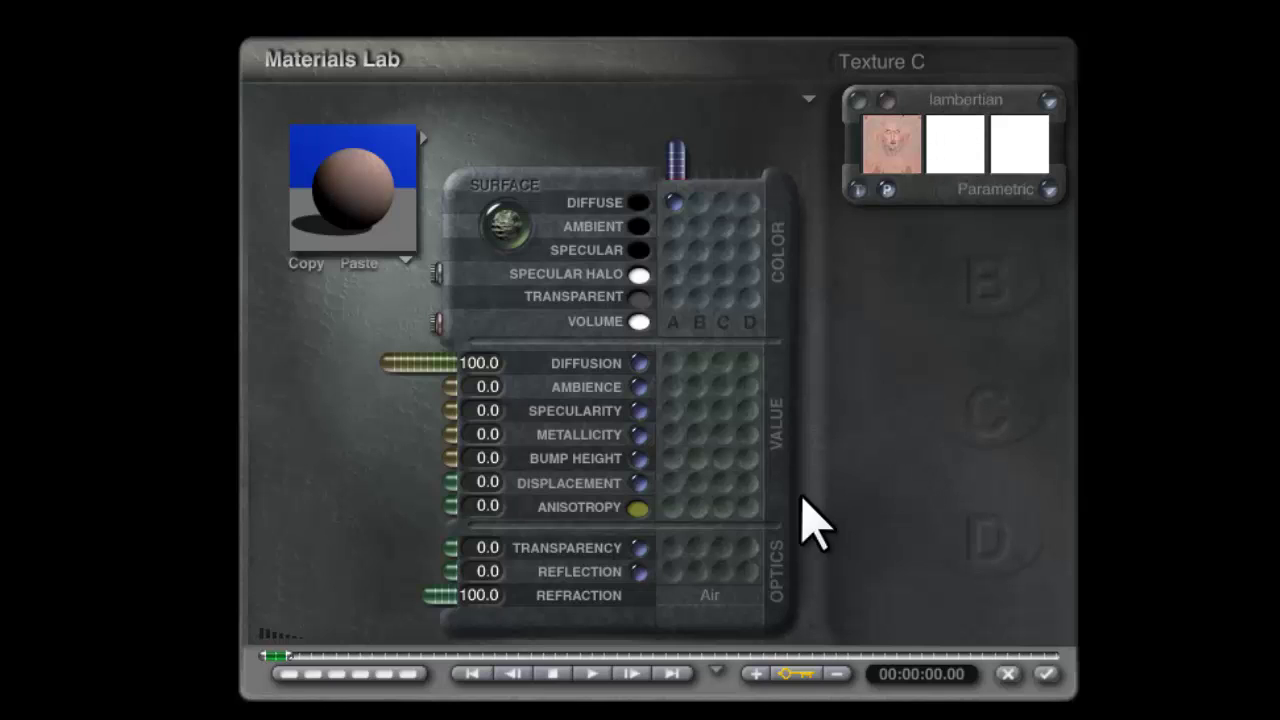
left_click(677, 460)
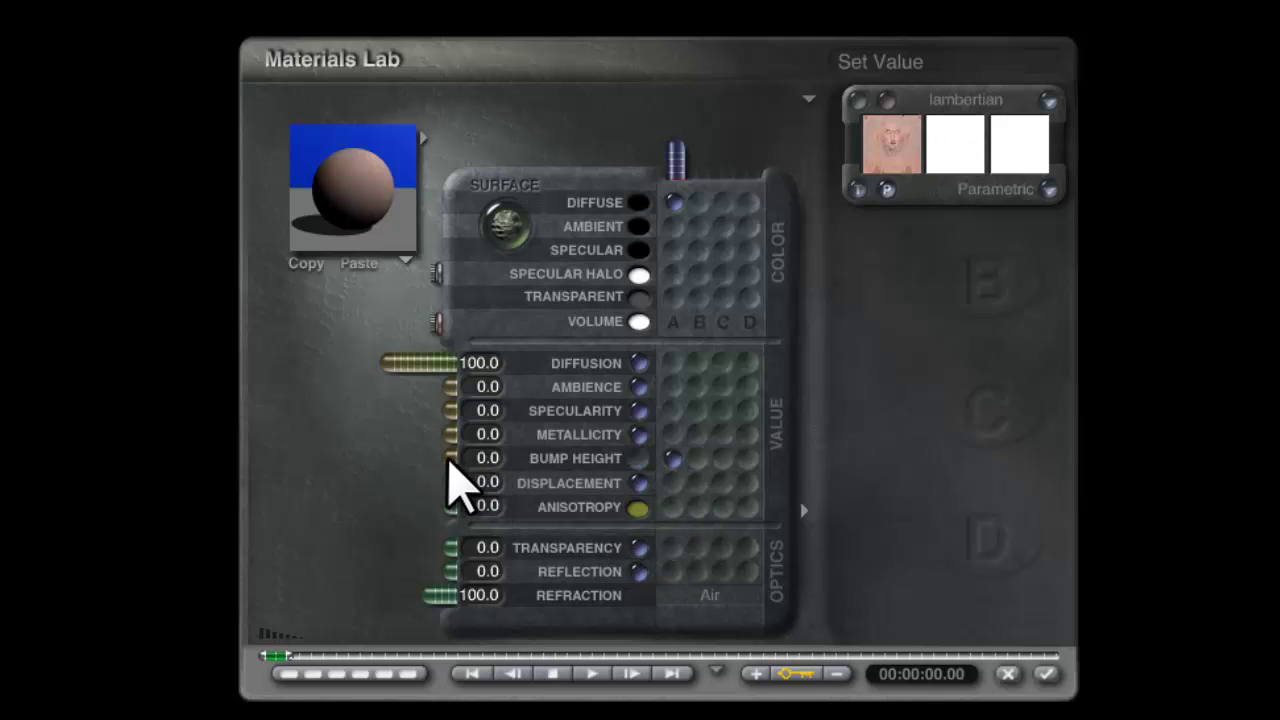
left_click_drag(449, 458, 265, 470)
- Load bump.png from the Head folder into the texture's alpha slot in the Pictures editor
left_click(889, 122)
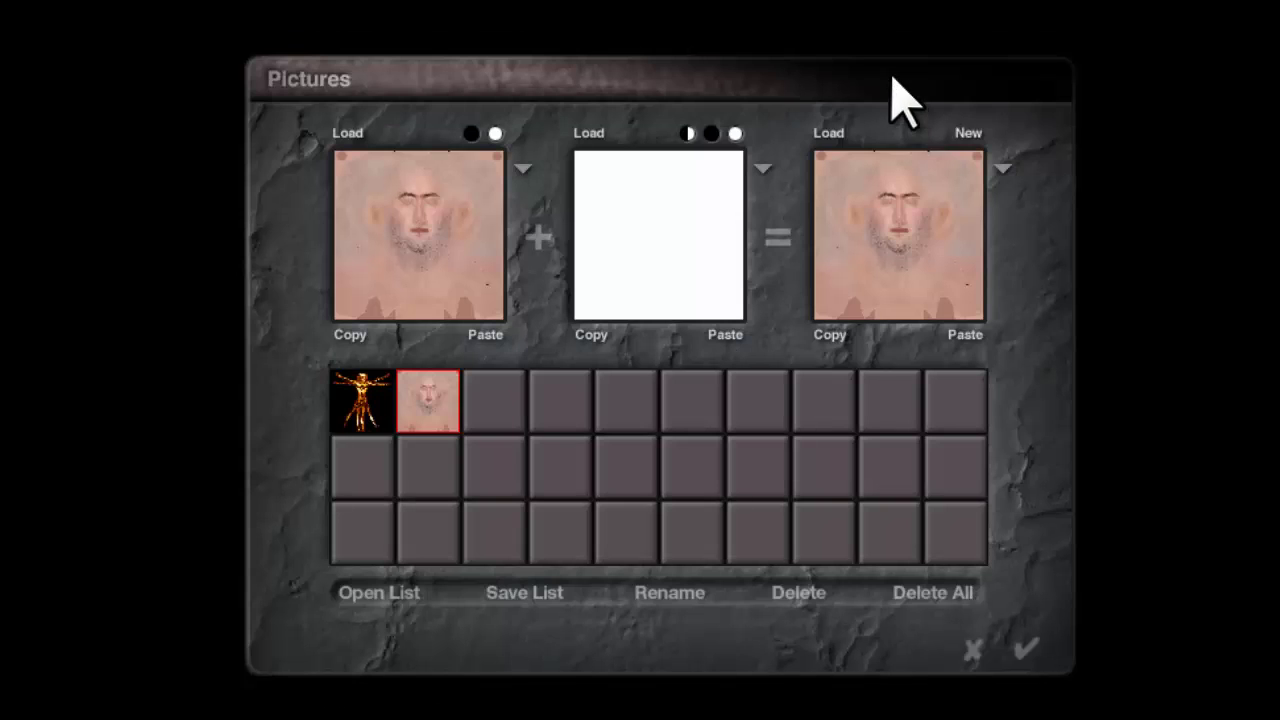
left_click(592, 134)
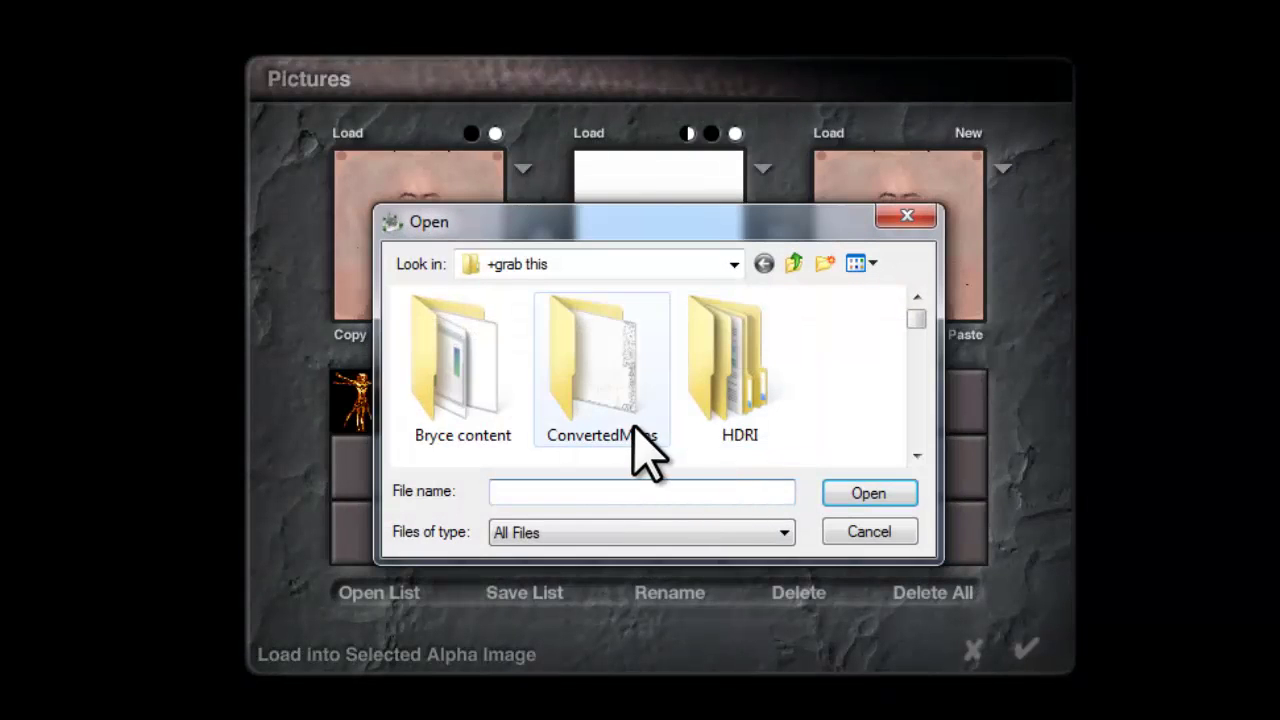
left_click_drag(912, 314, 912, 340)
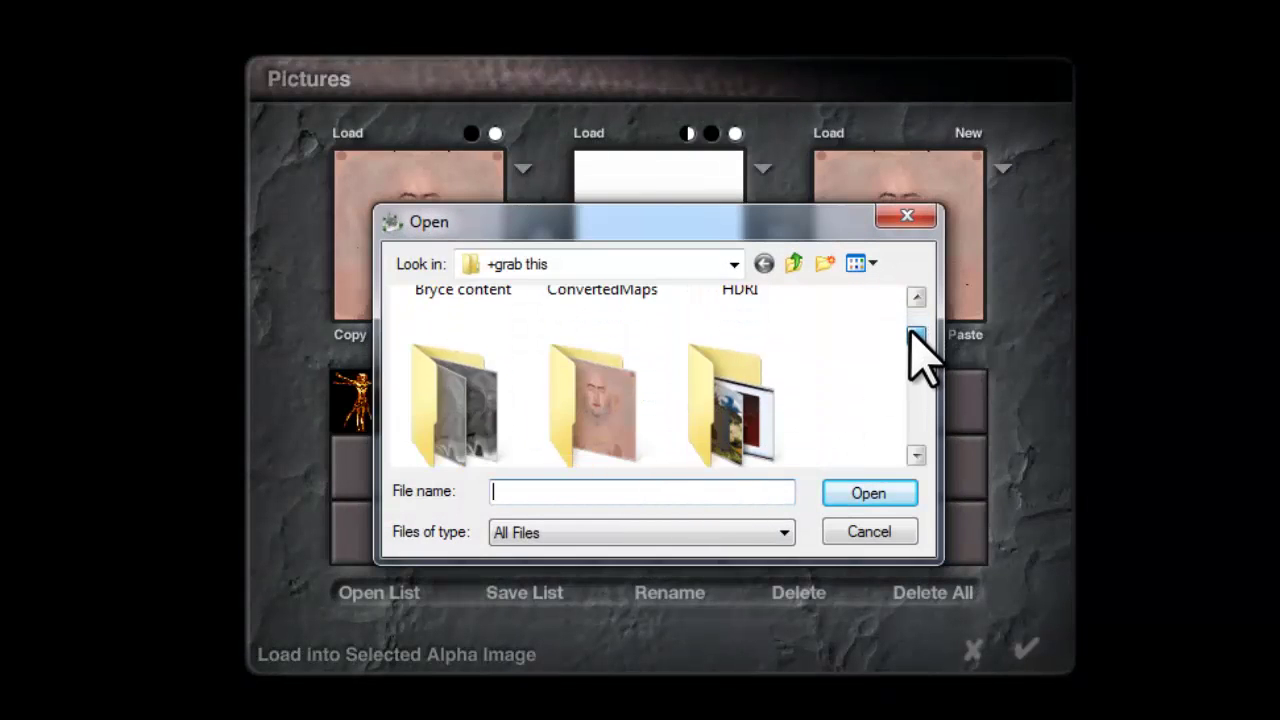
double_click(432, 432)
left_click(457, 351)
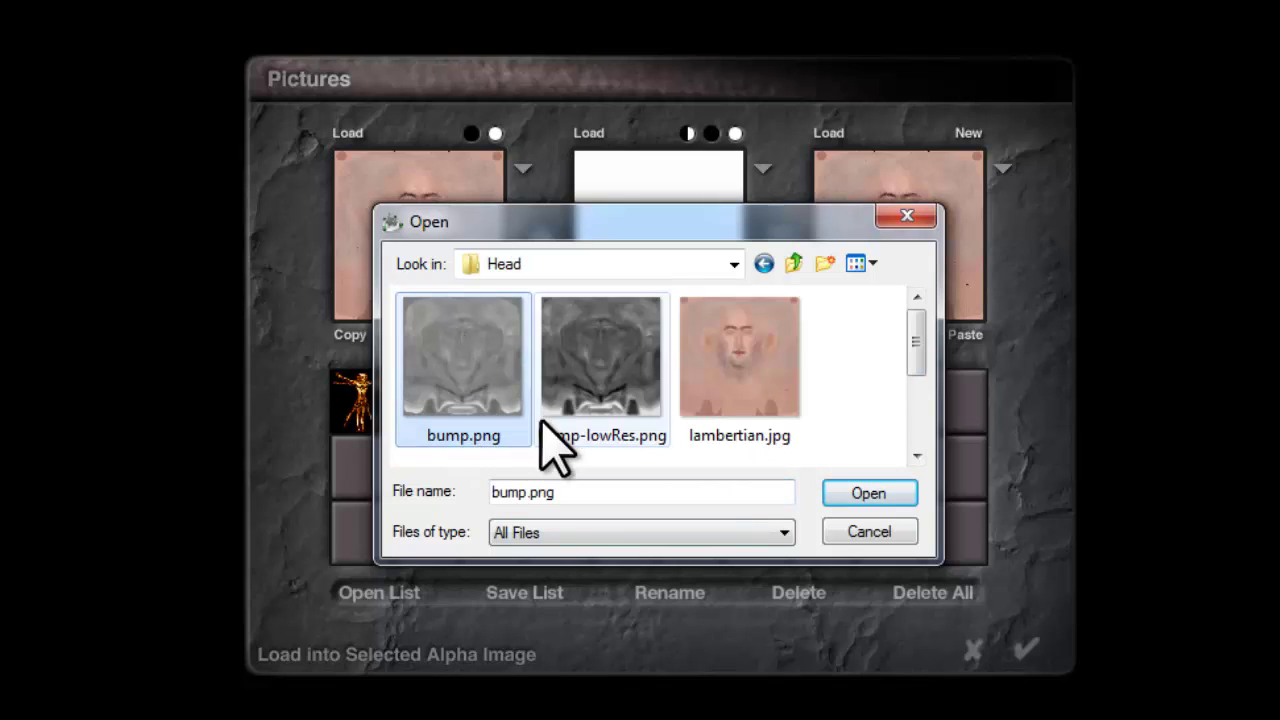
left_click(603, 440)
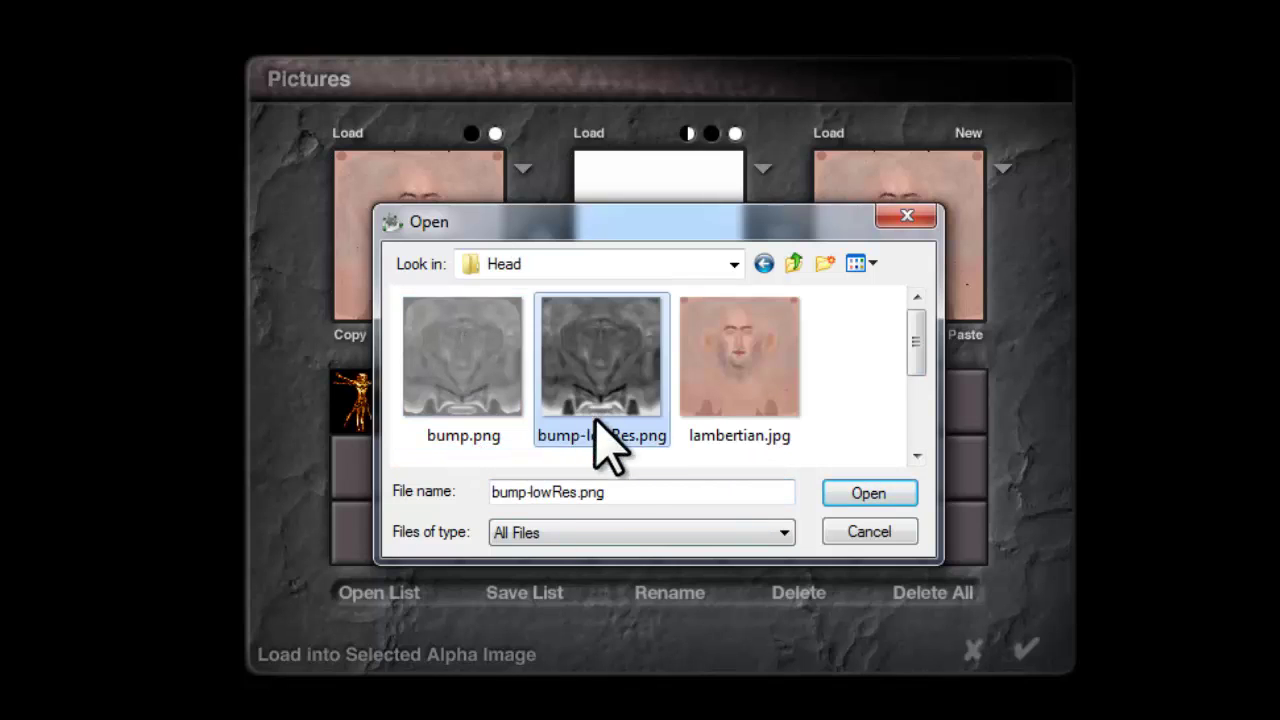
left_click(500, 395)
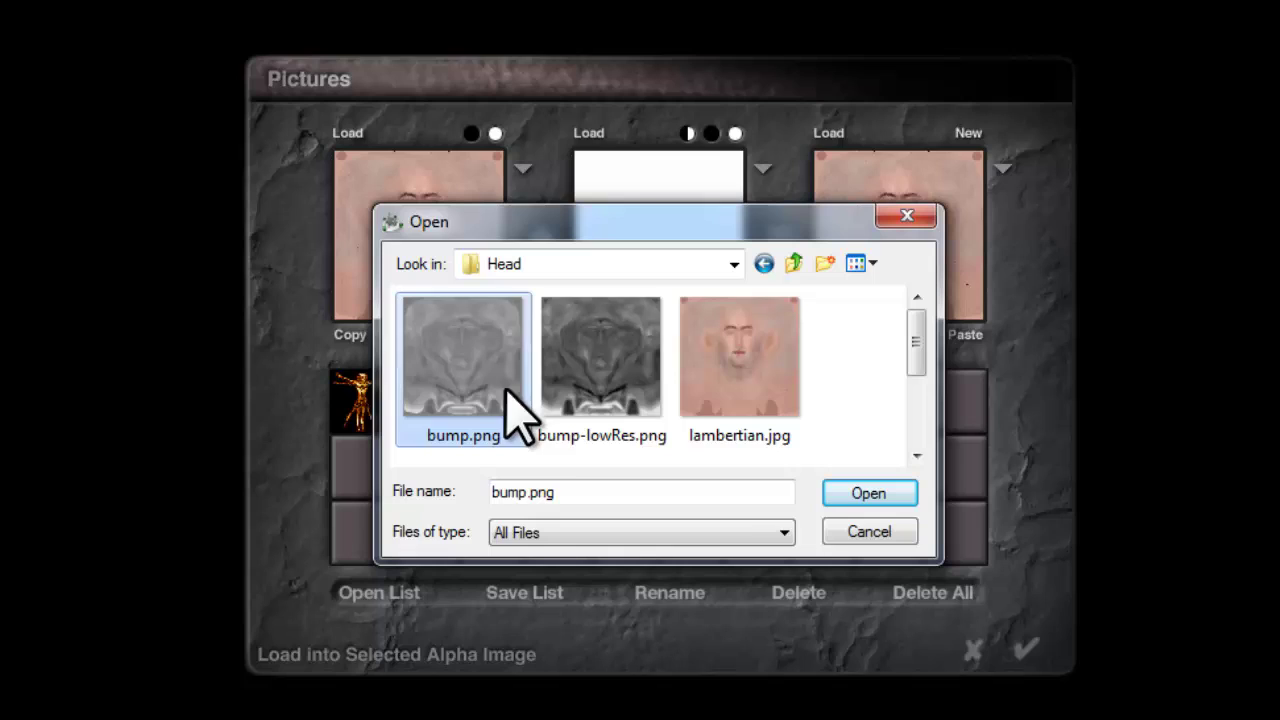
left_click(900, 492)
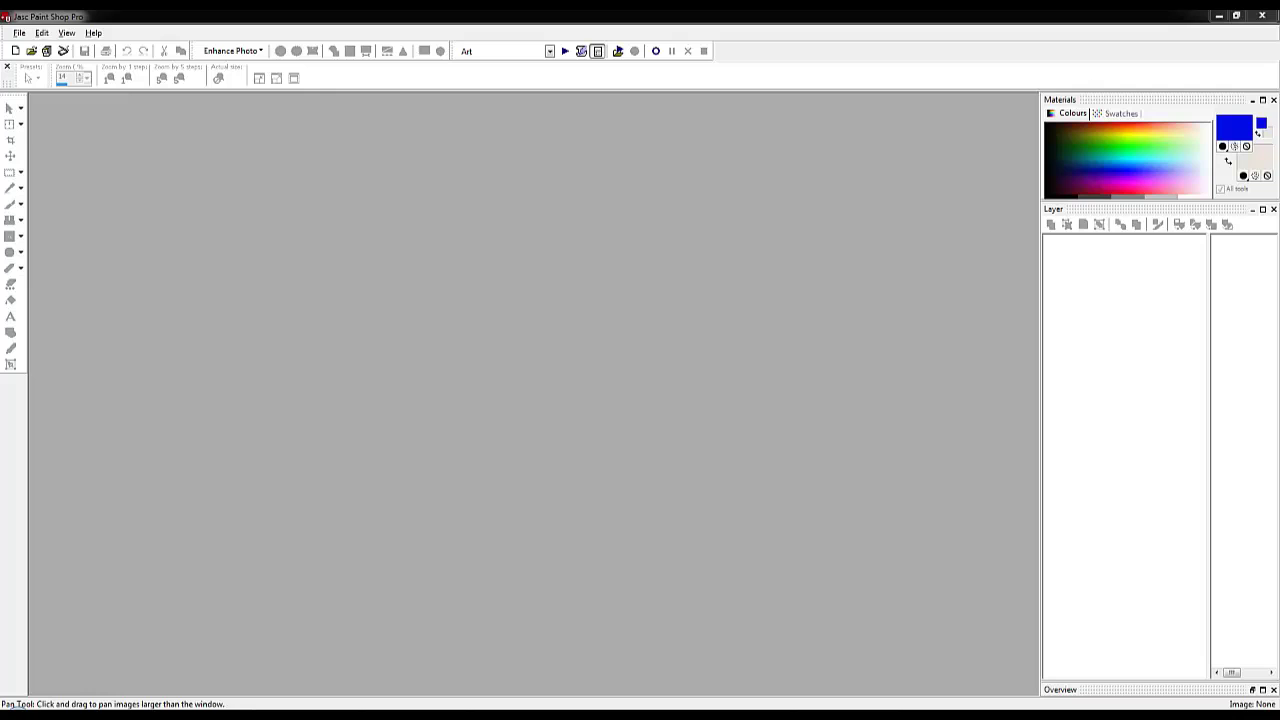
- Open bump.png in Paint Shop Pro and save a JPEG copy of it into the Head folder
left_click_drag(605, 320, 594, 288)
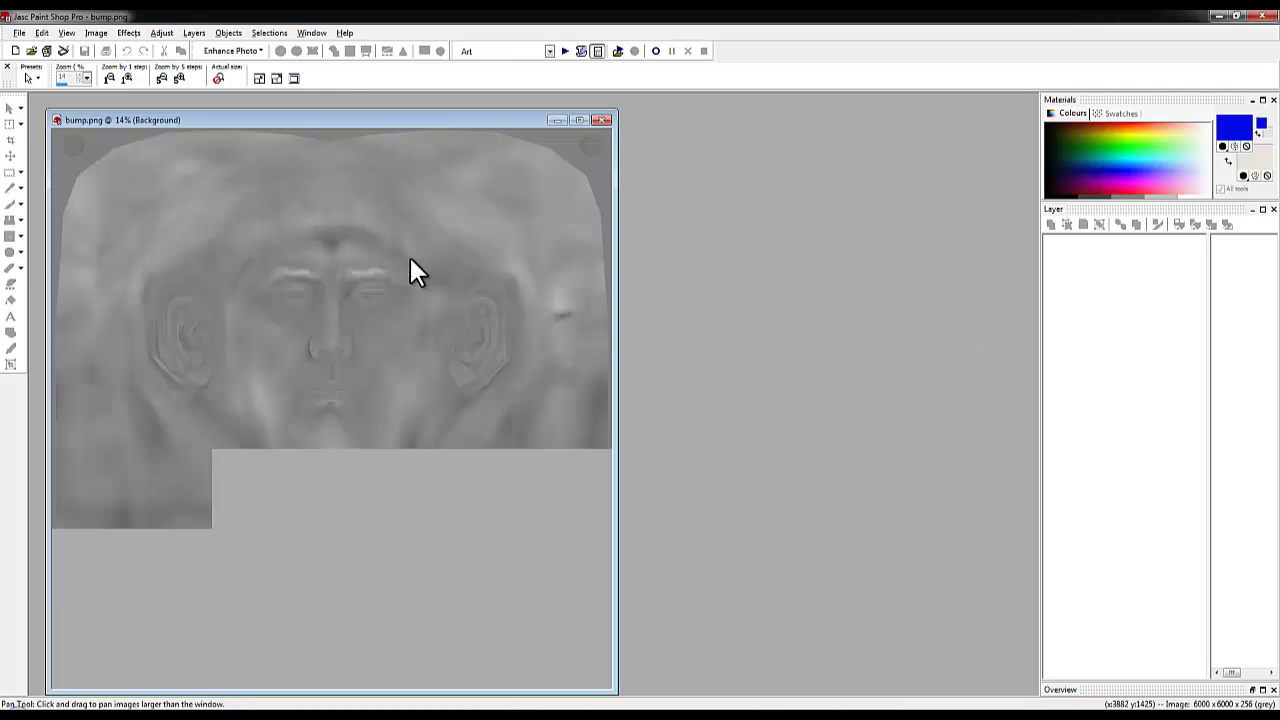
left_click(19, 33)
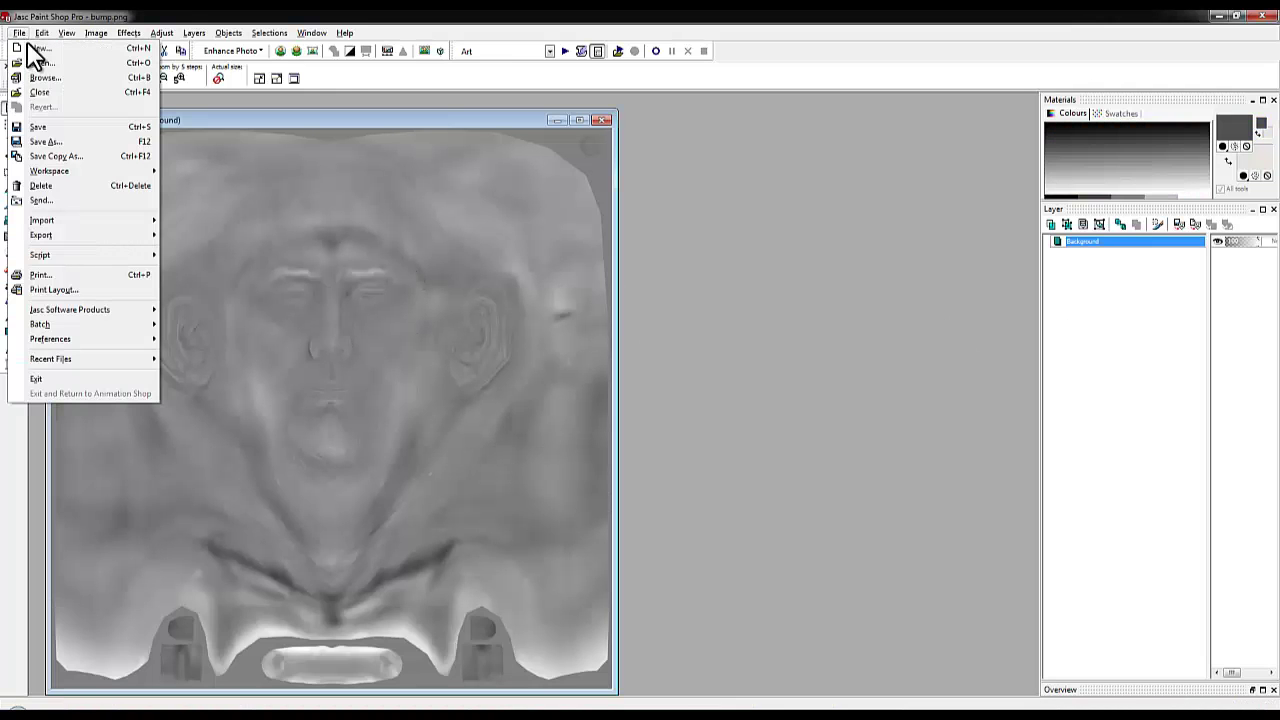
left_click(70, 156)
scroll(776, 323, "down", 2)
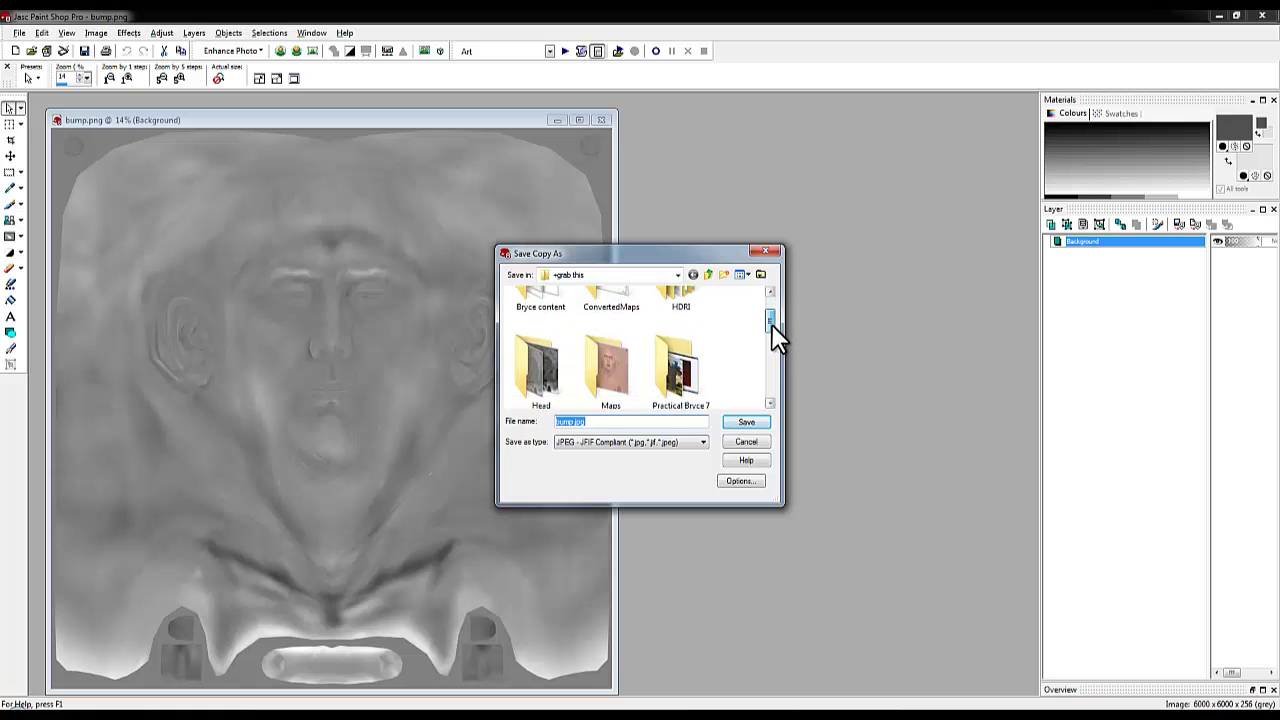
double_click(605, 388)
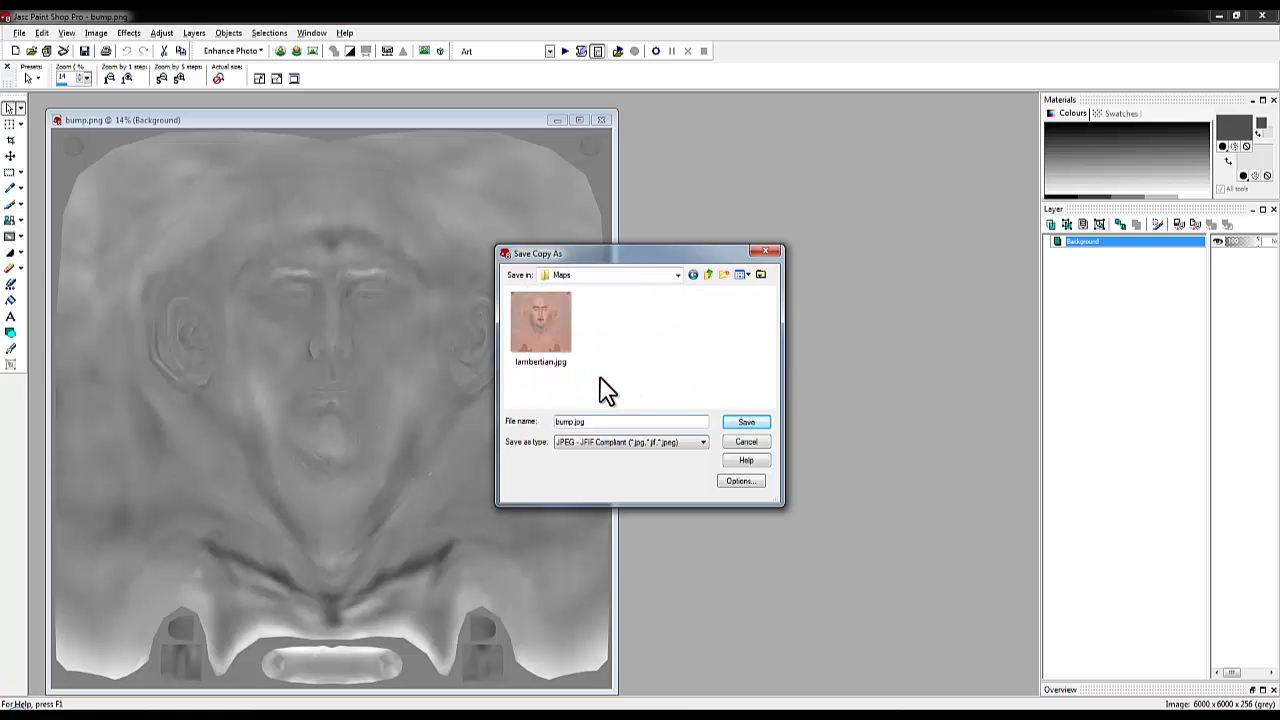
left_click(710, 276)
double_click(540, 405)
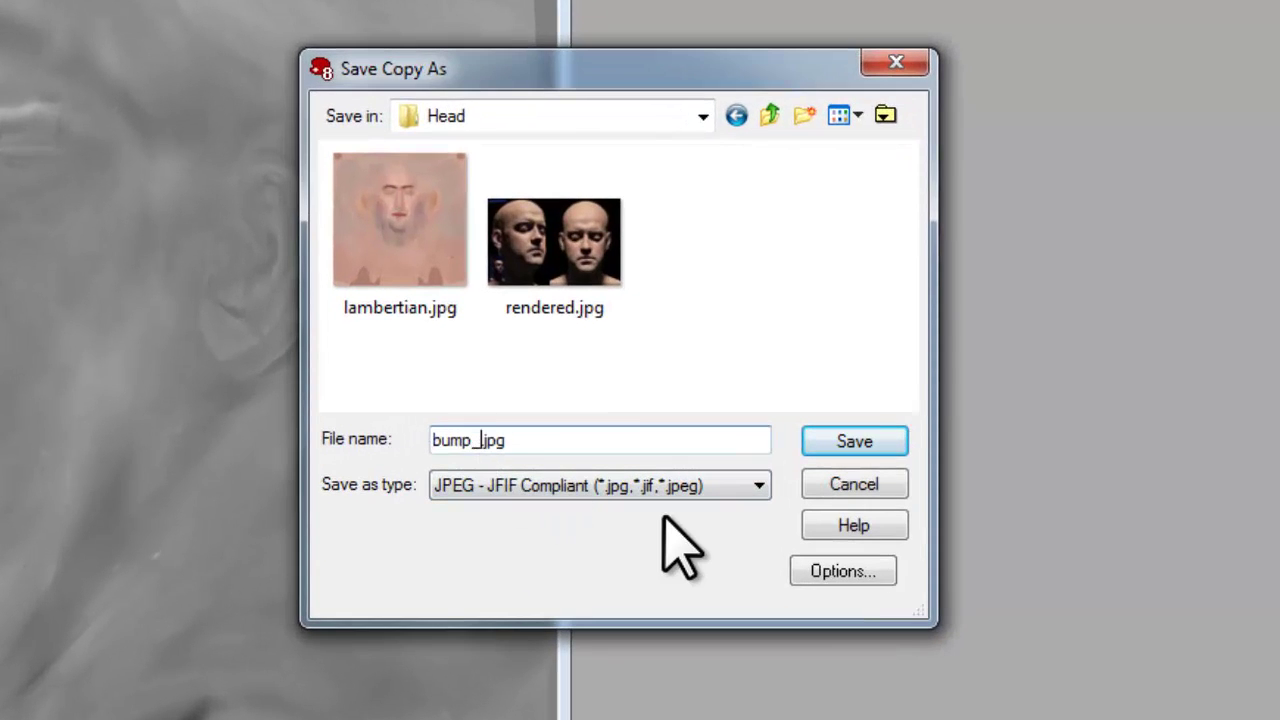
key("Return")
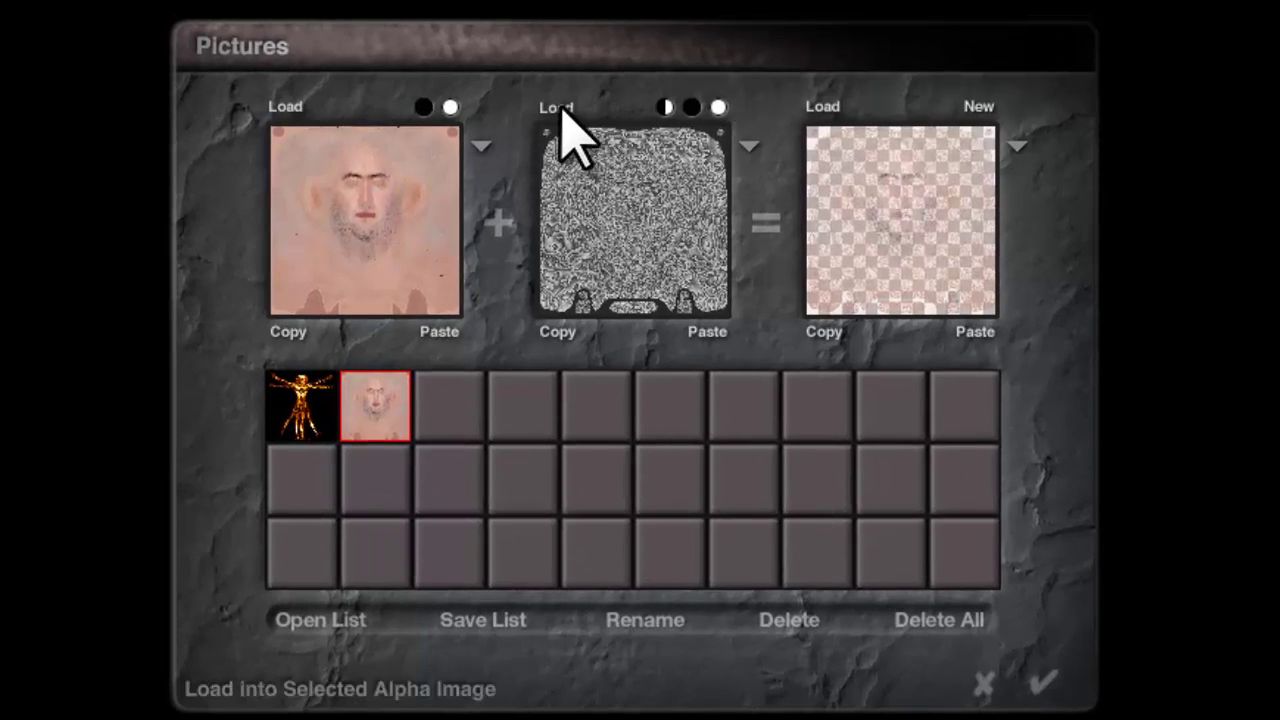
- Load the converted bump JPEG into the alpha slot and apply the picture set to the material
left_click(556, 108)
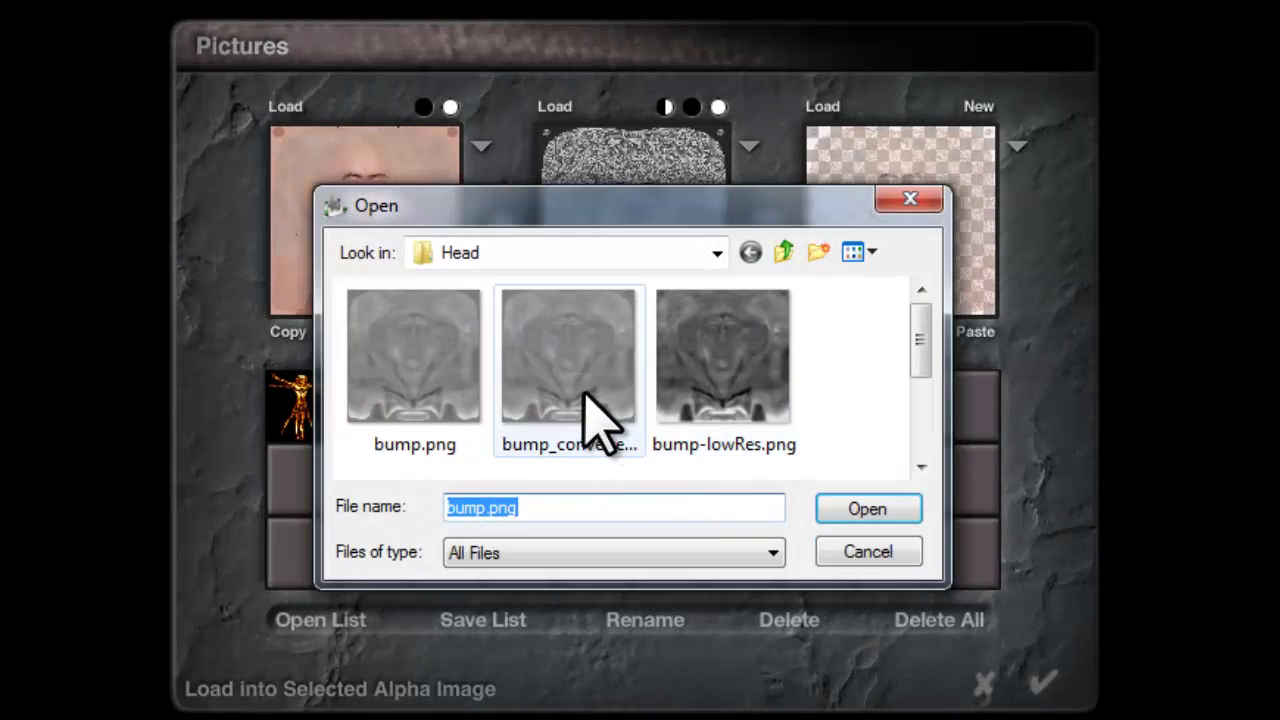
left_click(585, 400)
left_click(872, 509)
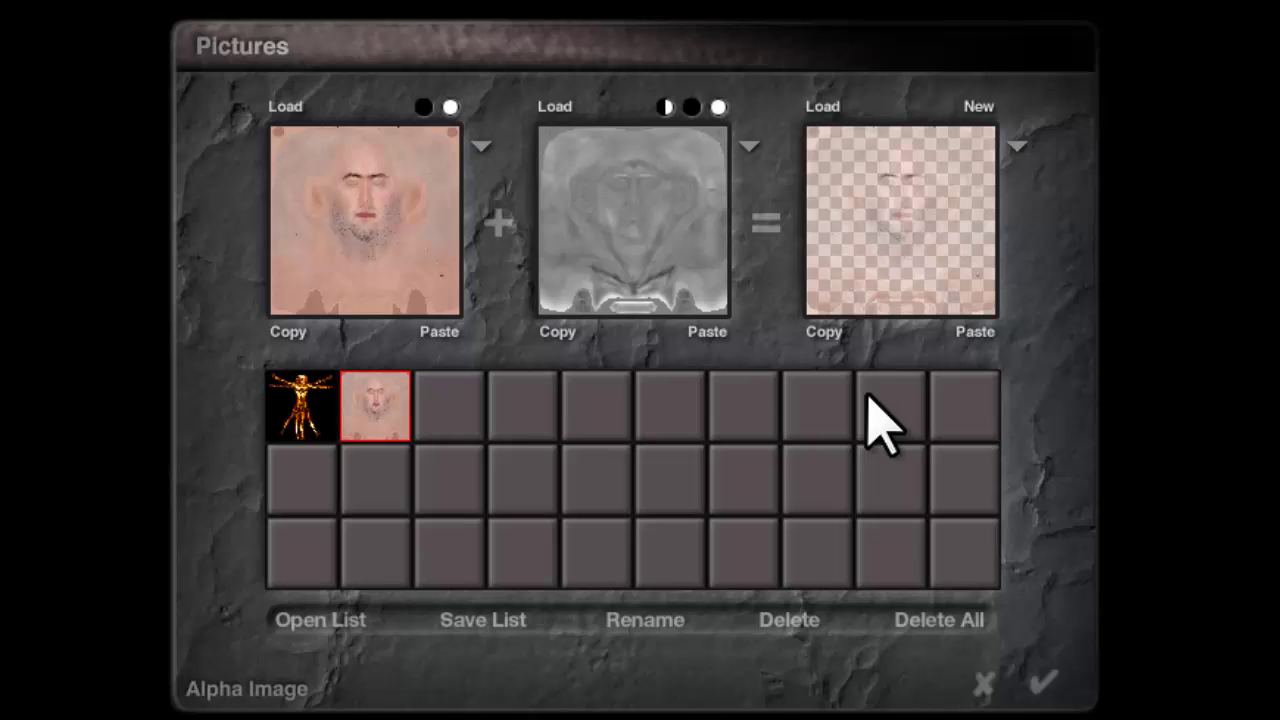
left_click(1050, 689)
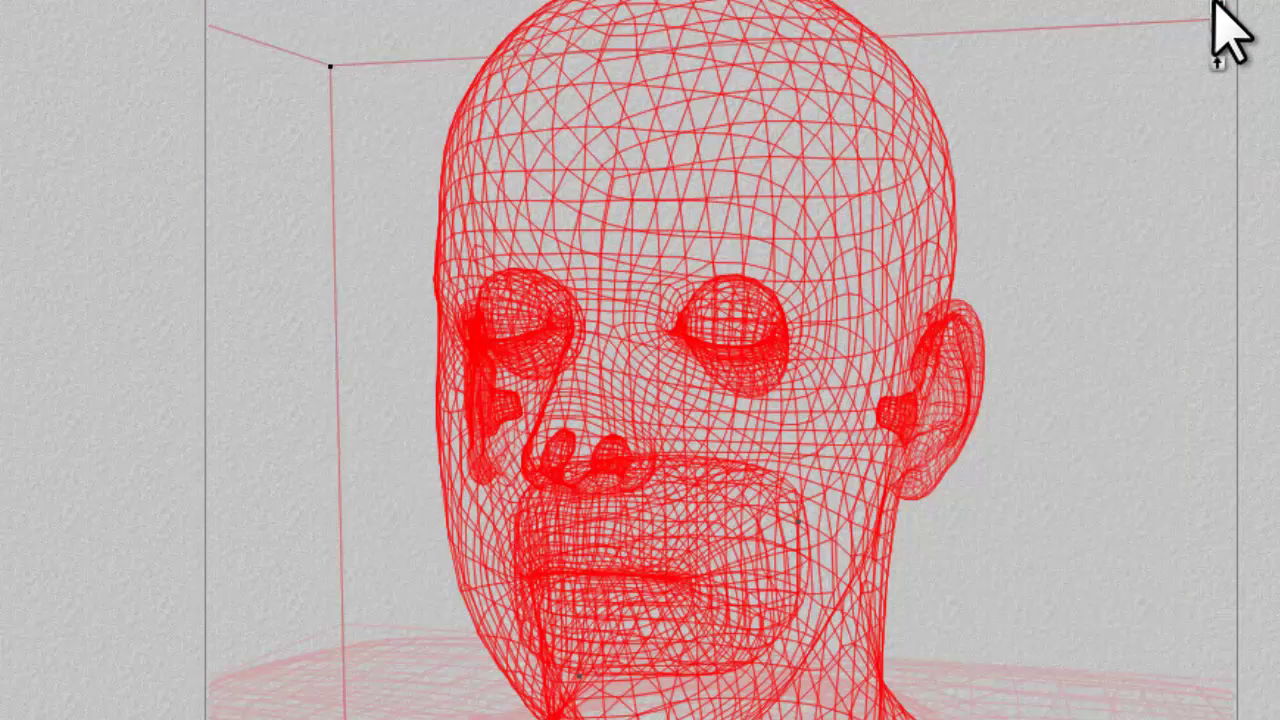
- Set the head material's Bump Height to 250
left_click(1229, 34)
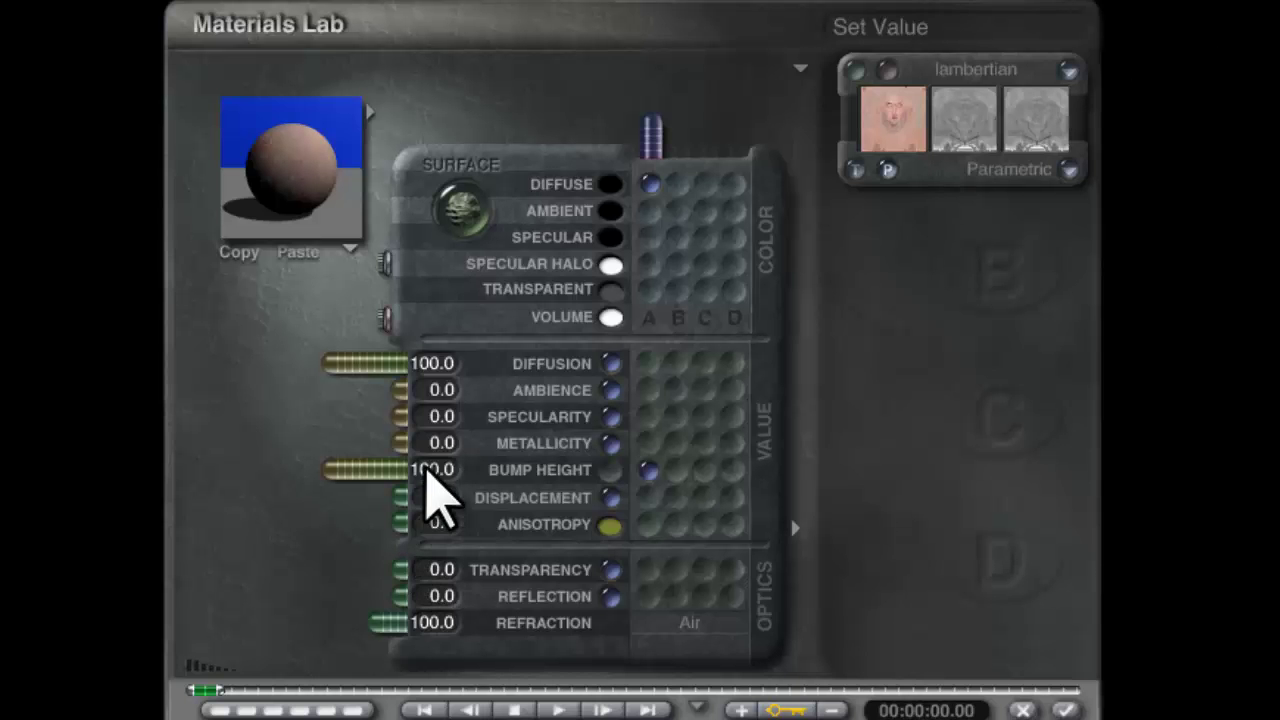
left_click(432, 470)
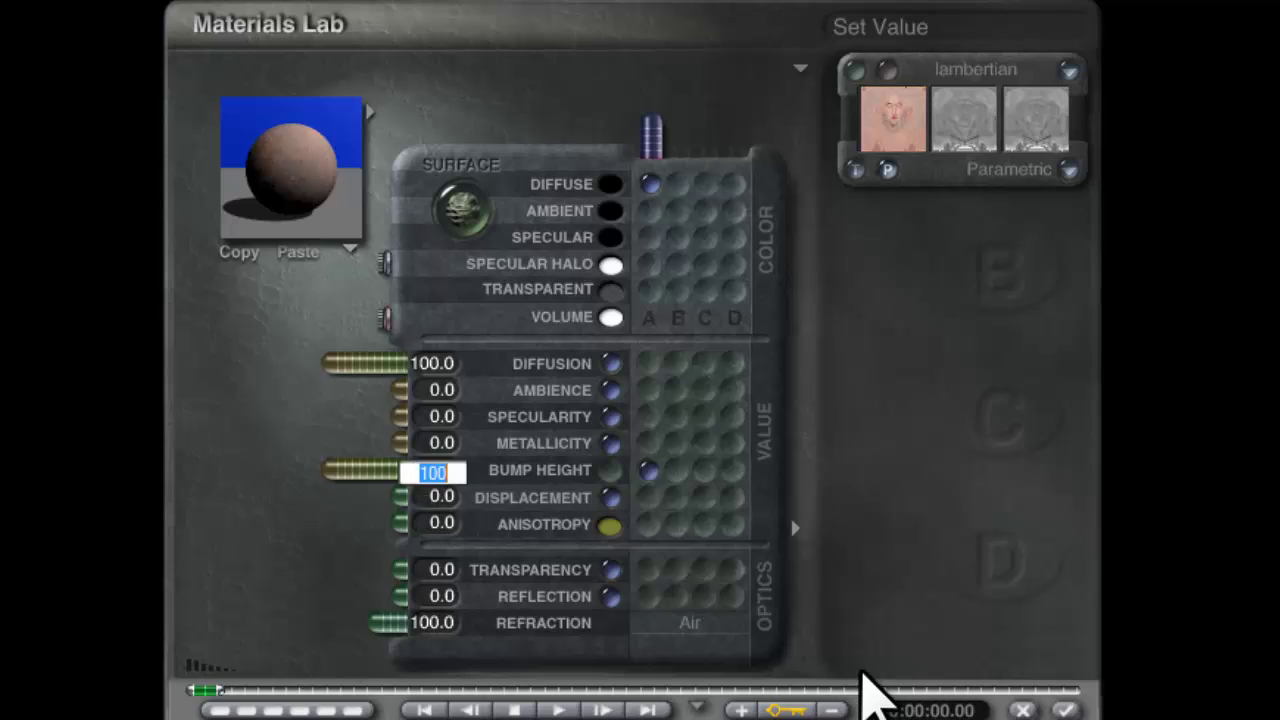
type("250")
key("Return")
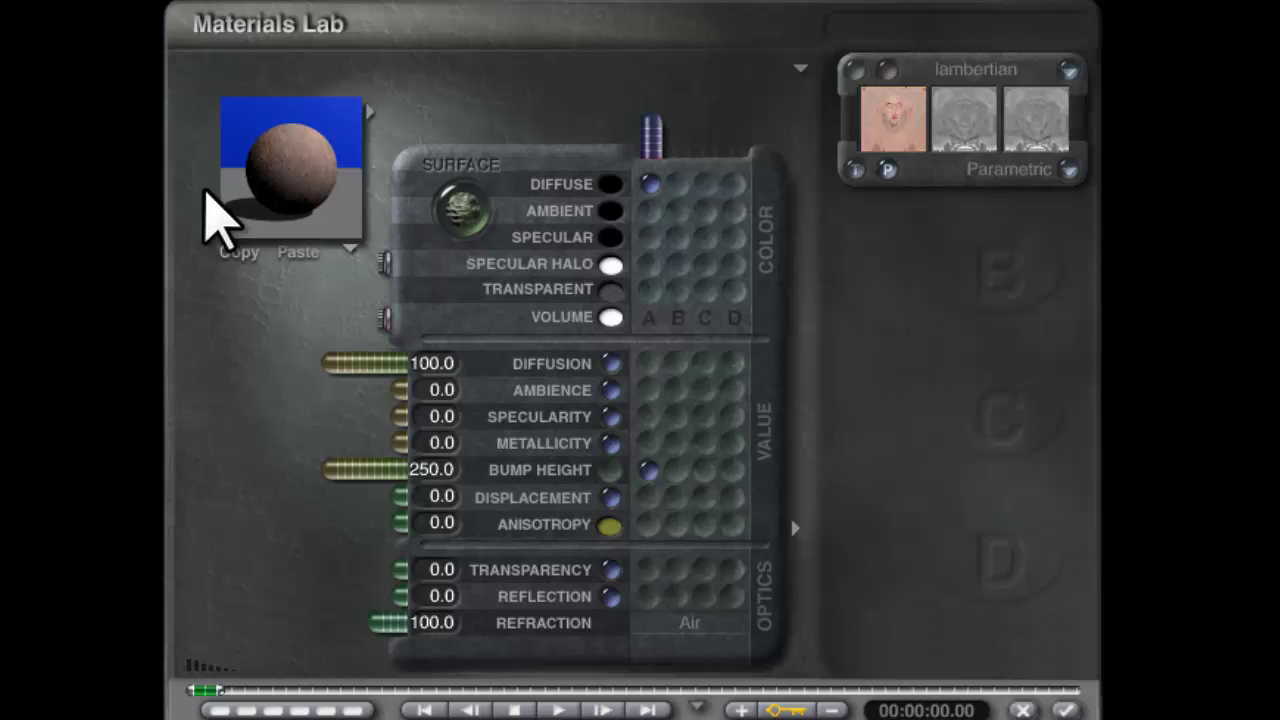
- Drive the specular colour from the skin texture and set Specularity to 10
left_click(650, 237)
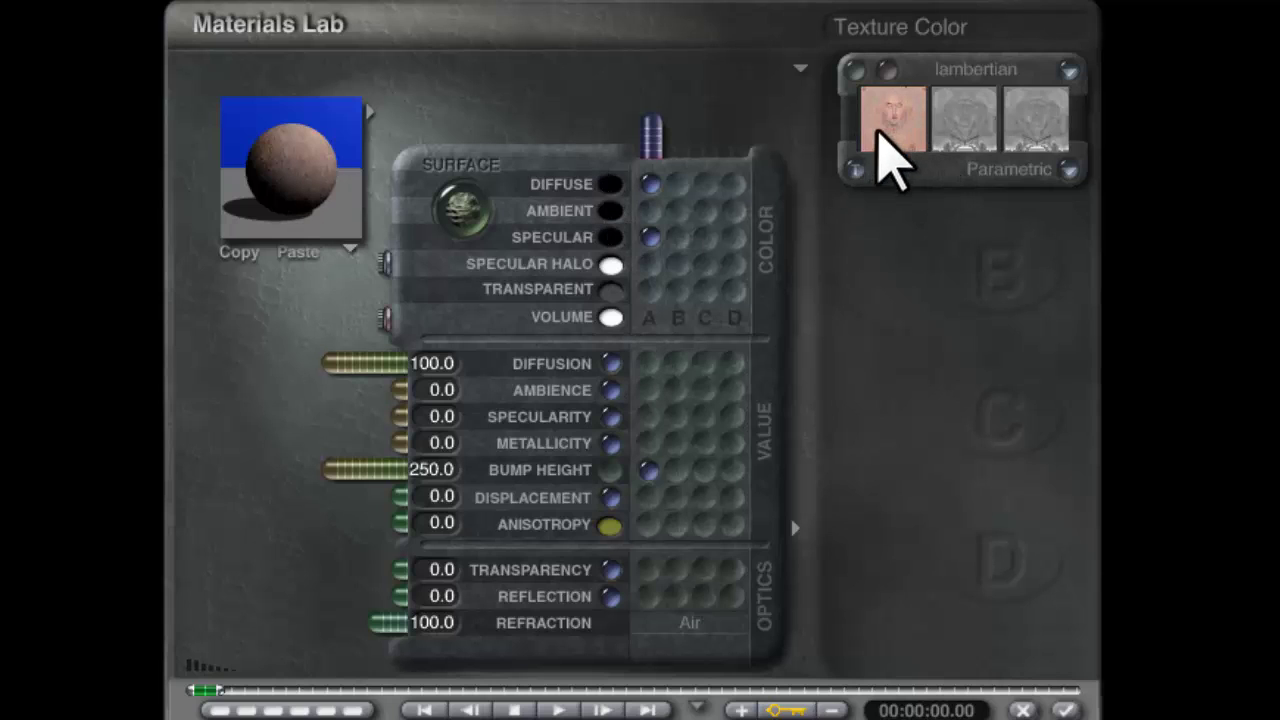
left_click(432, 416)
type("1")
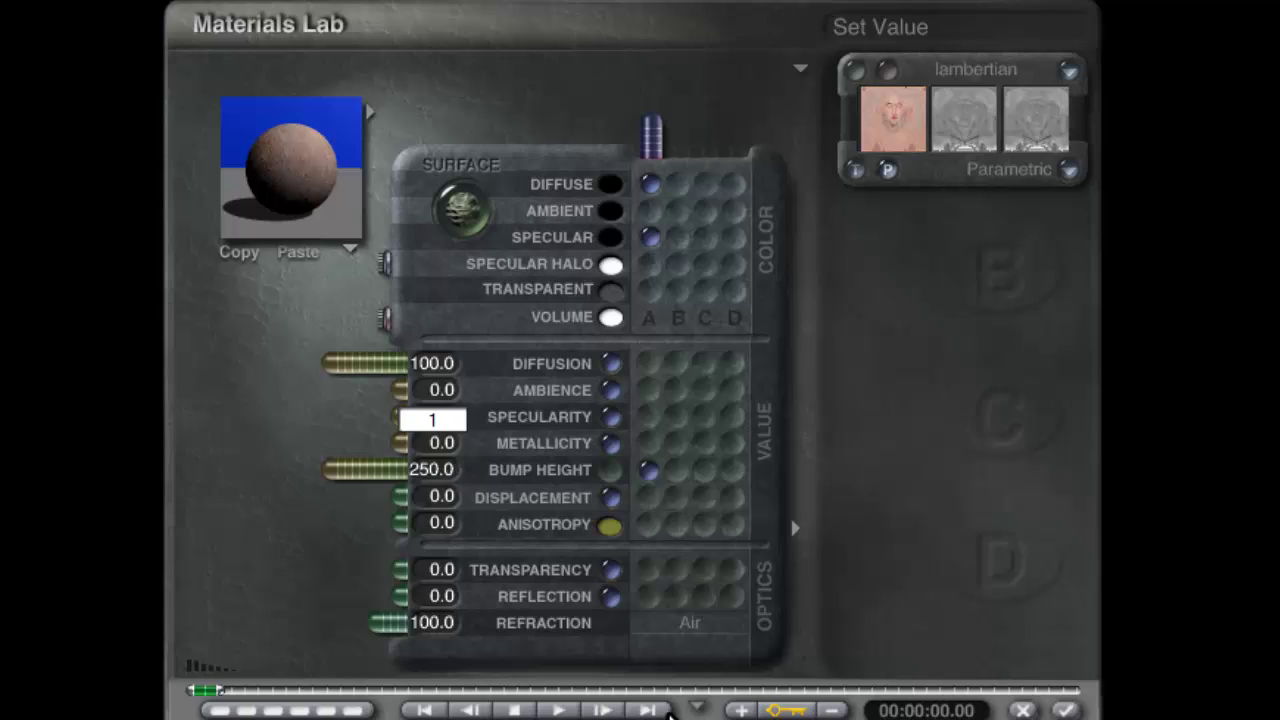
type("0")
key("Return")
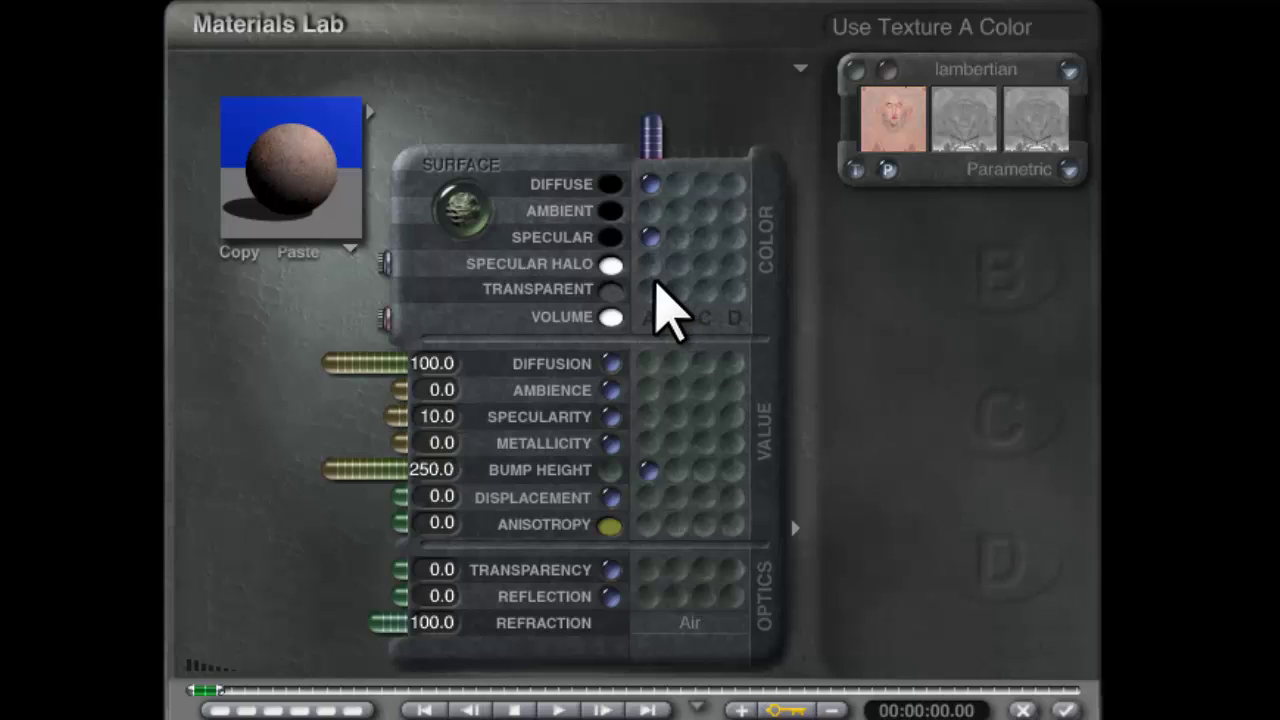
- Darken the Specular Halo colour by setting its HLS lightness to 203
left_click(611, 266)
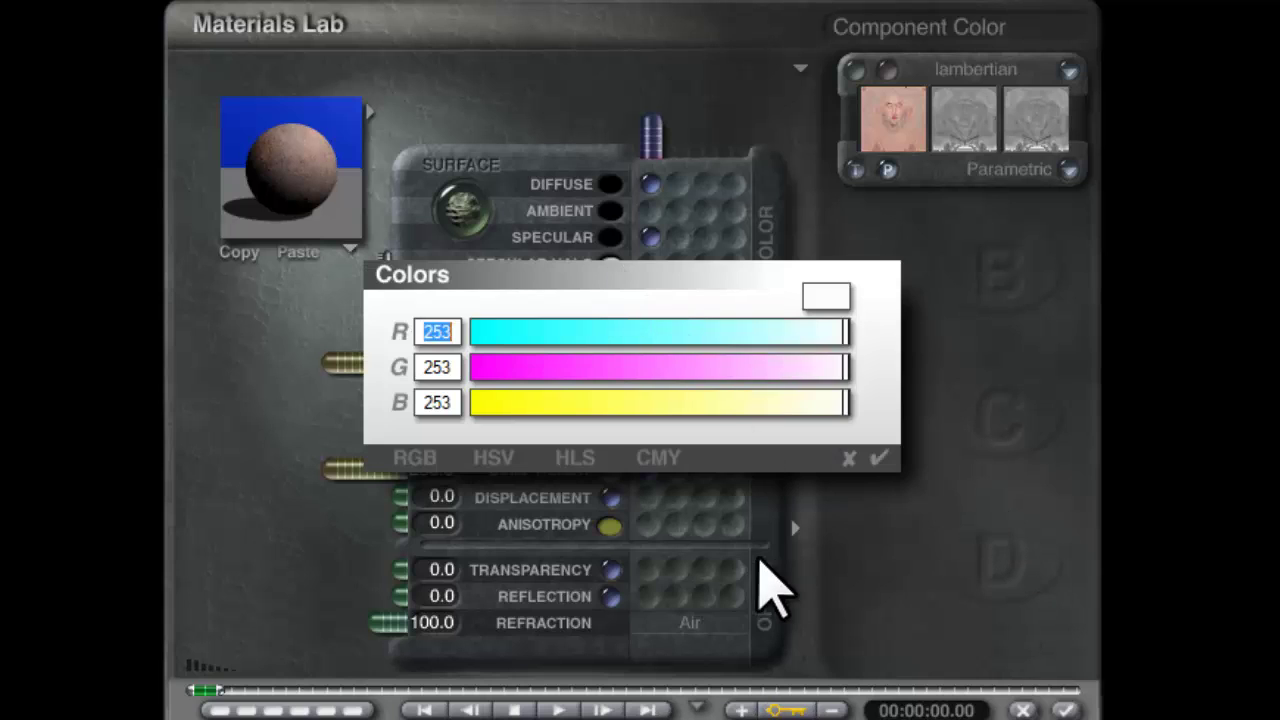
left_click(584, 460)
double_click(440, 367)
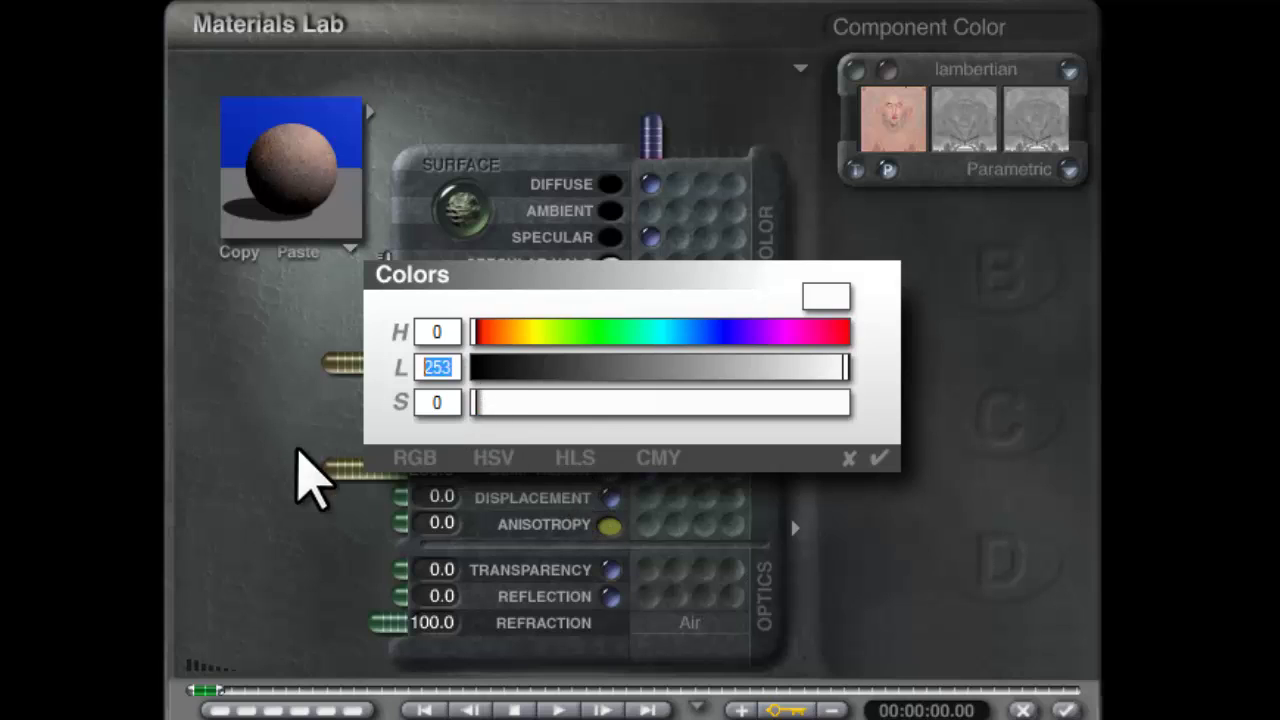
type("203")
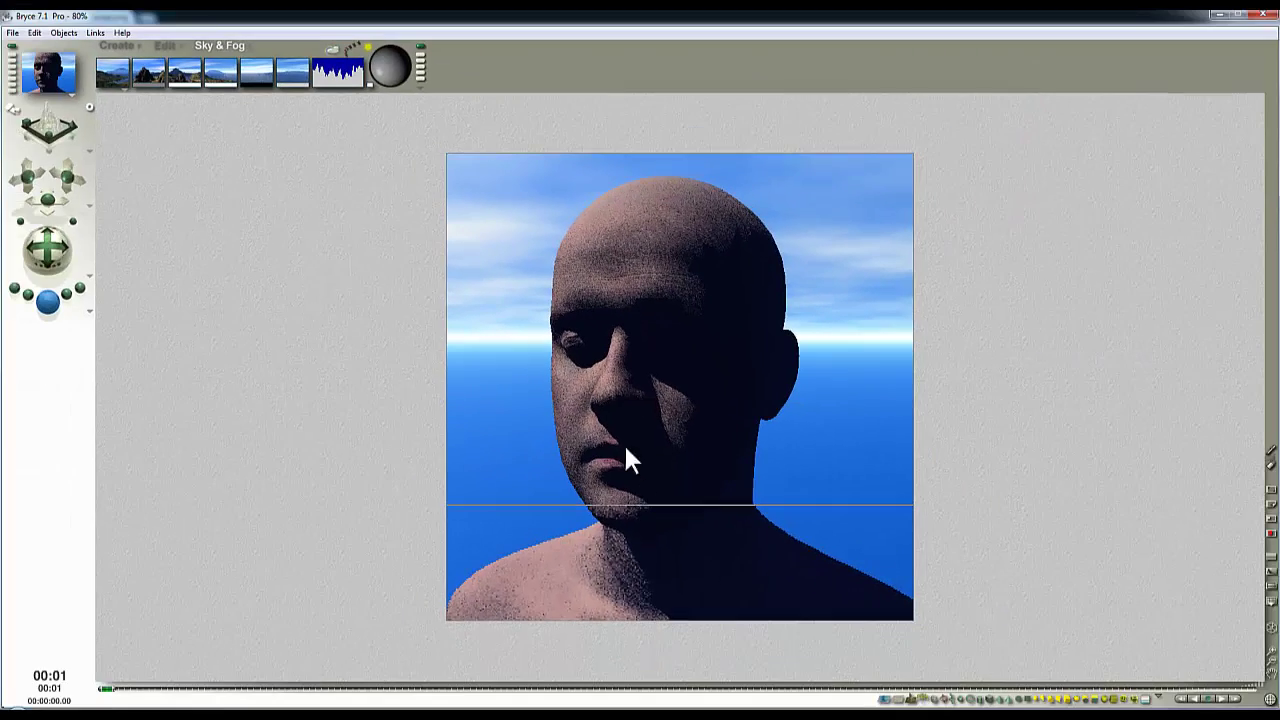
- Raise the sun's specular intensity to 999 in Sky Lab, then area-render the forehead to check highlights
left_click(336, 66)
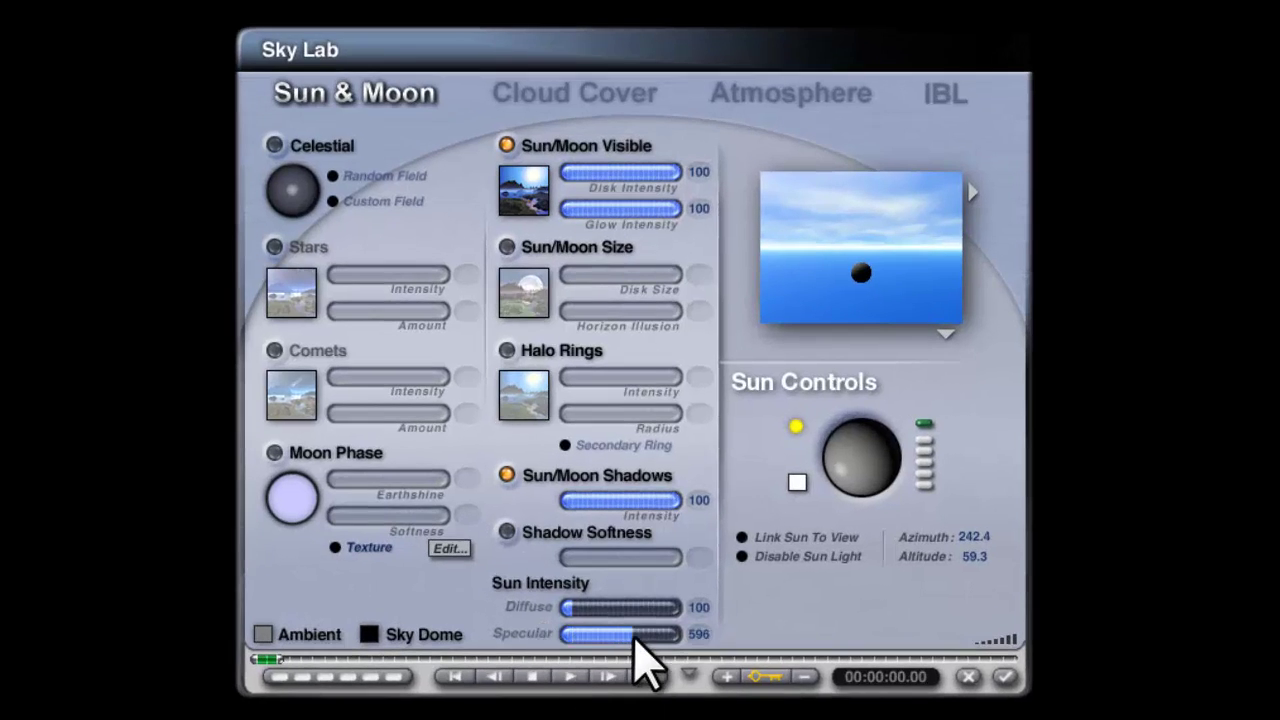
left_click_drag(634, 636, 737, 646)
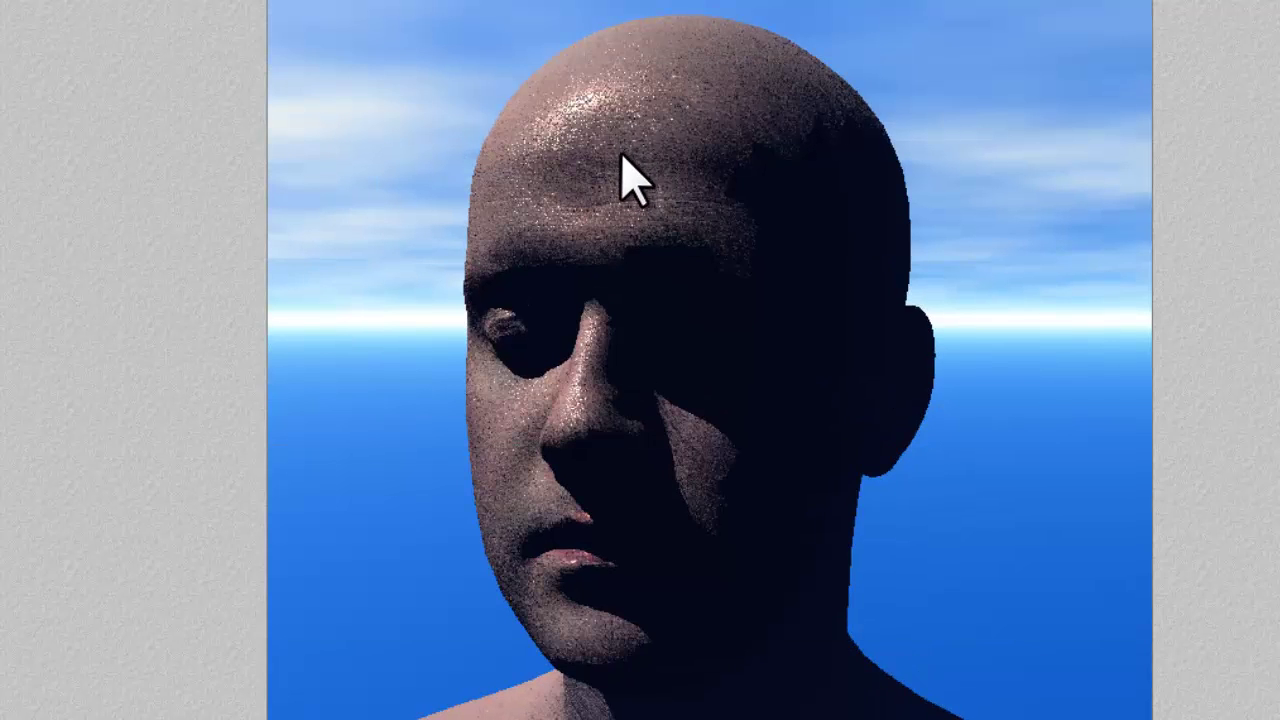
left_click_drag(663, 157, 530, 75)
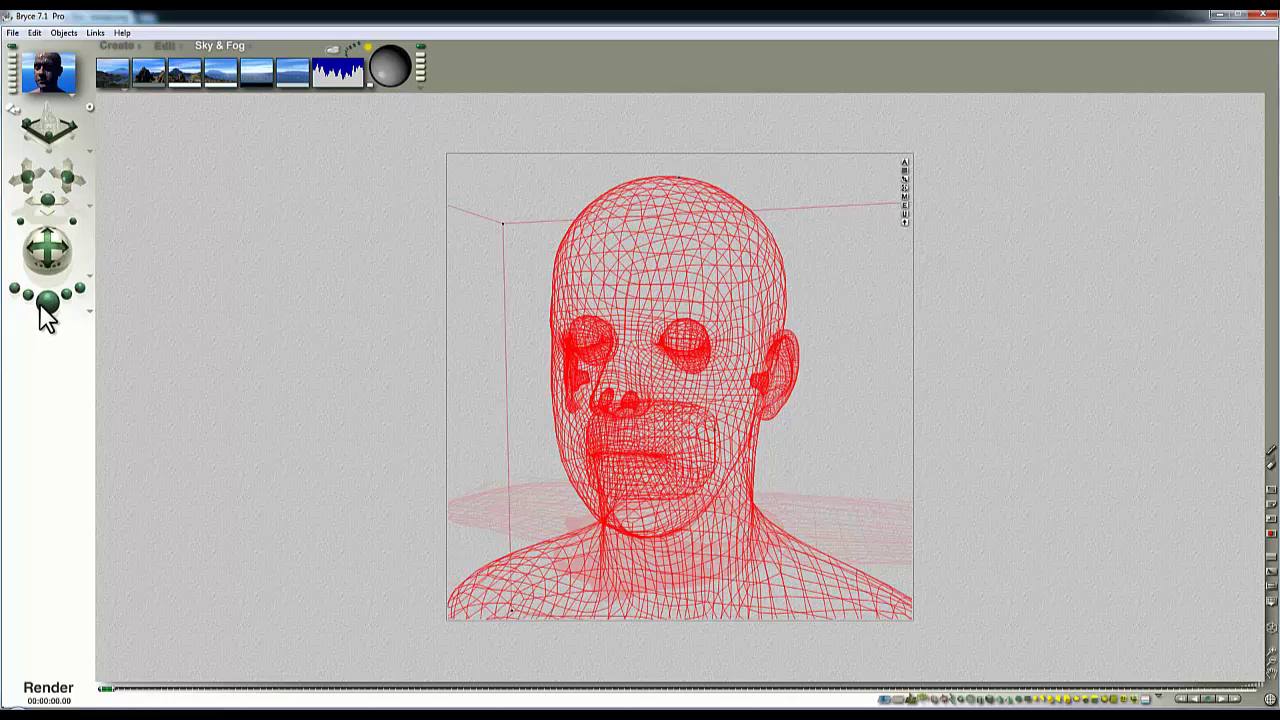
- Render the scene, apply the Darker Sky preset, and set the sky and background colours to white
left_click(42, 310)
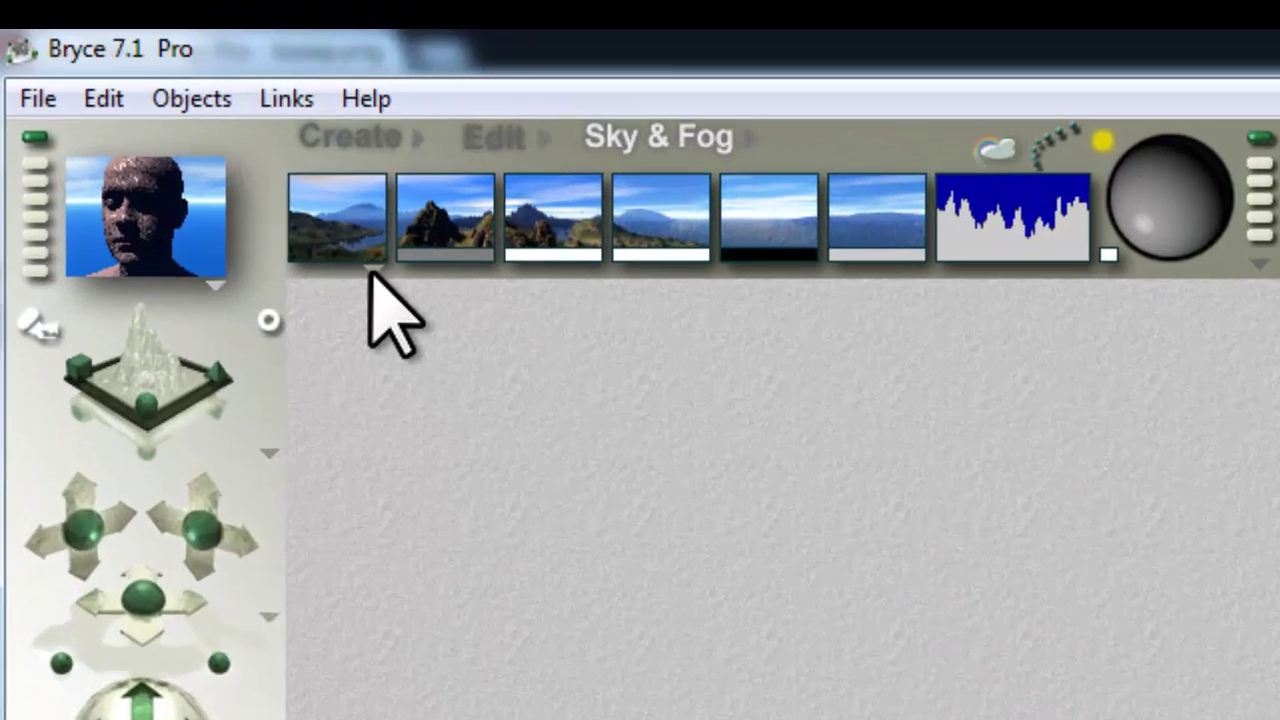
left_click(124, 89)
left_click(145, 113)
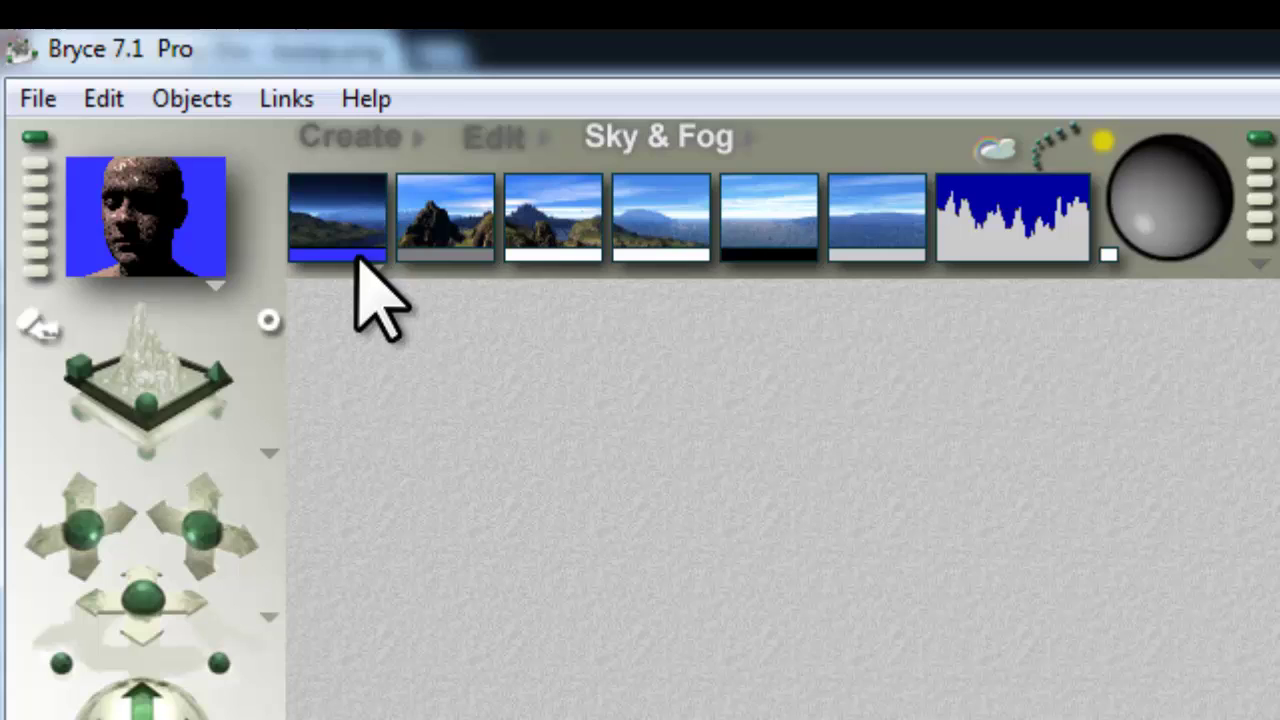
left_click_drag(357, 257, 540, 246)
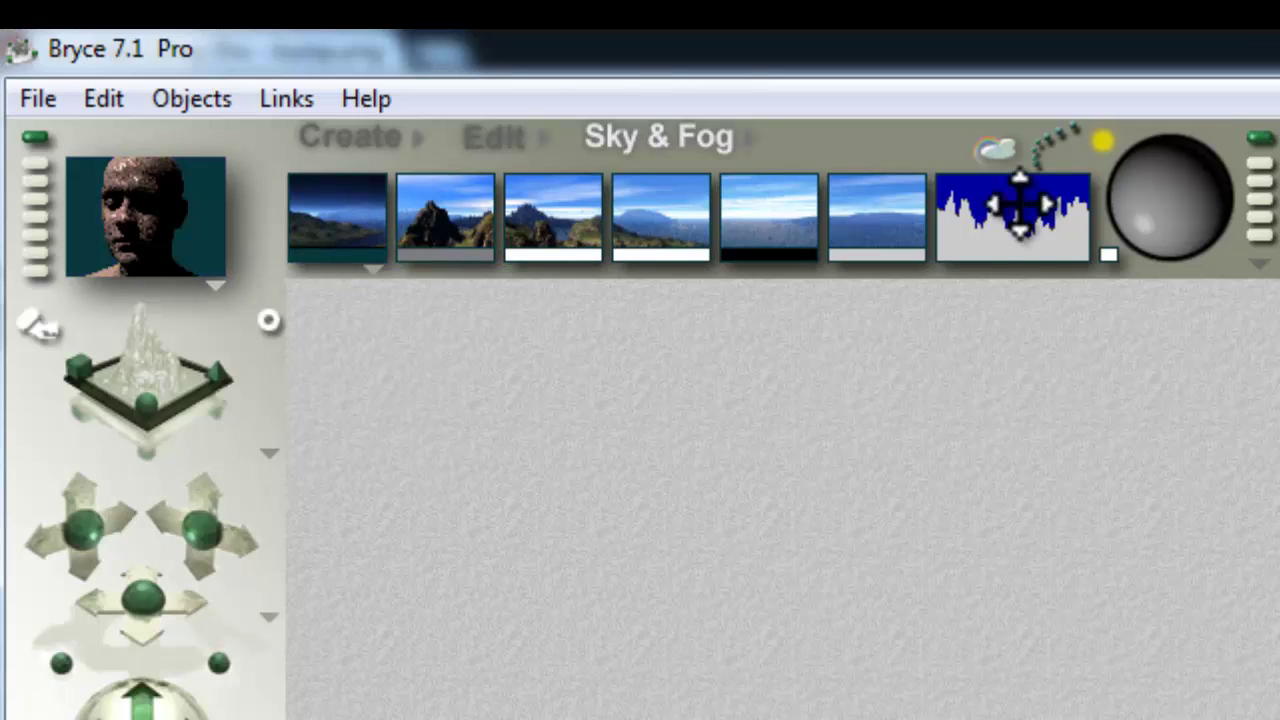
left_click_drag(343, 250, 540, 254)
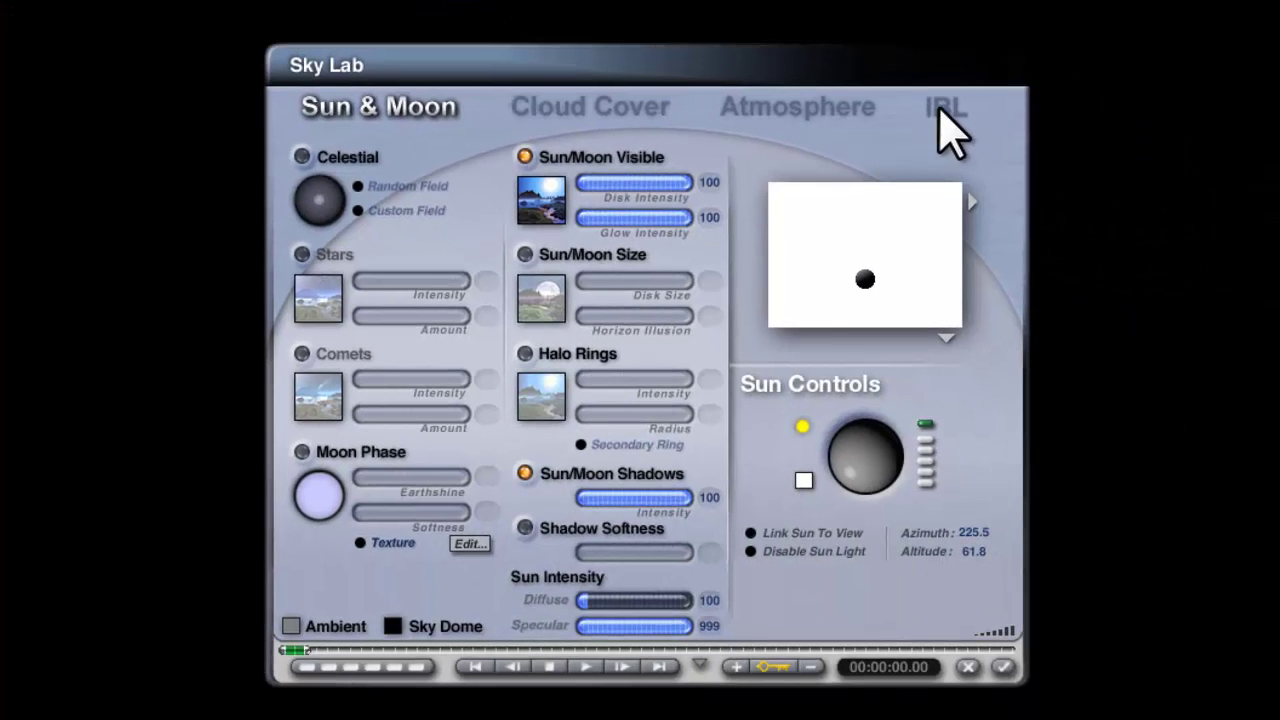
- Turn on Use HDRI Image in Sky Lab's IBL tab and render the current sky into it
left_click(940, 108)
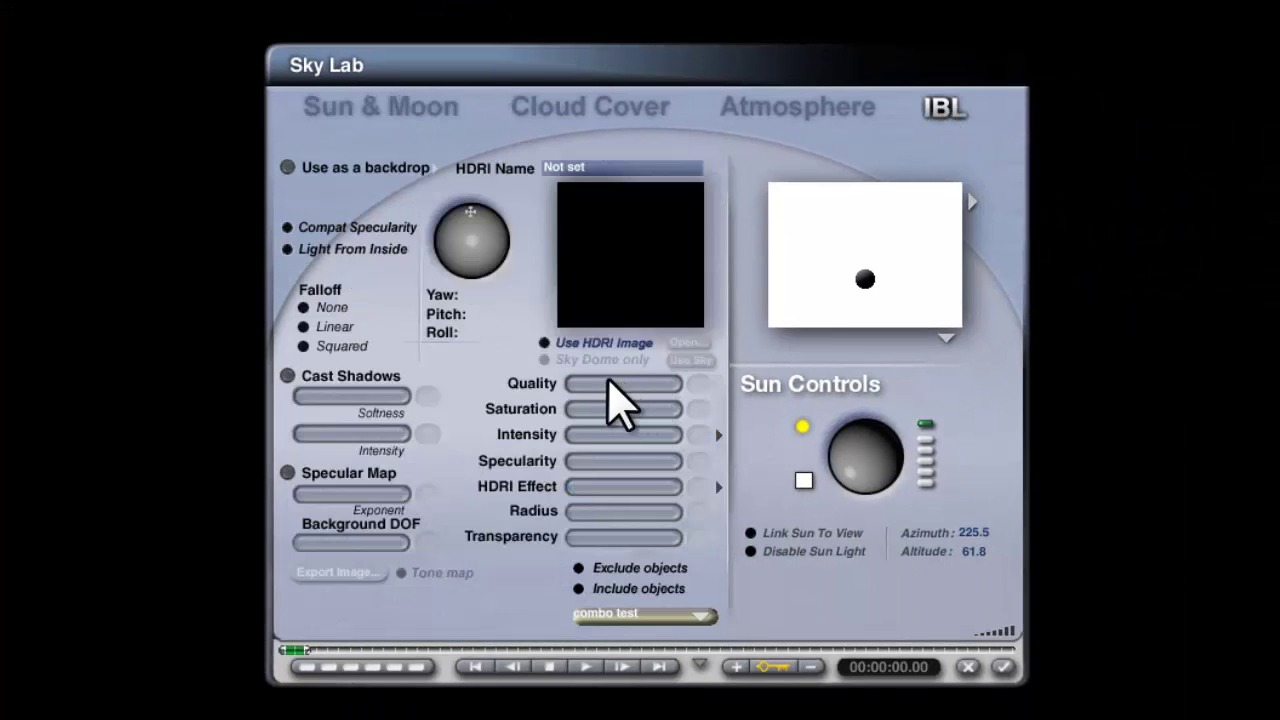
left_click(545, 343)
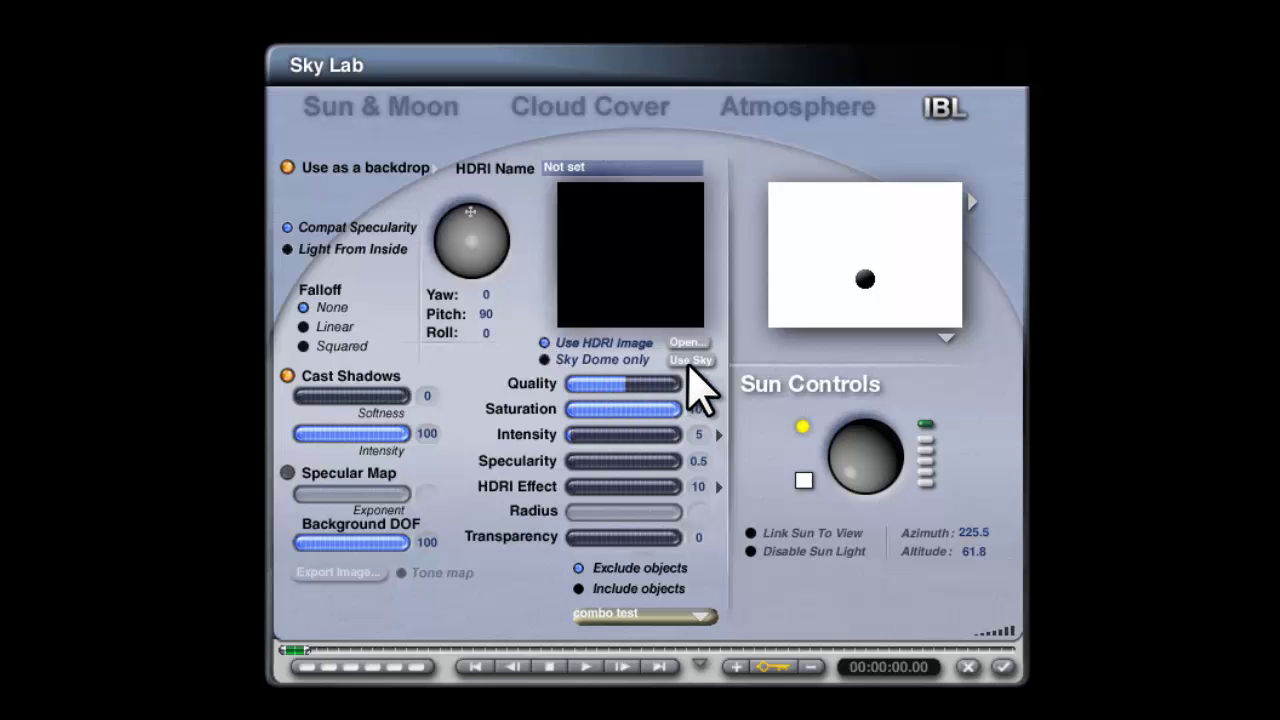
left_click(693, 362)
left_click(795, 430)
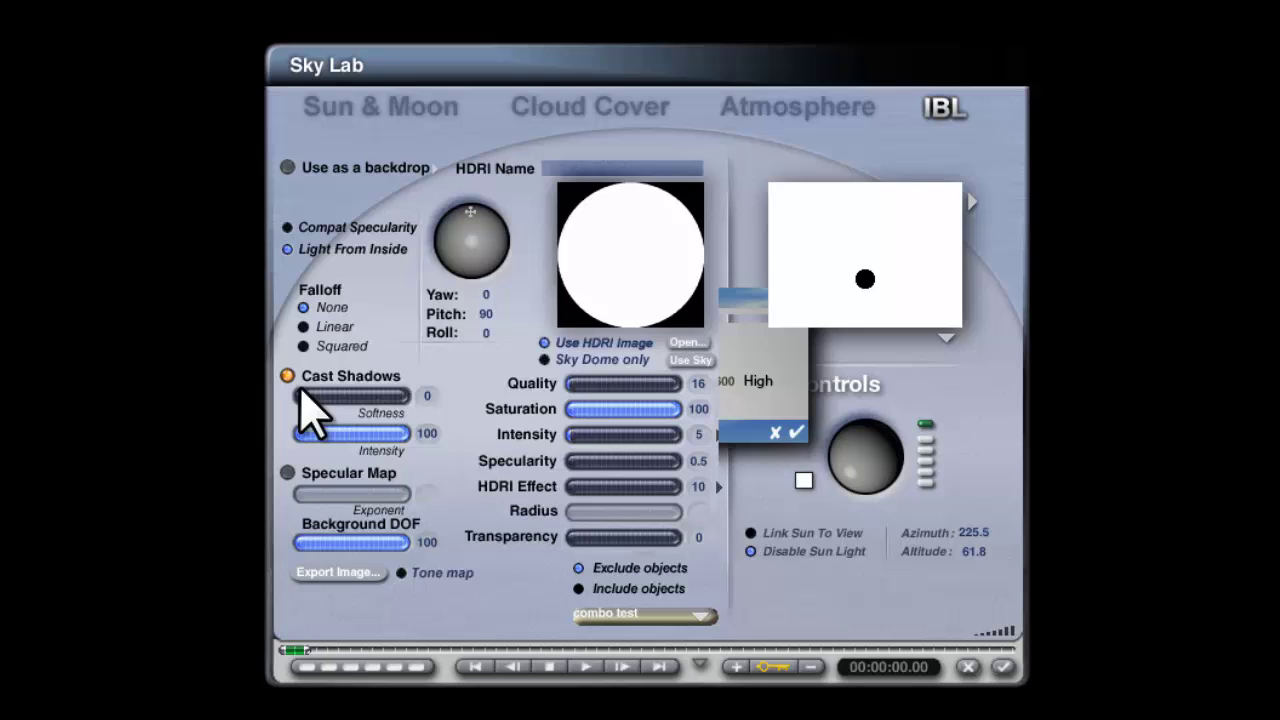
- Turn off IBL shadows, set Specularity 0 and HDRI Effect 250, and include only Background
left_click(288, 376)
left_click(700, 462)
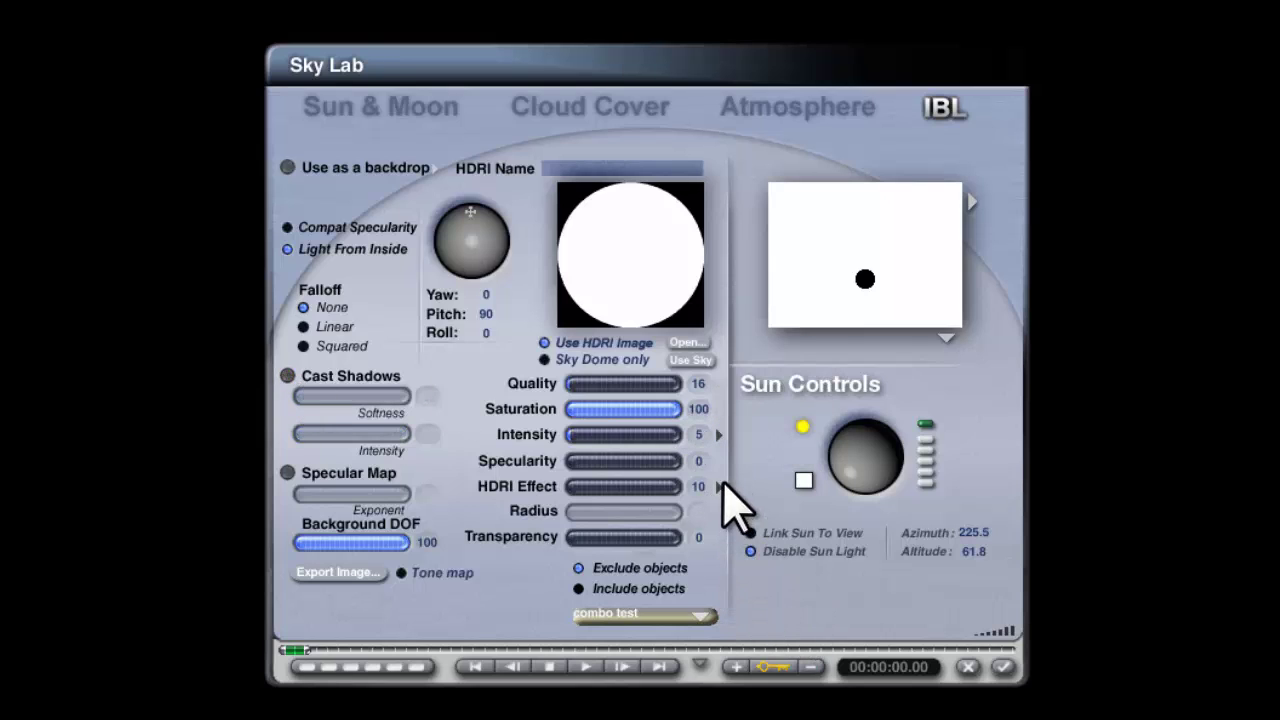
left_click(719, 487)
left_click(772, 511)
left_click(699, 487)
type("25")
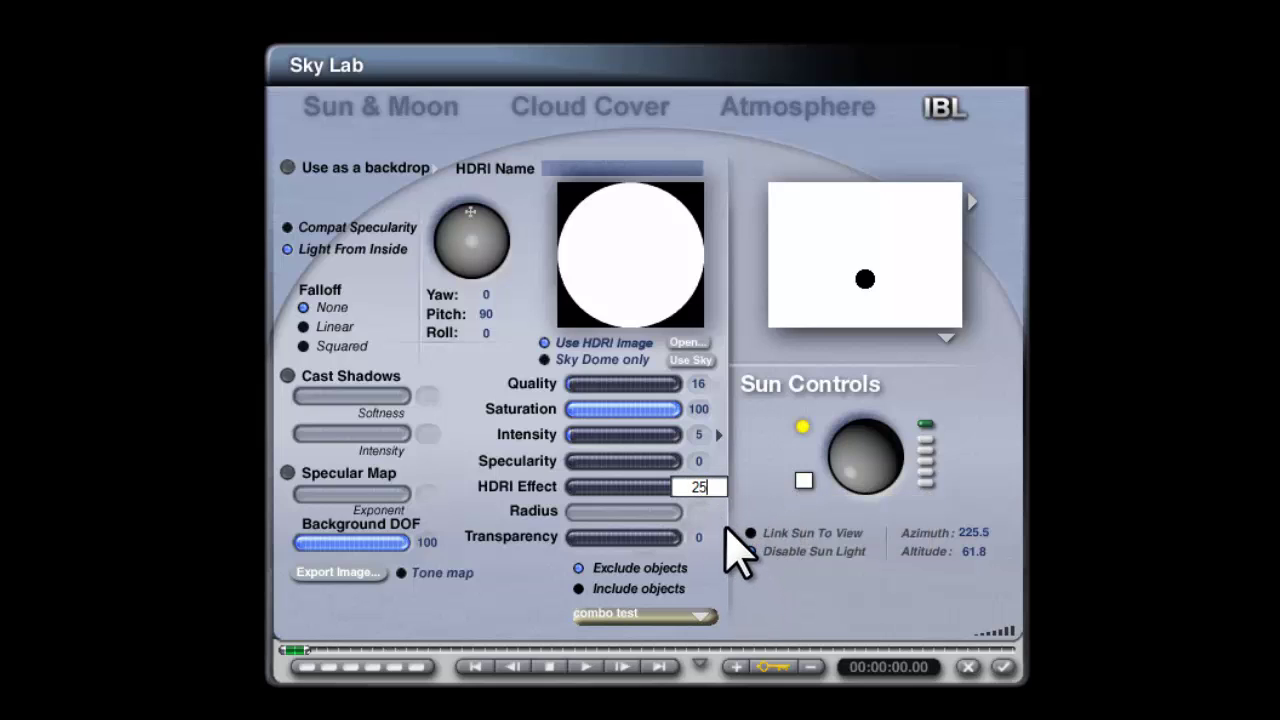
type("0")
key("Return")
left_click(579, 589)
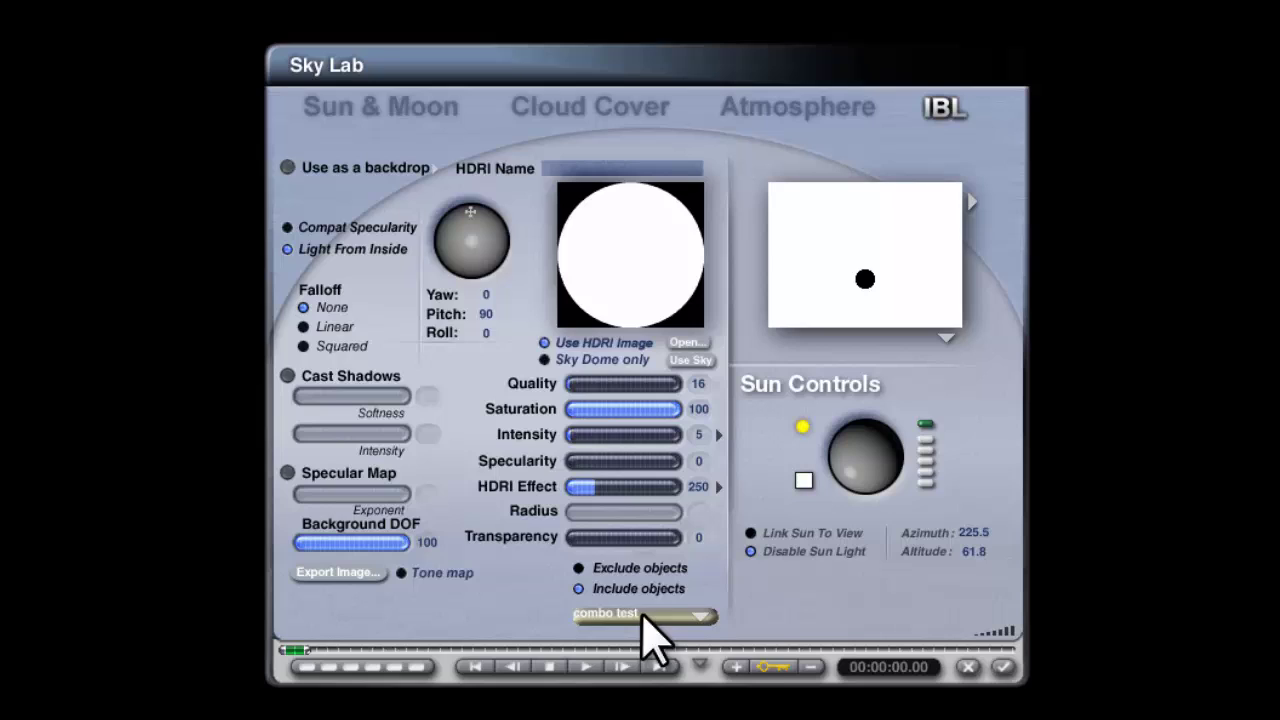
left_click(642, 615)
left_click(726, 661)
- Apply the sky settings, then set Render Options to Premium quality with 4 rays per pixel
left_click(1005, 668)
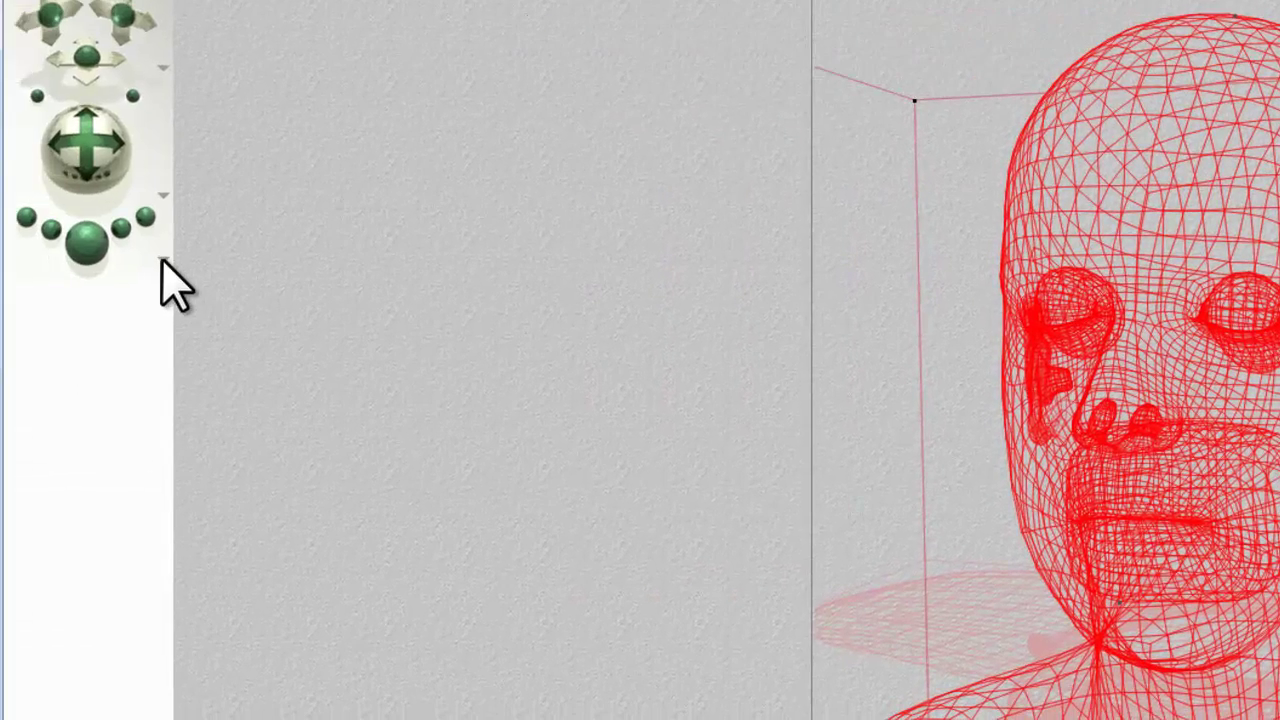
left_click(163, 265)
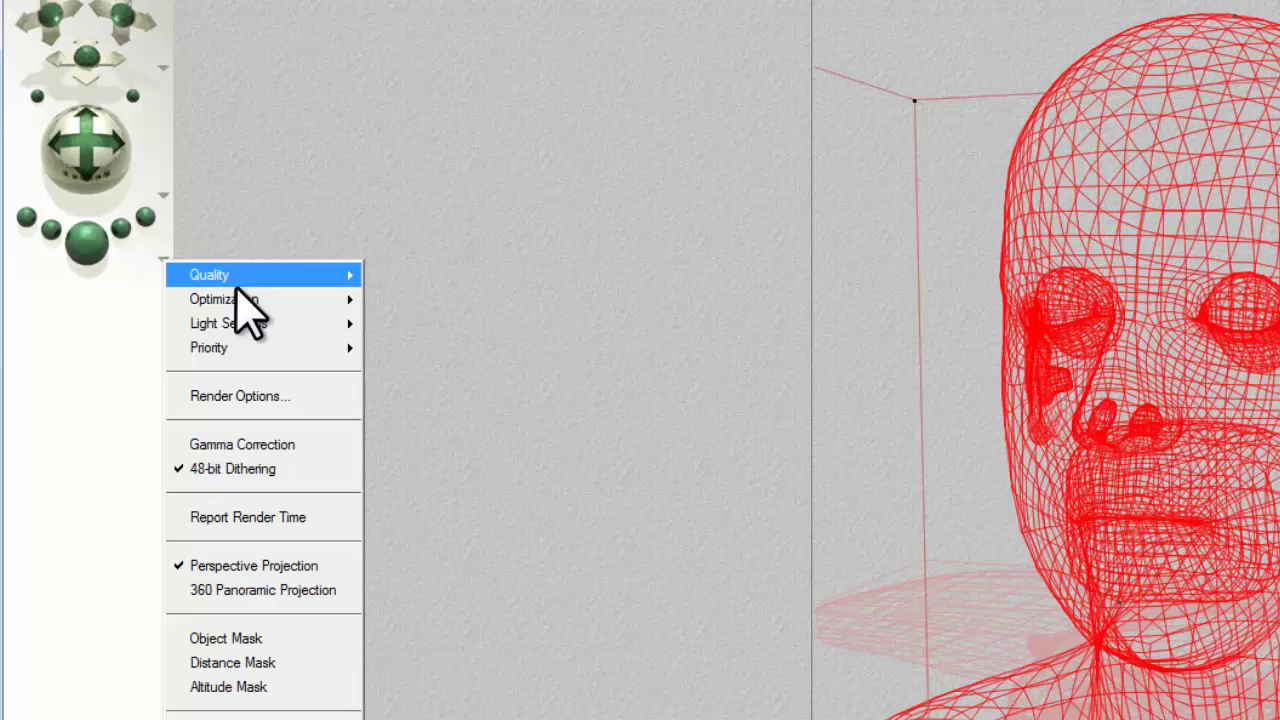
left_click(270, 397)
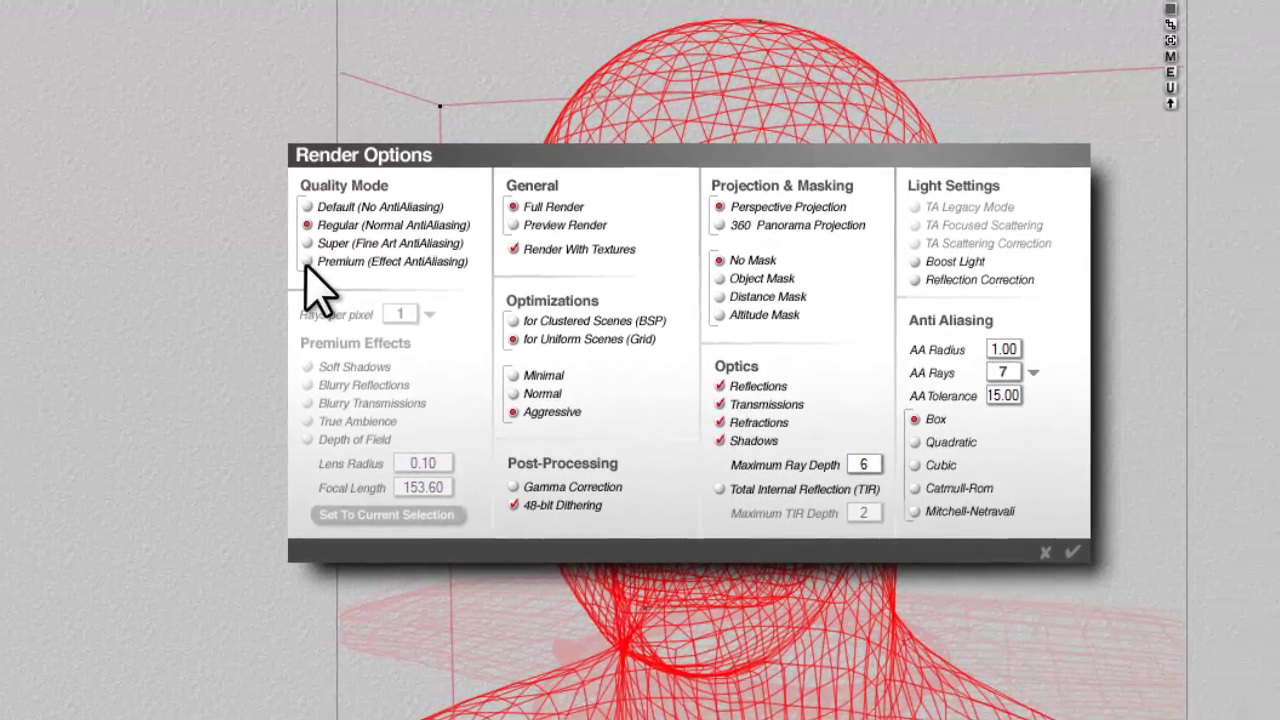
left_click(307, 262)
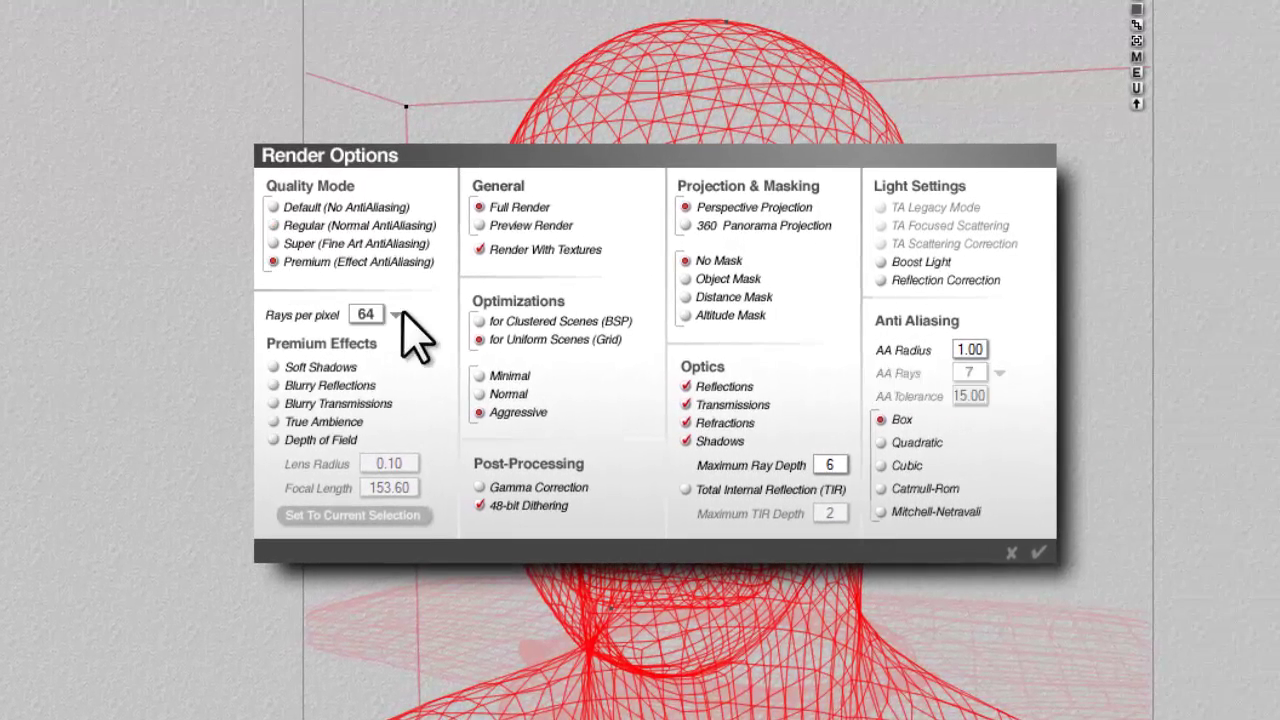
left_click(396, 315)
left_click(425, 345)
- Turn on True Ambience and Boost Light and set the maximum ray depth to 4
left_click(274, 421)
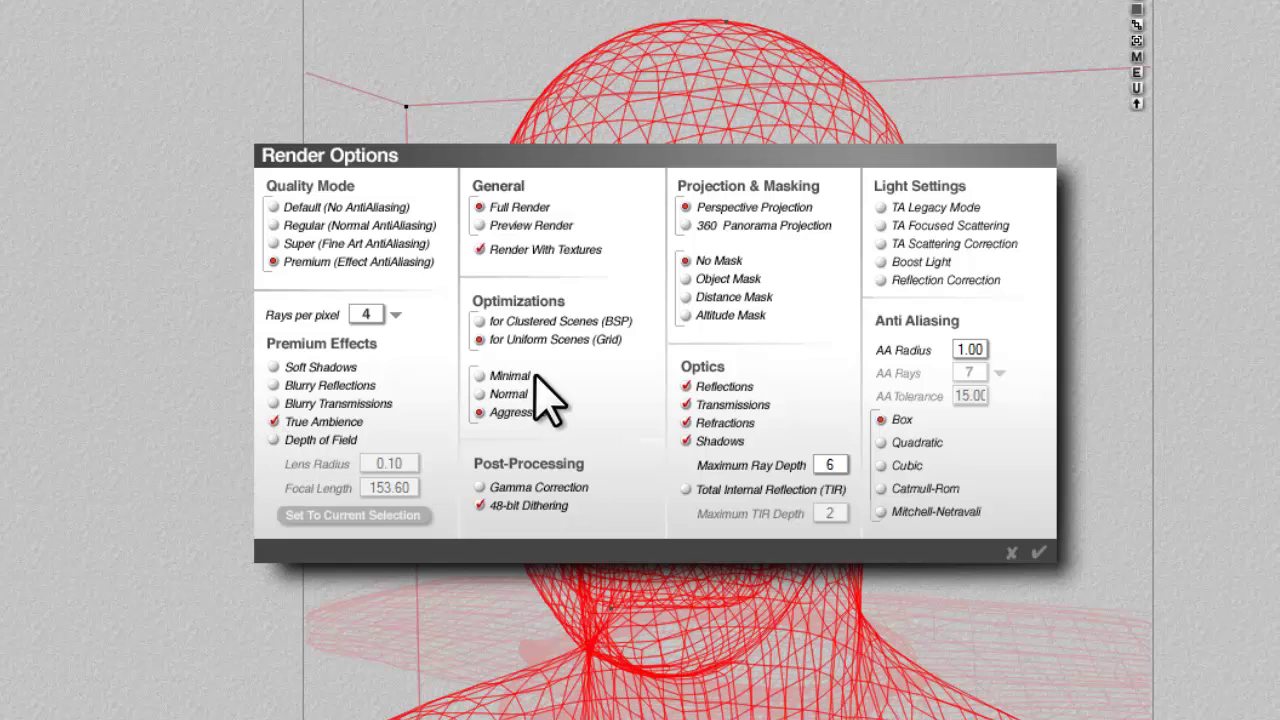
left_click(893, 262)
left_click(830, 466)
type("4")
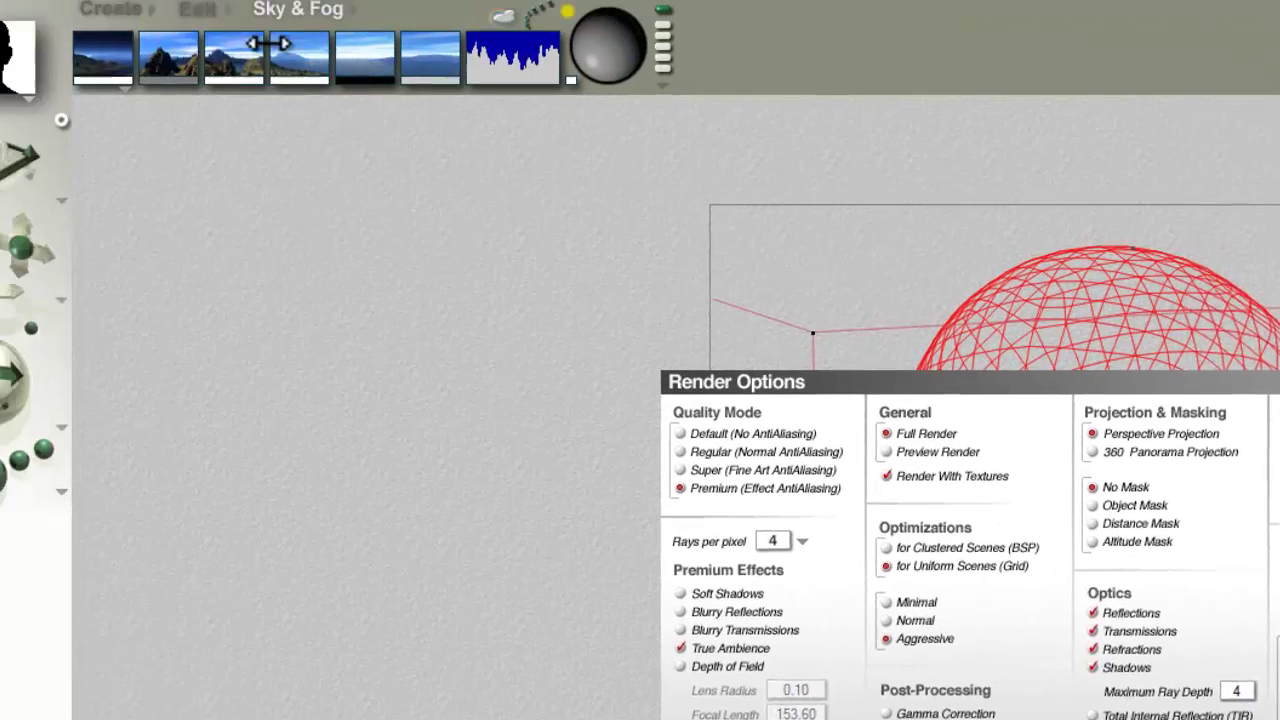
left_click(115, 9)
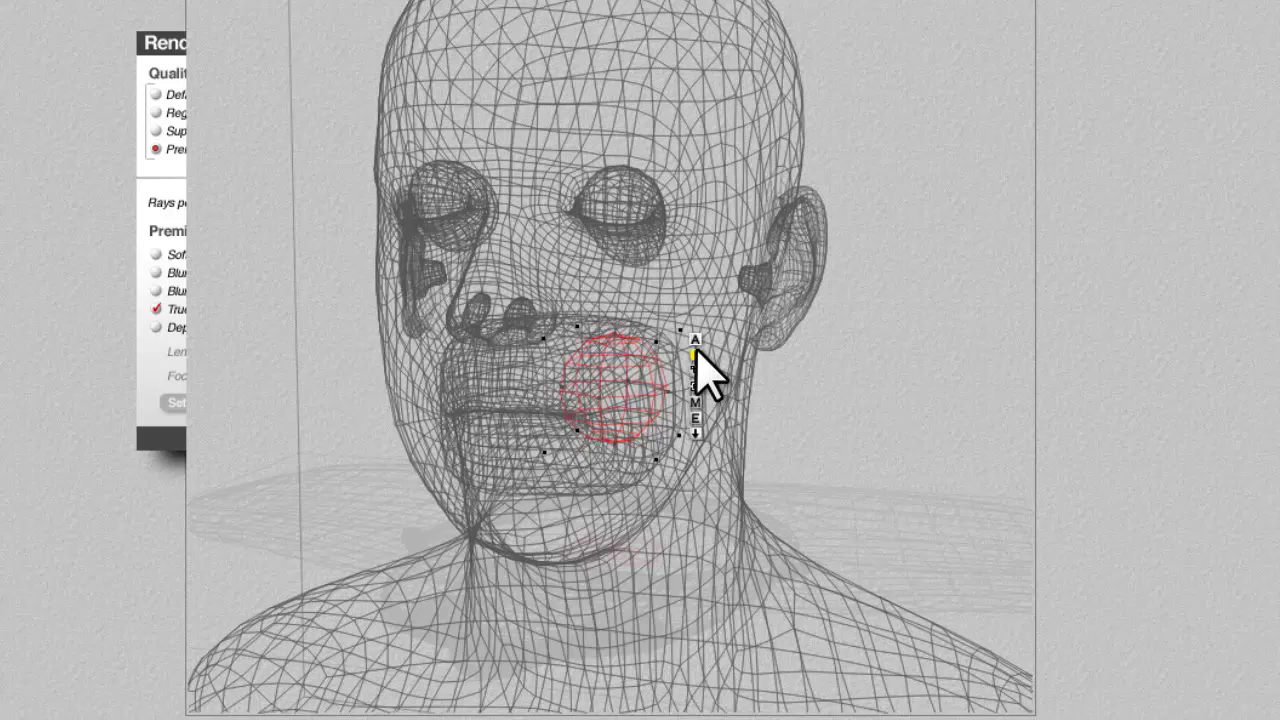
- Put the new light in the orange family and rename it in Object Attributes
left_click(600, 292)
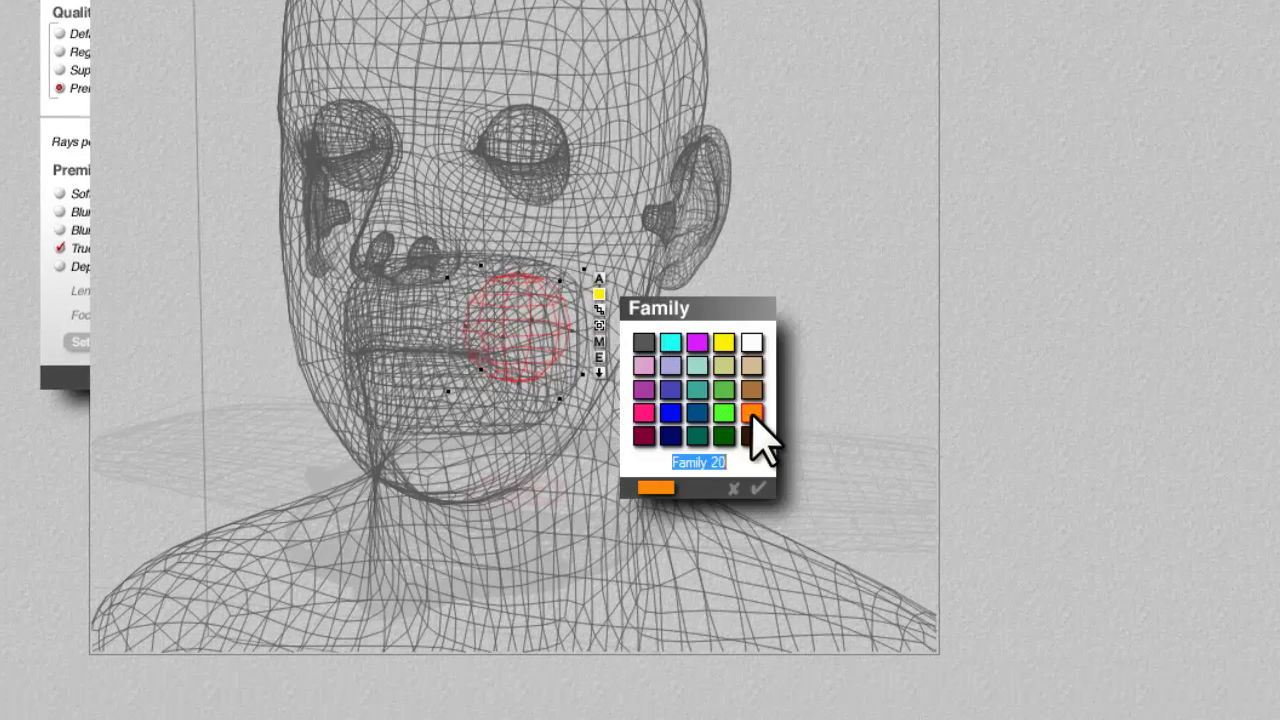
left_click(752, 413)
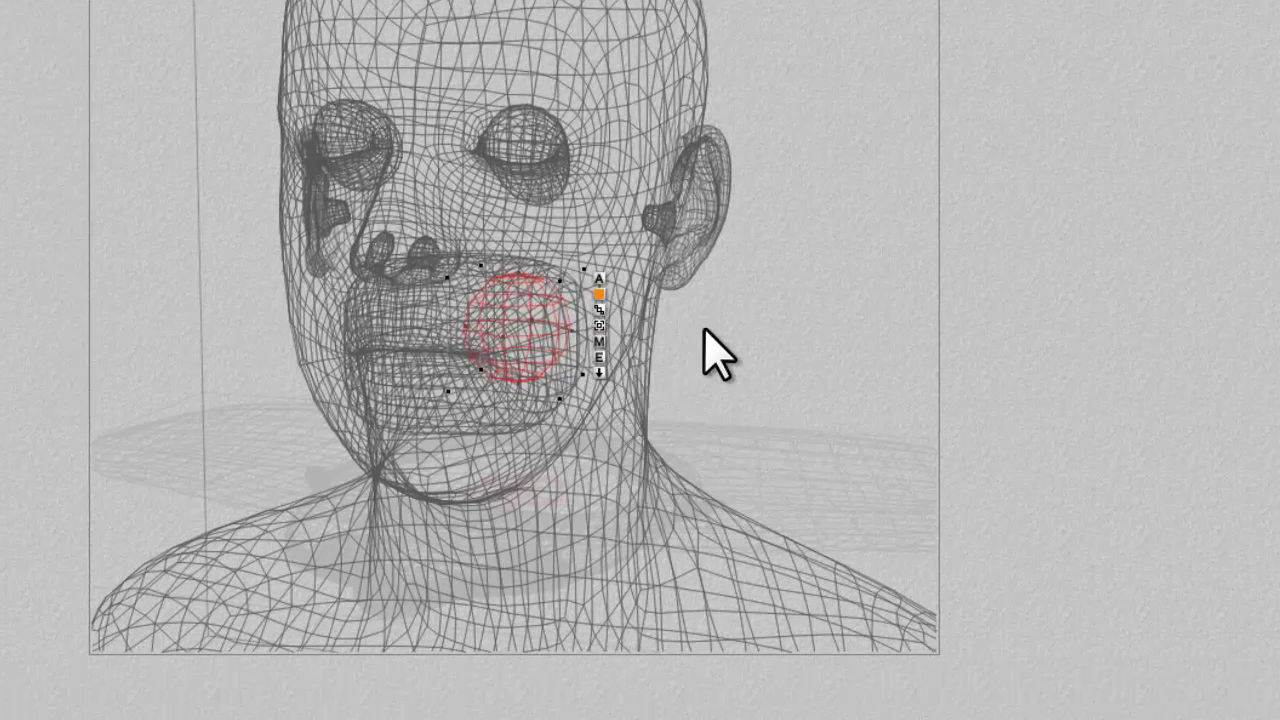
left_click(599, 280)
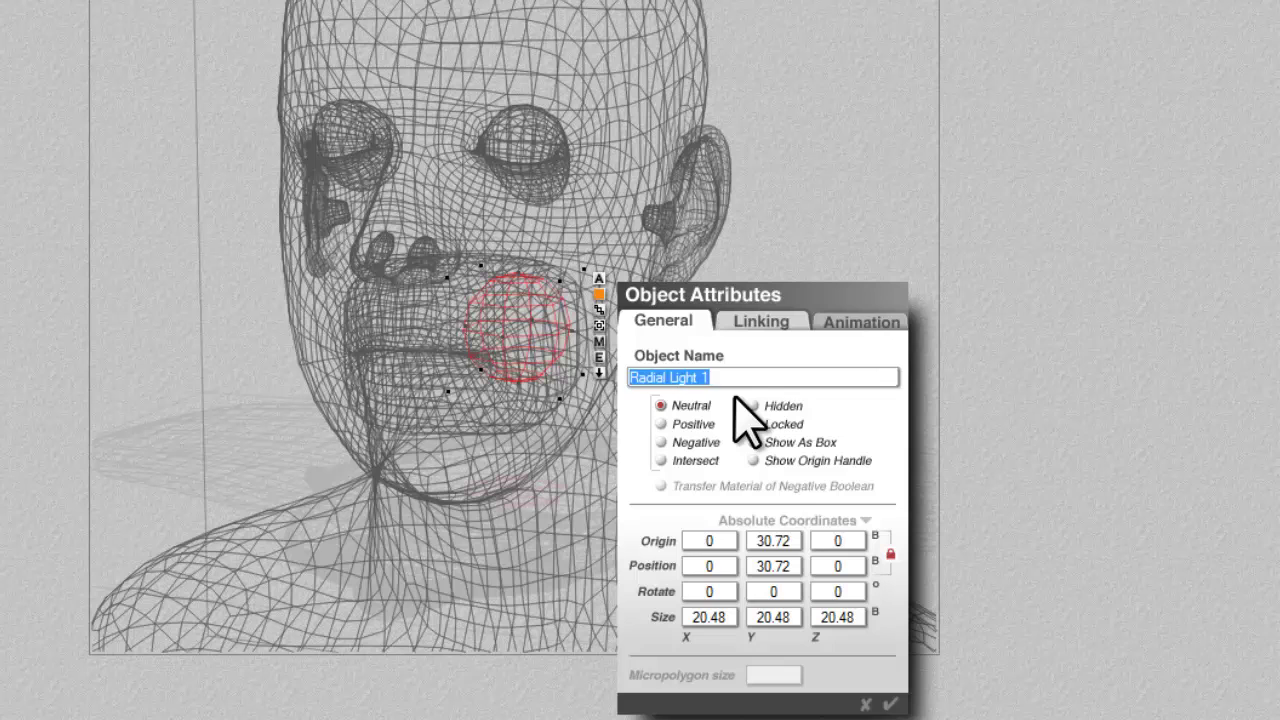
key("Return")
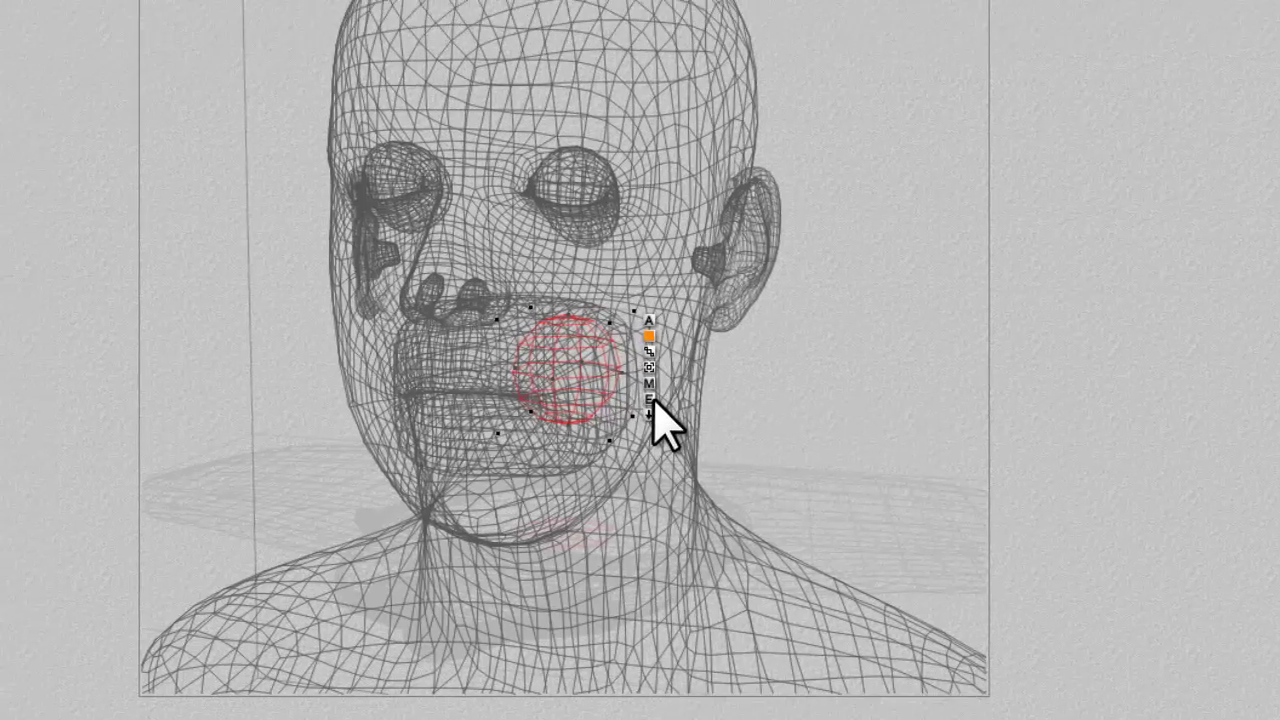
- In Light Lab, enable TA Optimization and Use Gel, and include only the Background object
left_click(649, 399)
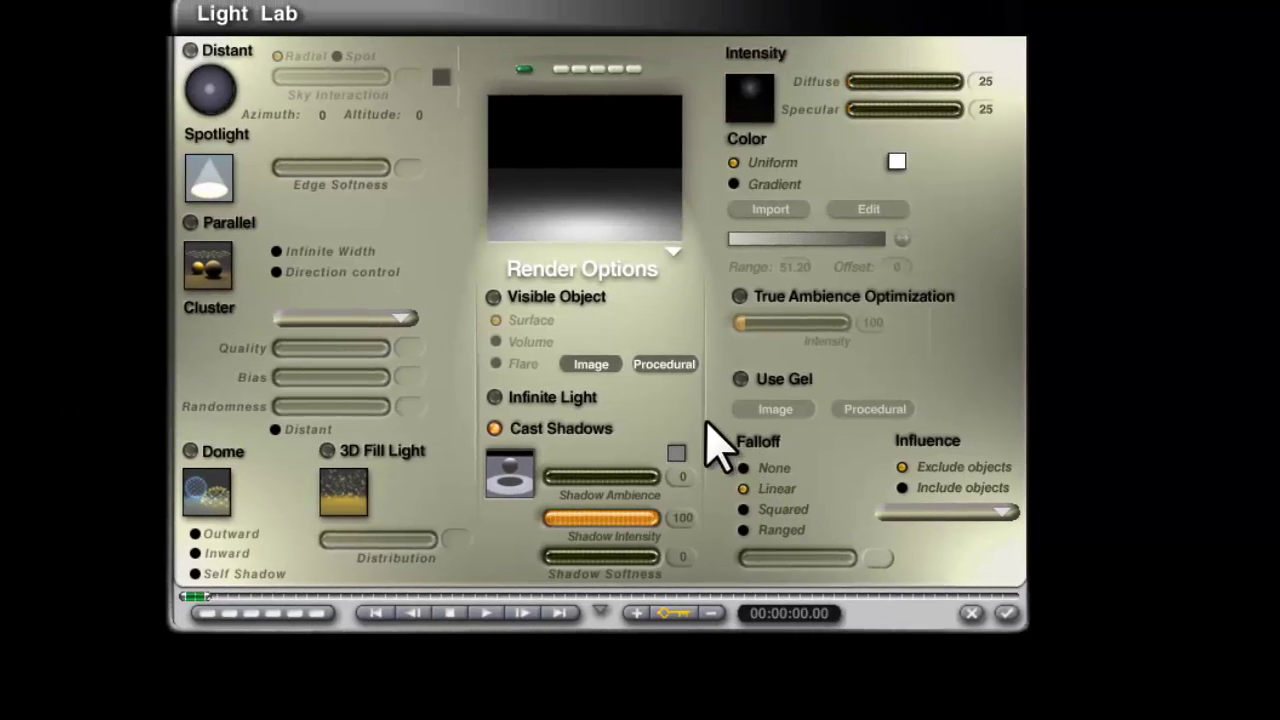
left_click(796, 344)
left_click(797, 426)
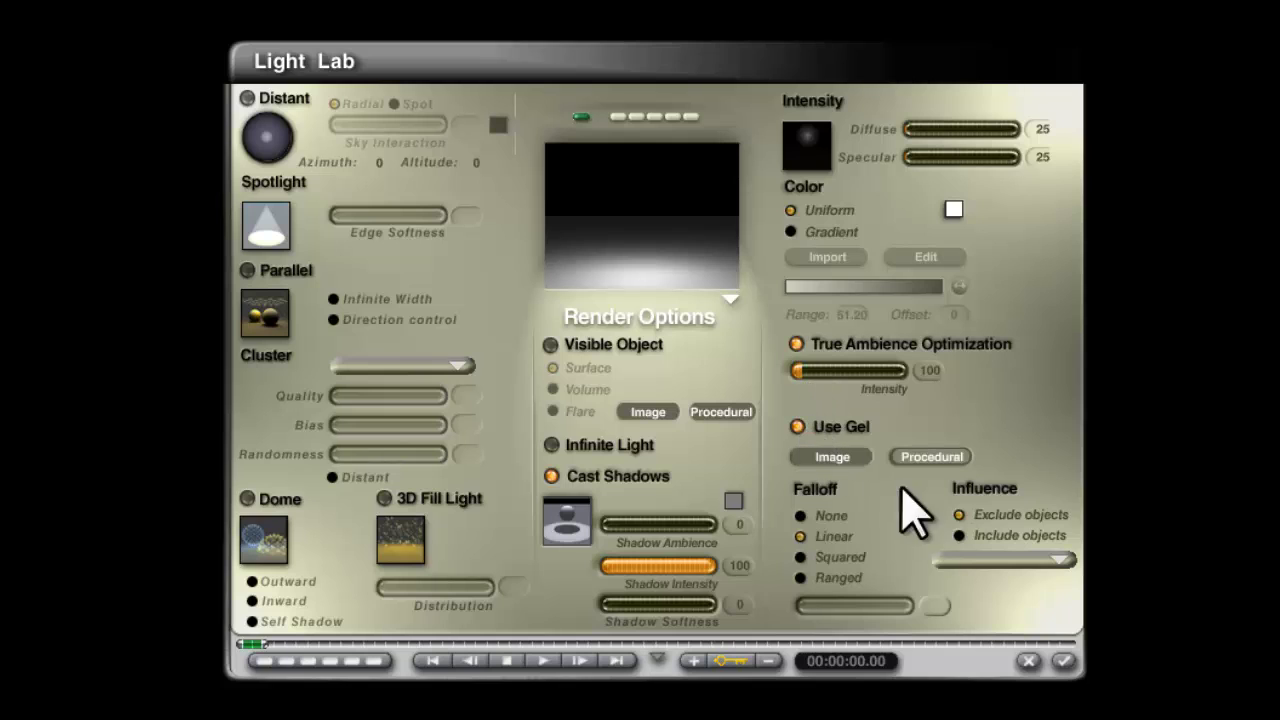
left_click(959, 535)
left_click(975, 560)
left_click(1020, 593)
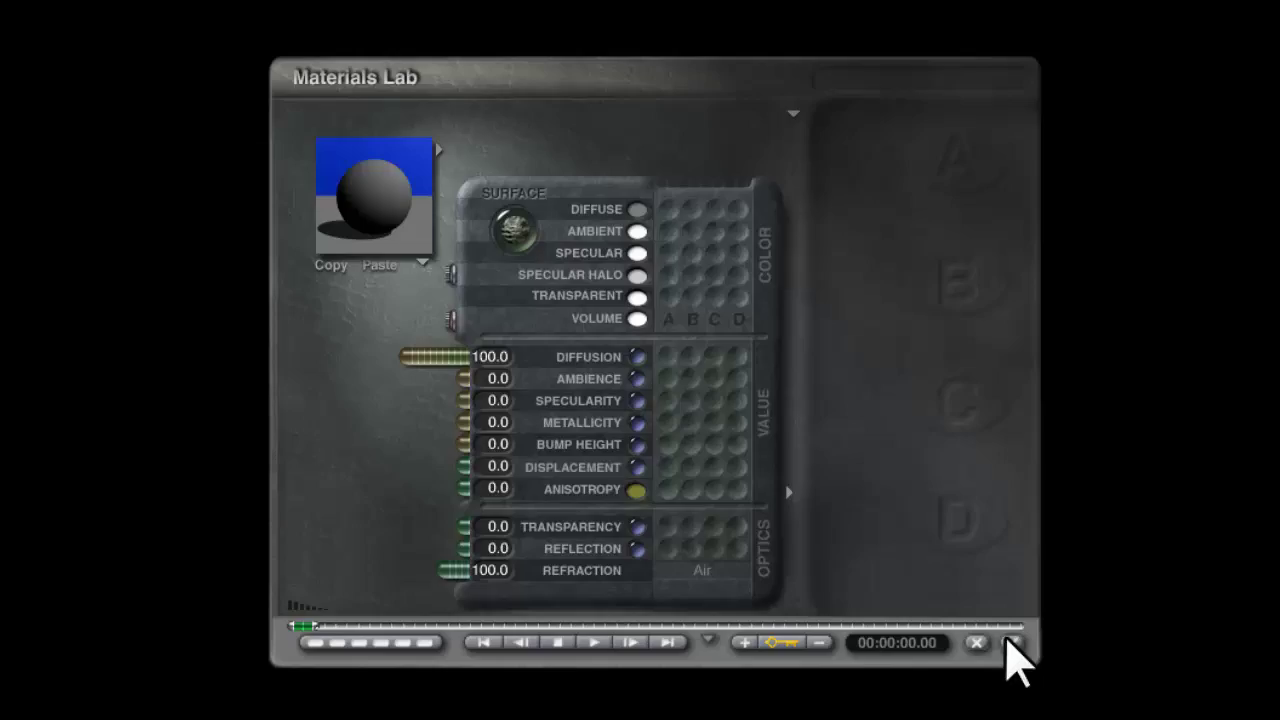
left_click(1012, 642)
left_click(1062, 672)
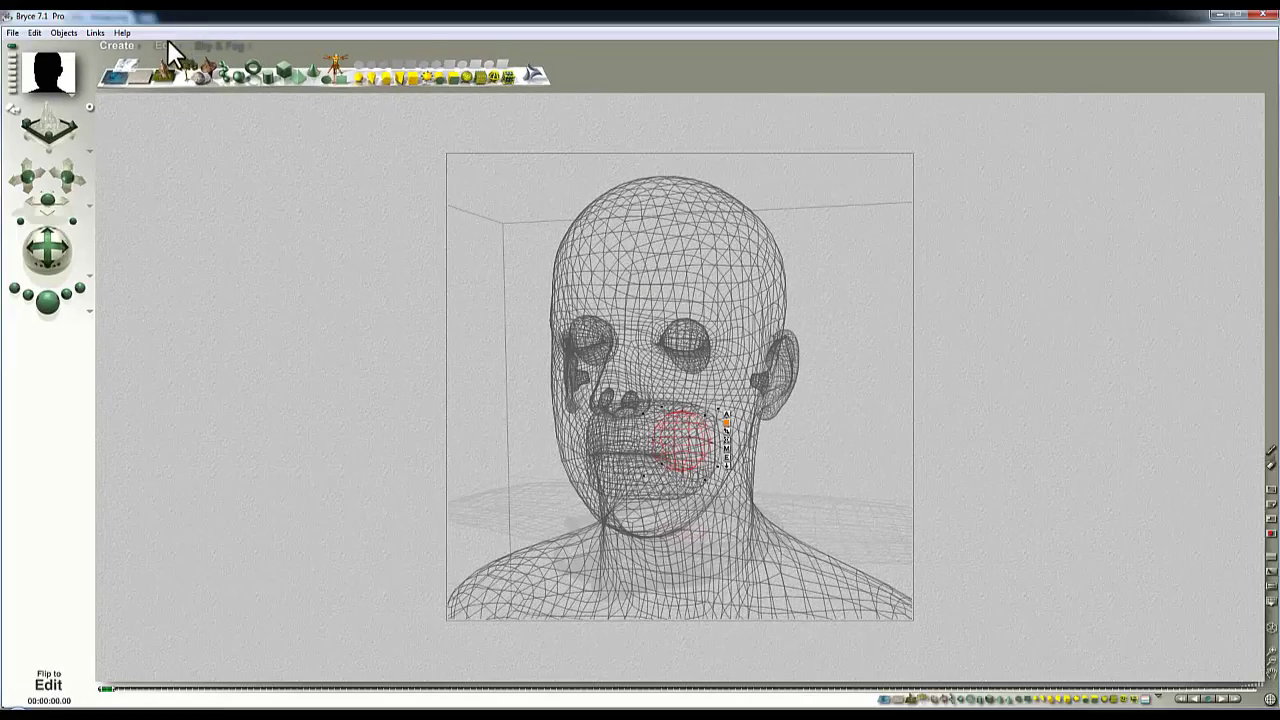
left_click(165, 44)
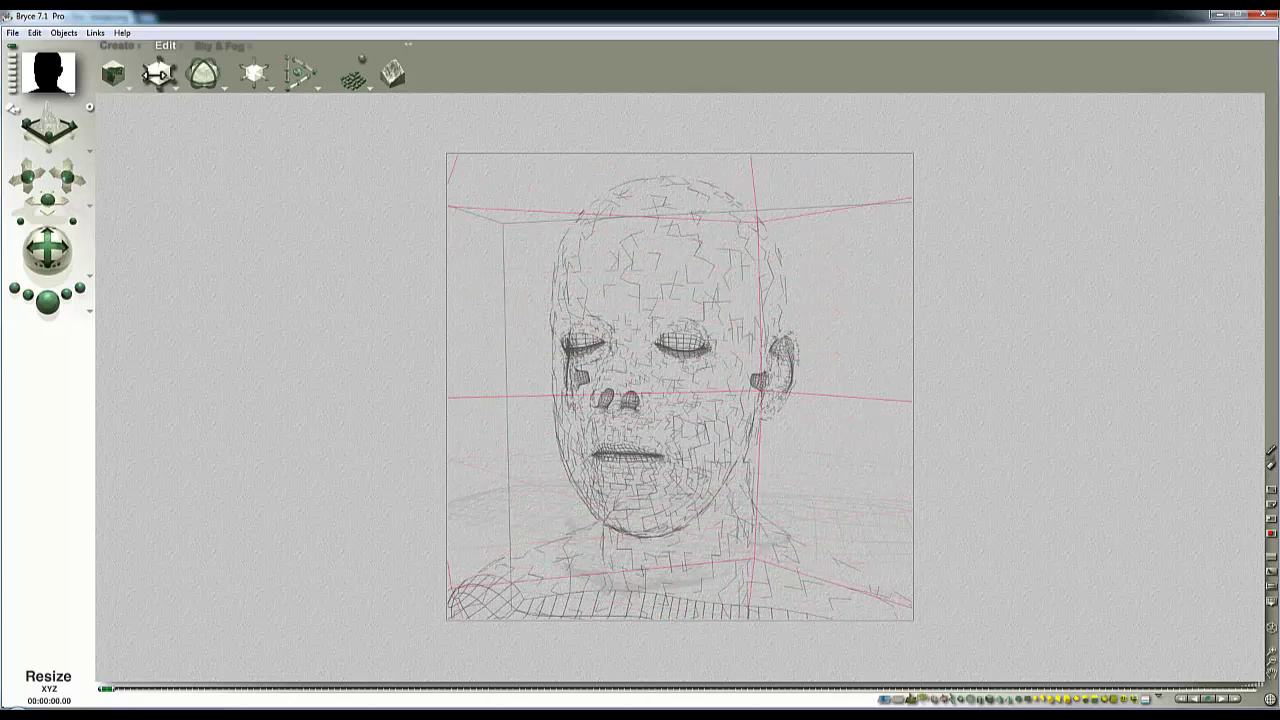
key("6")
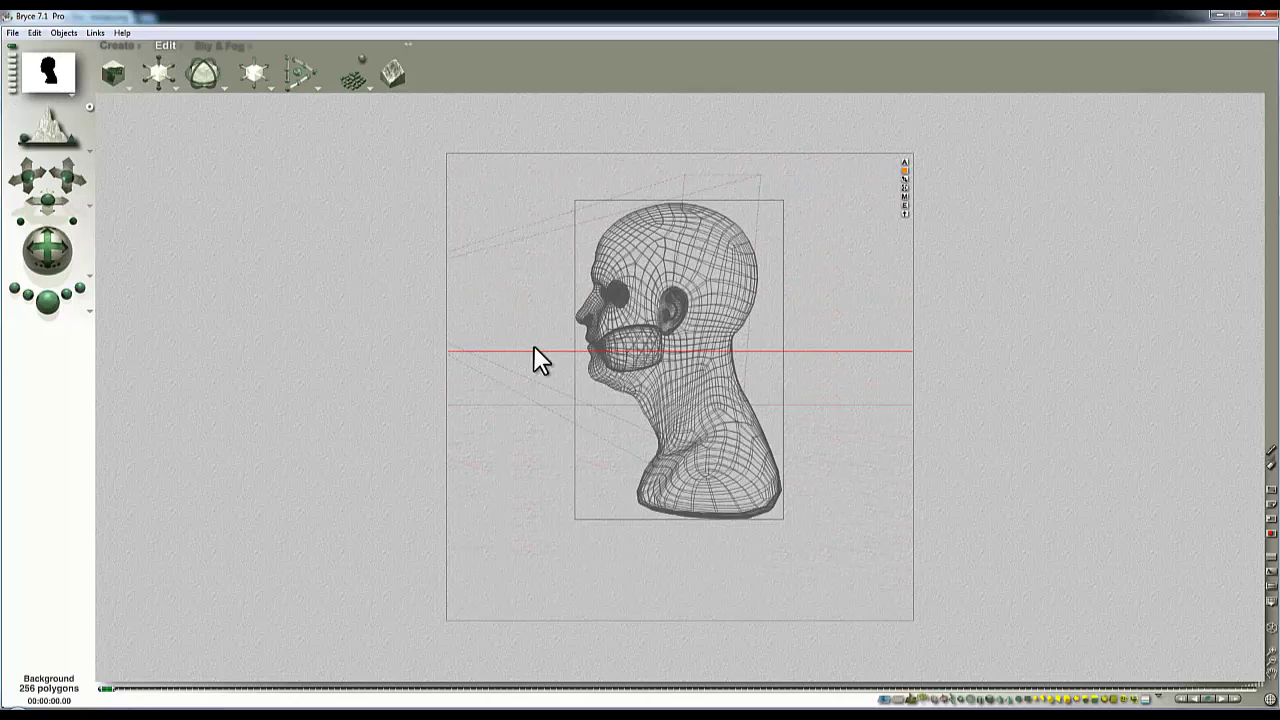
key("1")
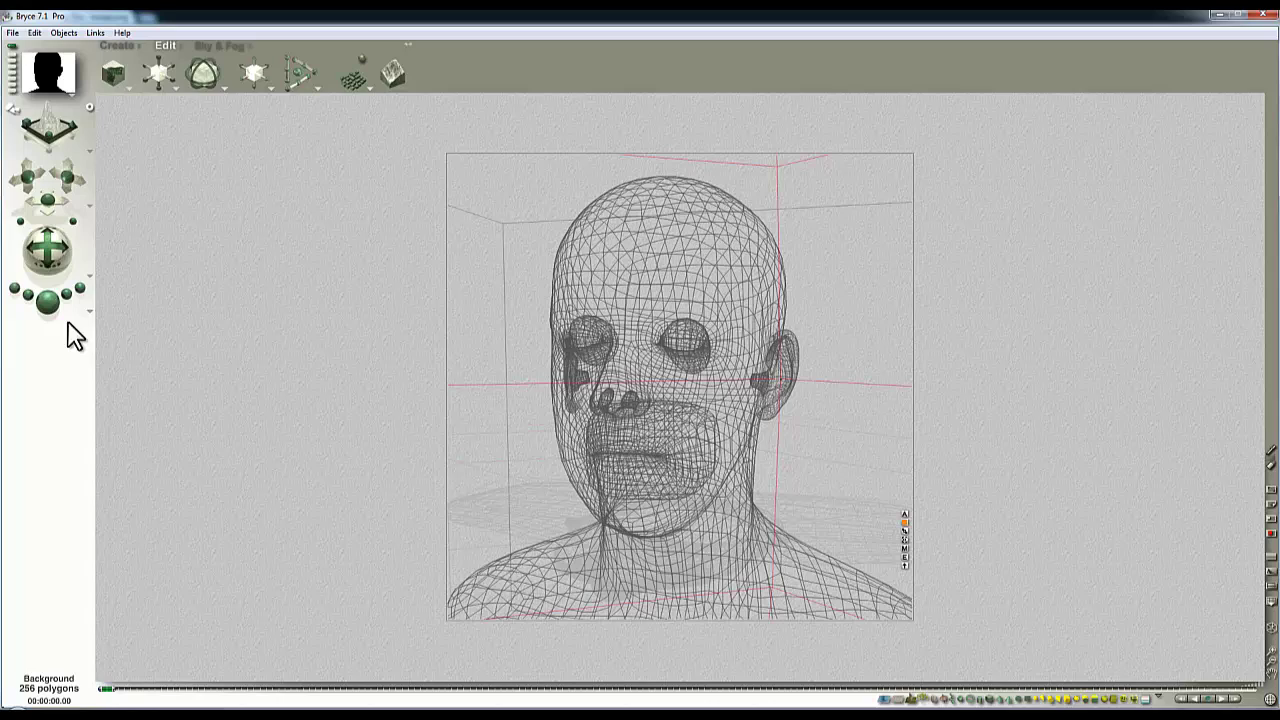
- Set the scene's background colour to black in the Sky & Fog palette
left_click(205, 46)
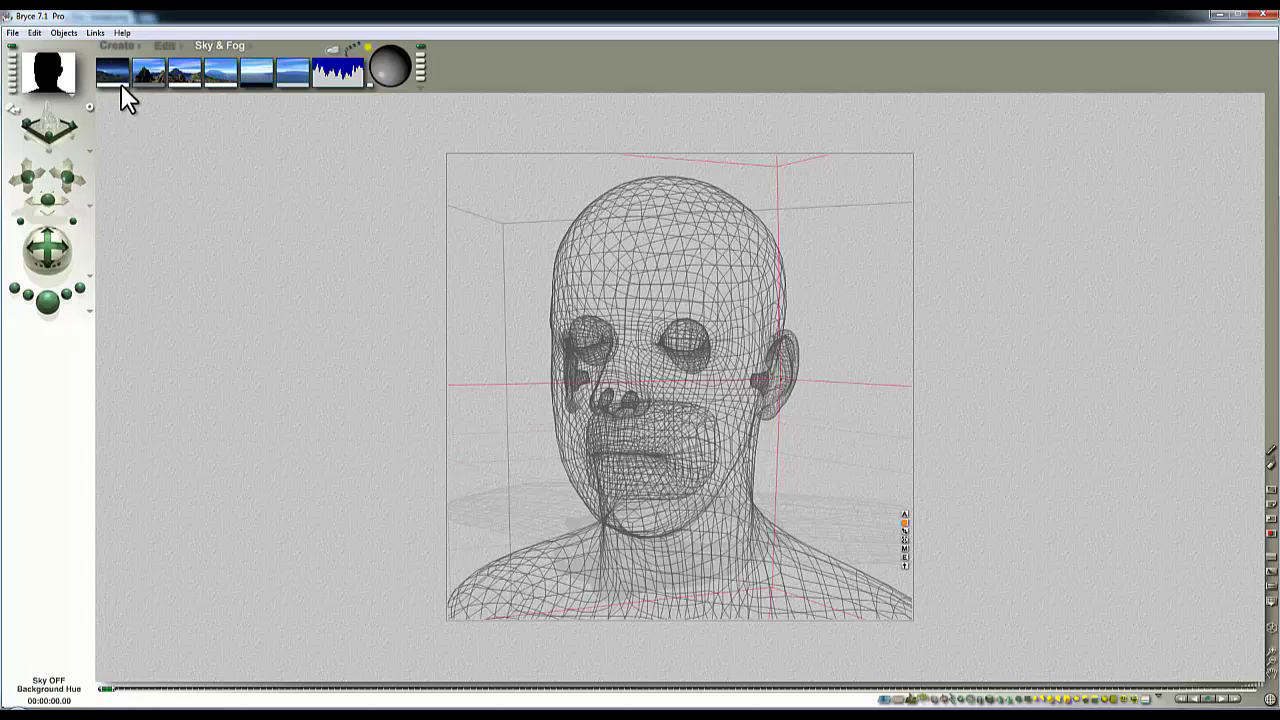
left_click_drag(122, 86, 252, 84)
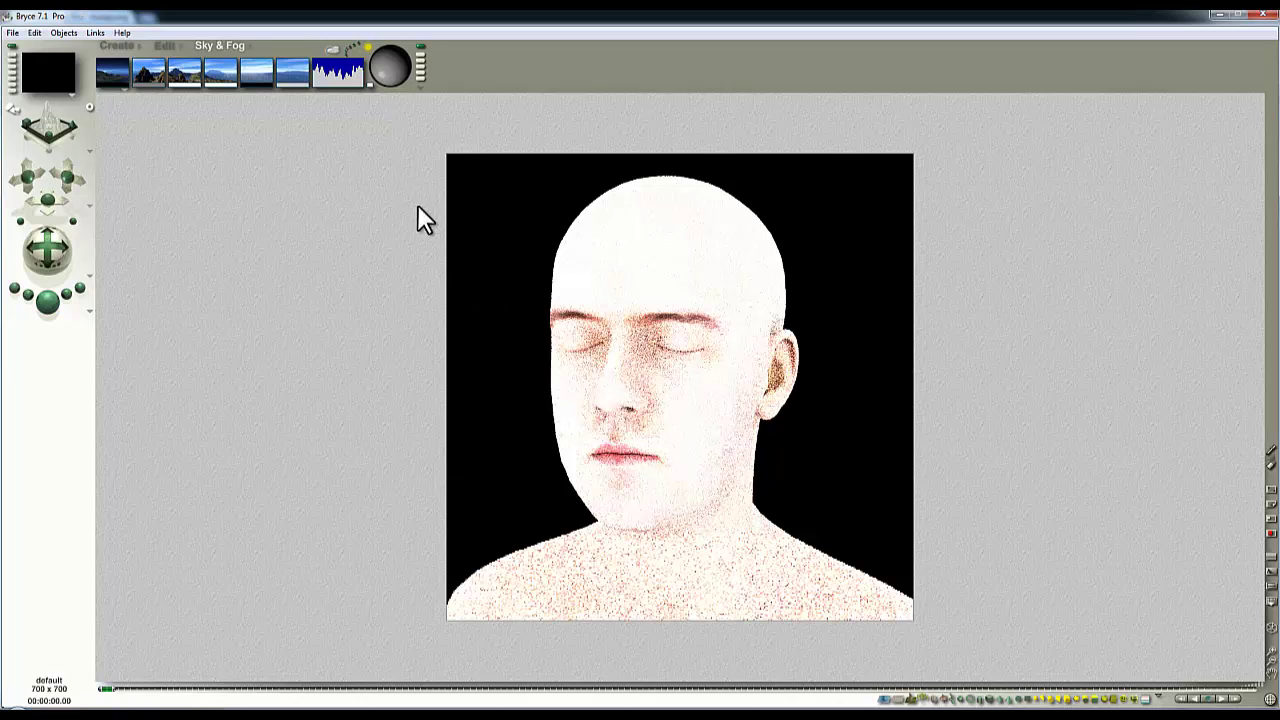
- Change the IBL HDRI Effect to 125 in Sky Lab and accept the changes
left_click(336, 57)
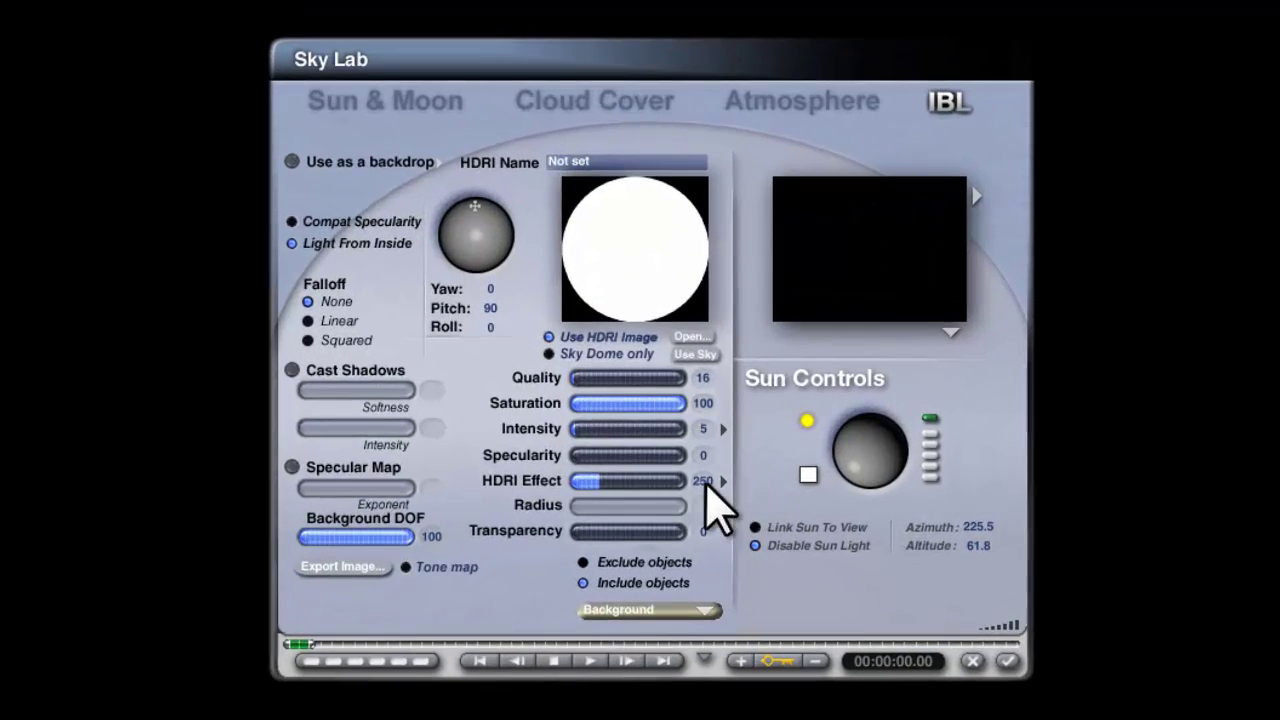
left_click(704, 480)
type("15")
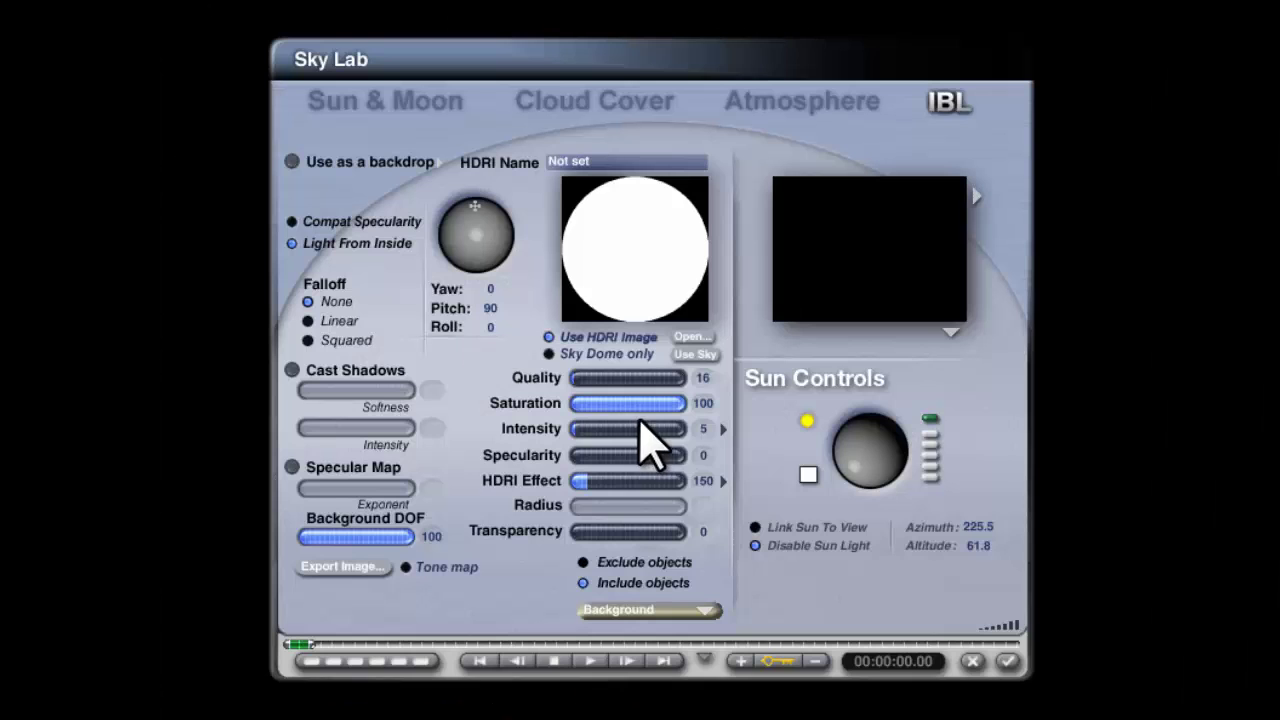
left_click(703, 481)
type("100")
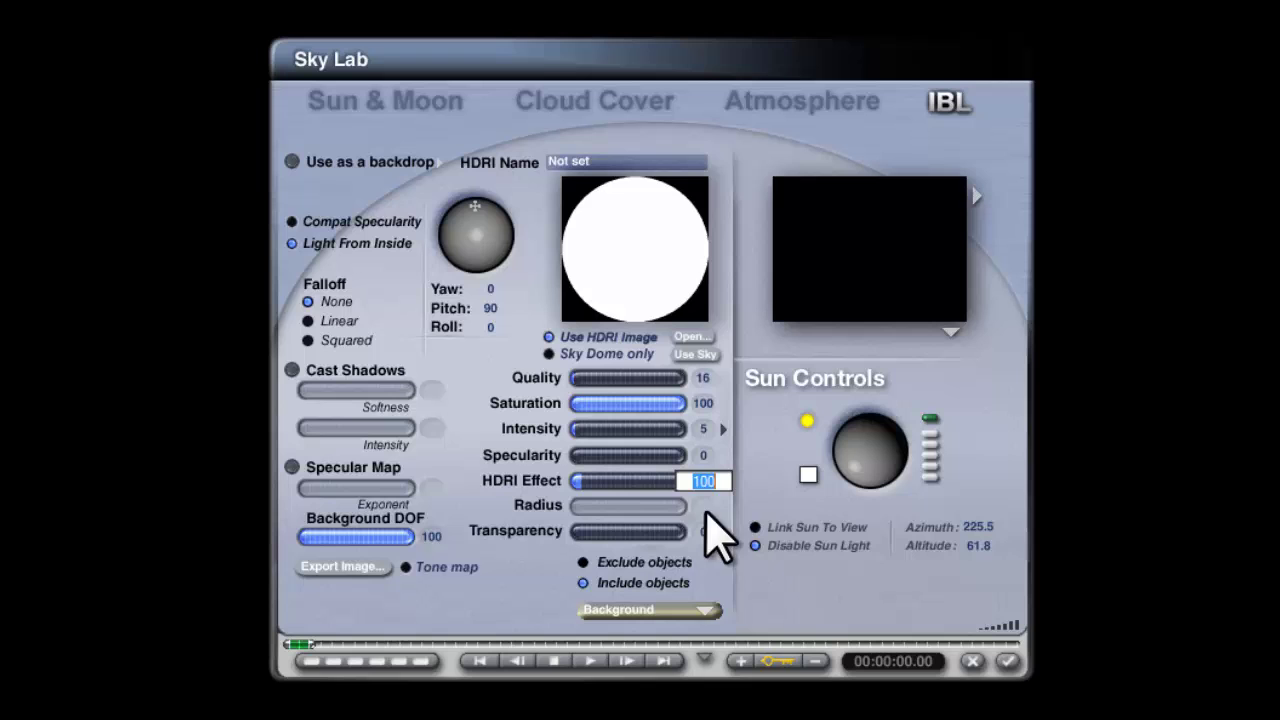
type("125")
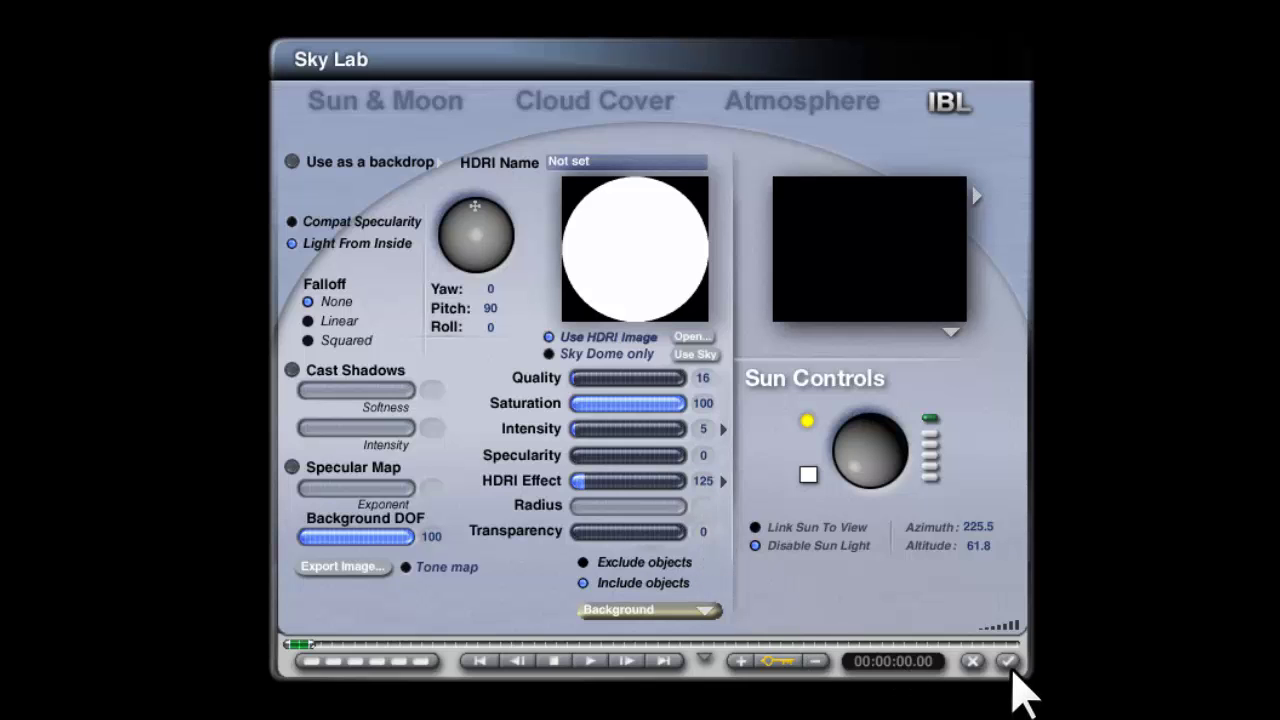
left_click(1007, 661)
- Render the head, then enable Soft Shadows in Render Options
key("ctrl+r")
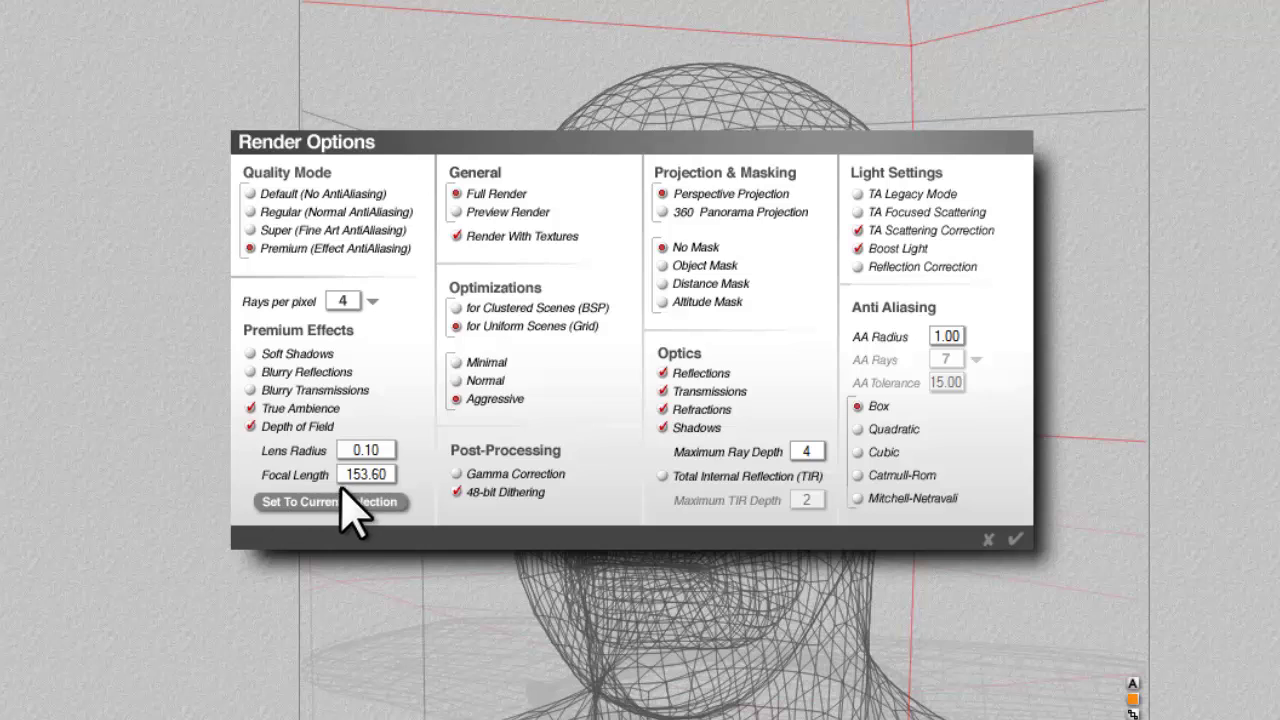
left_click(251, 354)
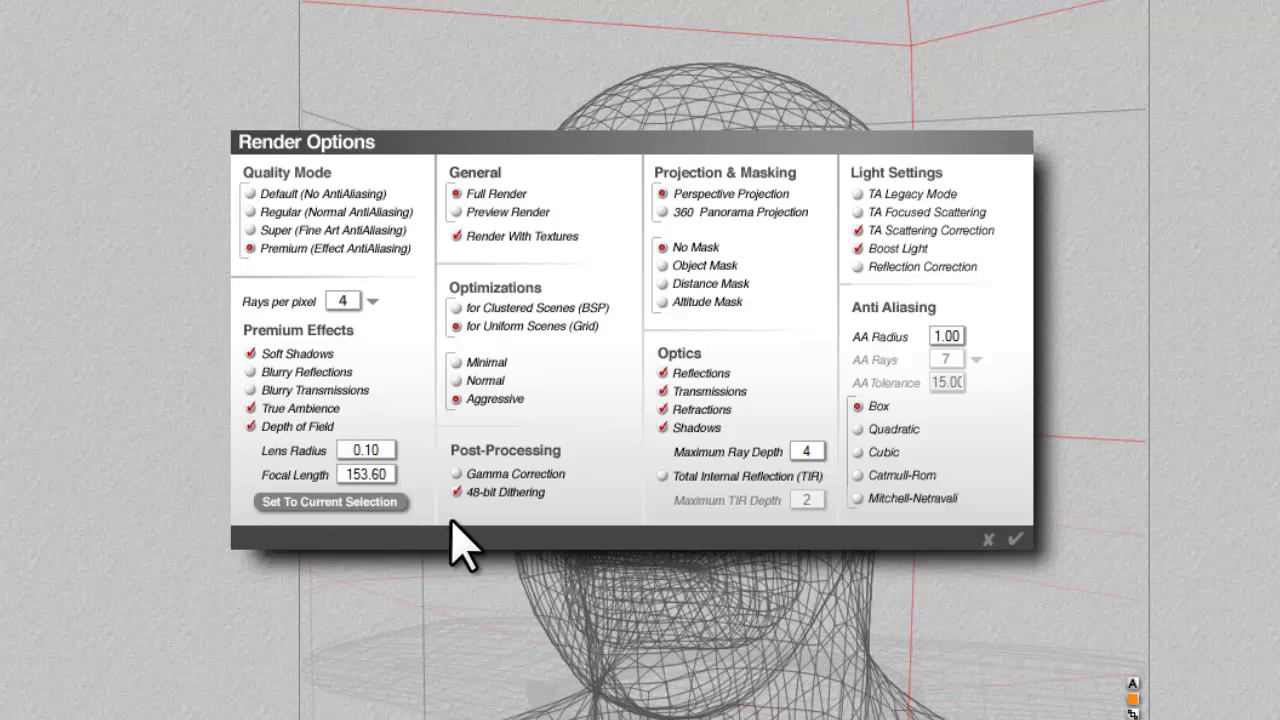
left_click(1016, 541)
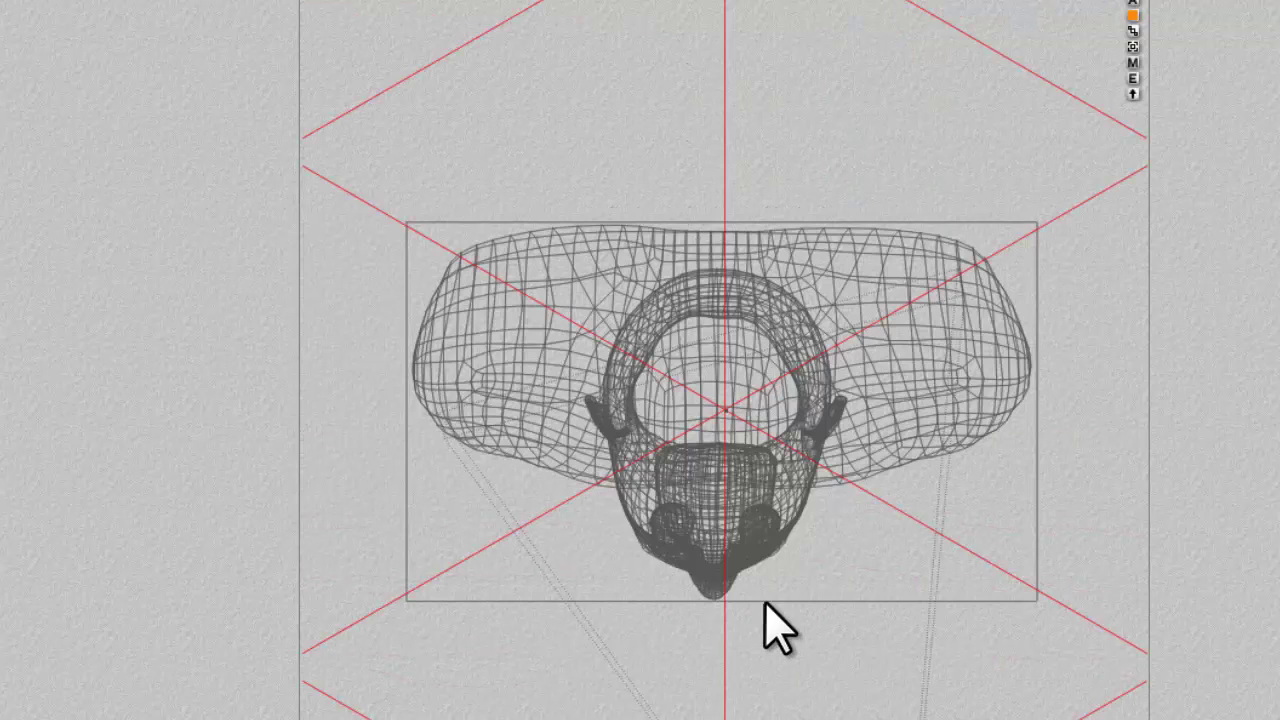
- Focus depth of field on the head mesh with lens radius 0.2, area-render the ear, then re-render fully
right_click(713, 590)
left_click(766, 648)
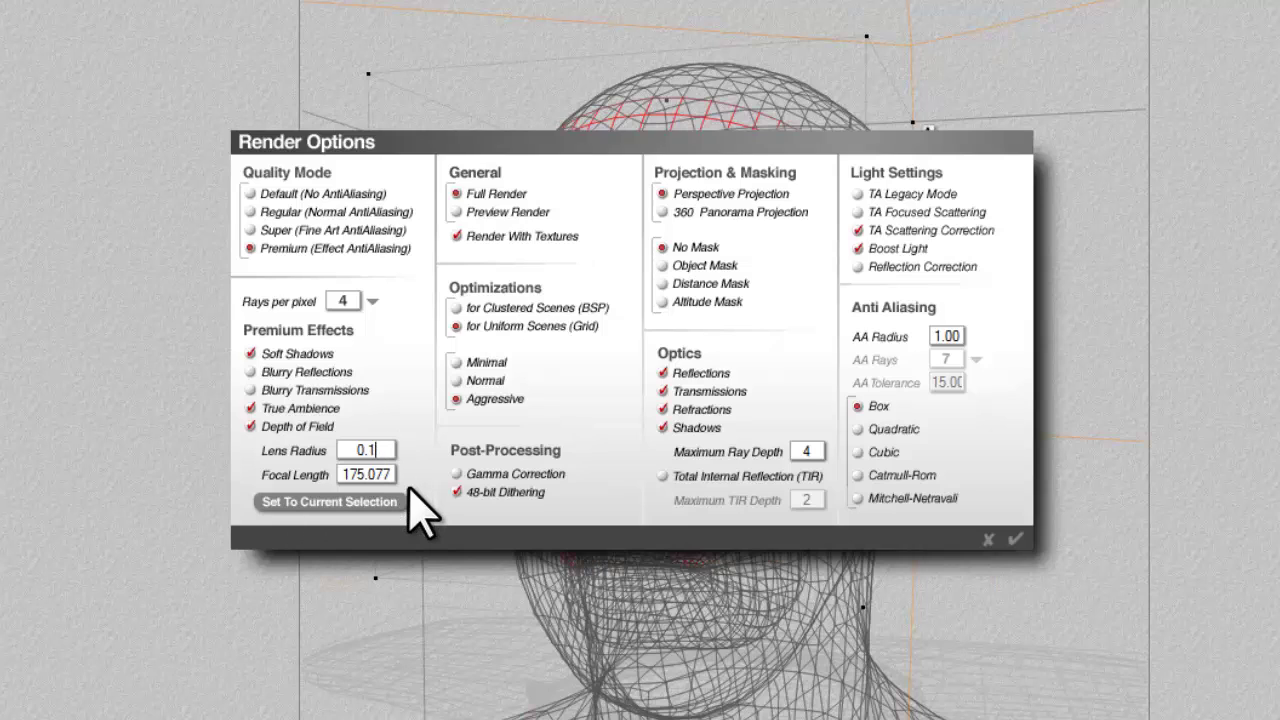
left_click(1015, 539)
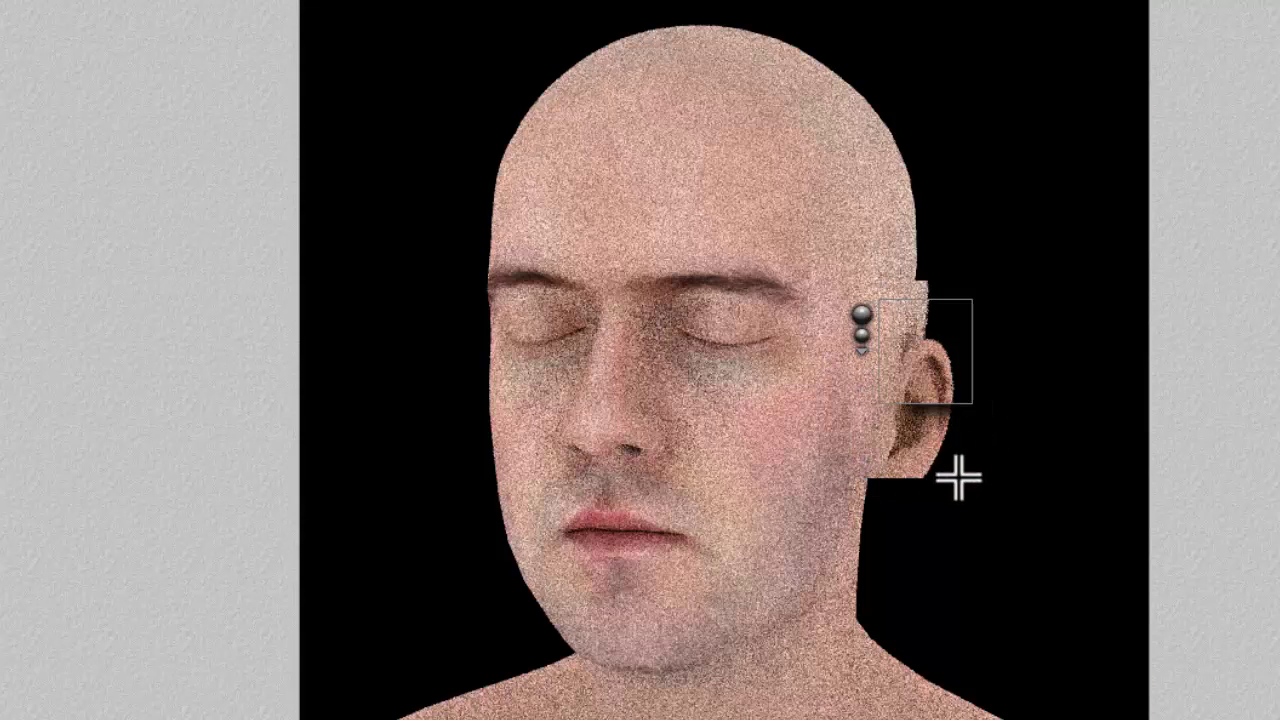
left_click_drag(1006, 497, 836, 330)
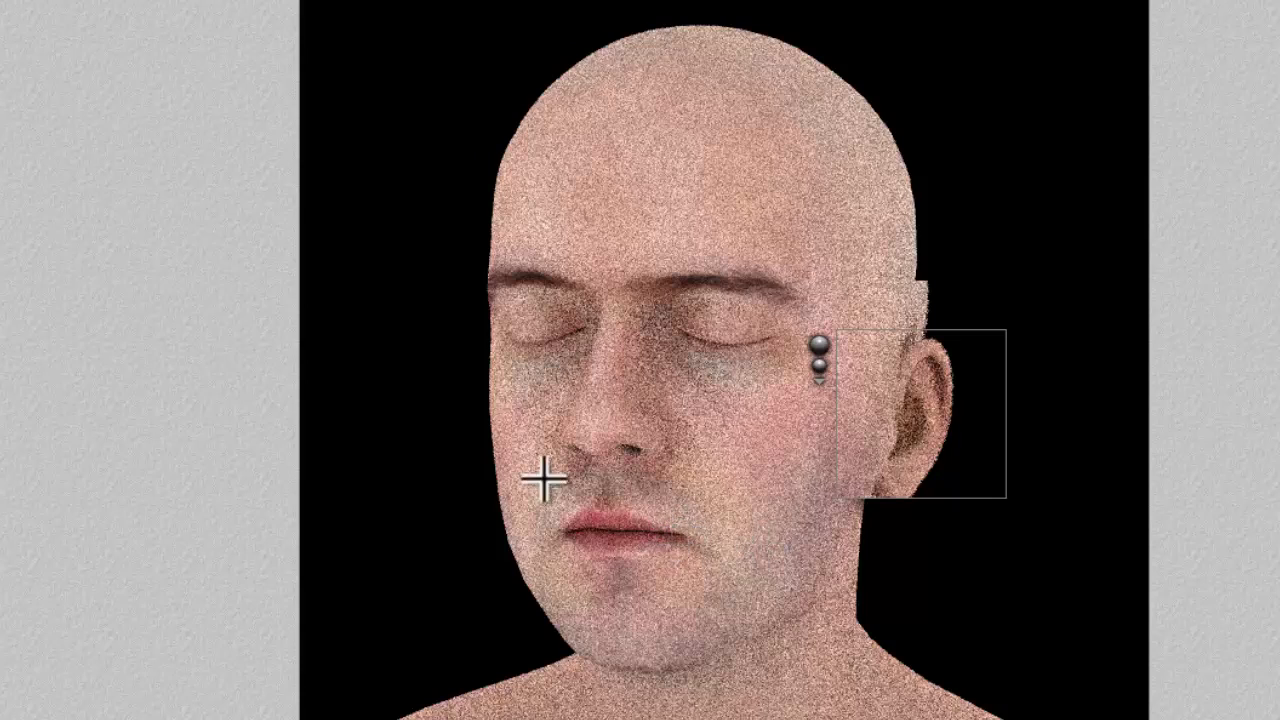
key("ctrl+r")
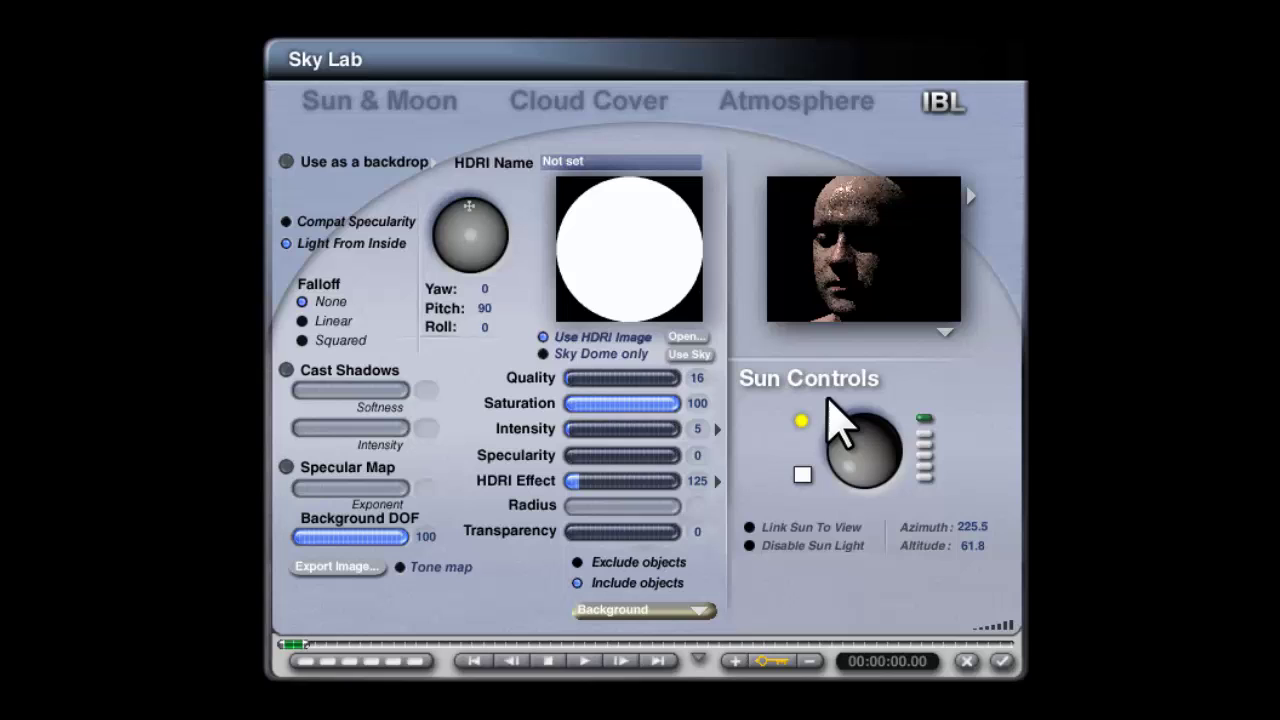
- Set the sun's diffuse intensity to 35, enable soft sun shadows, and set HDRI Effect to 100
left_click(415, 106)
left_click(708, 594)
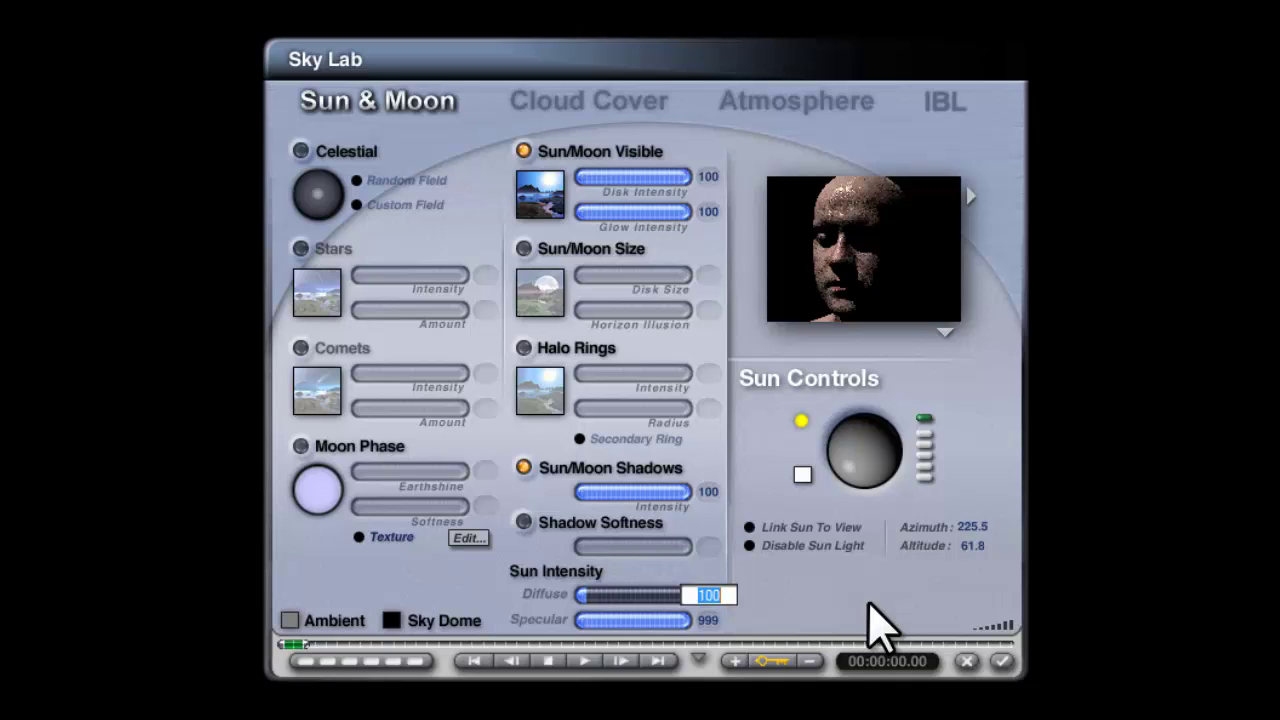
type("35")
key("Return")
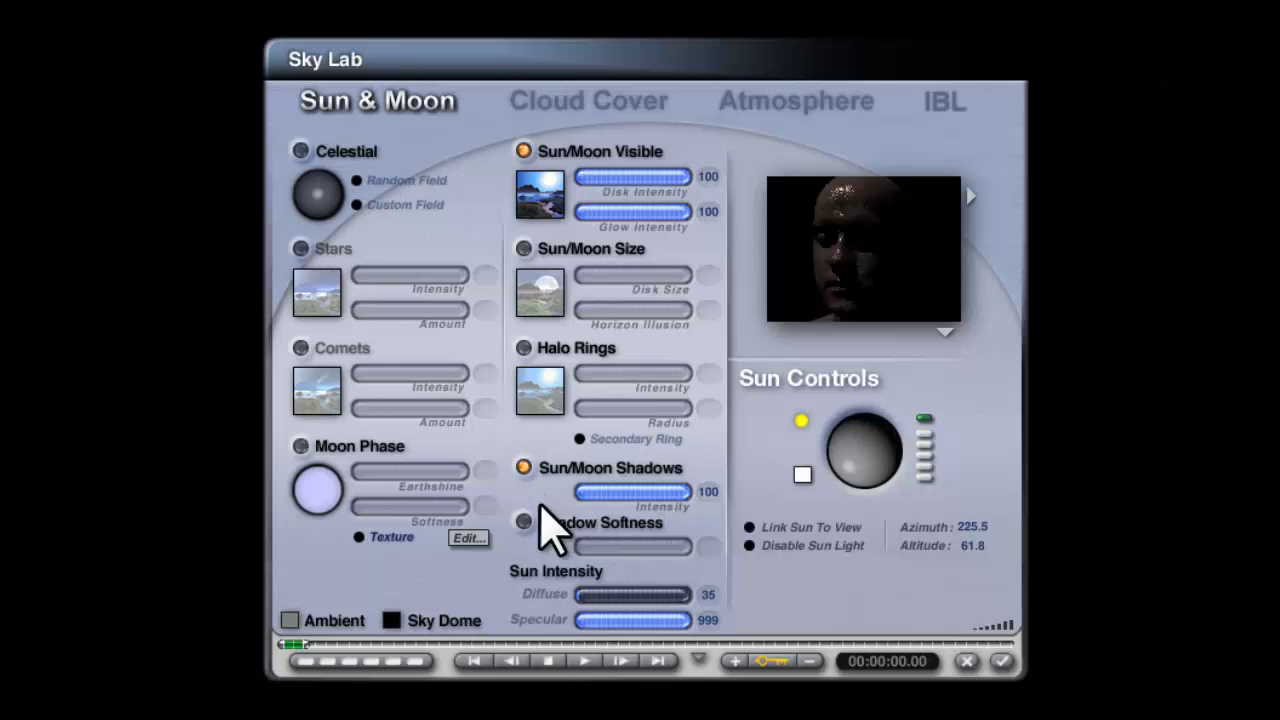
left_click(560, 522)
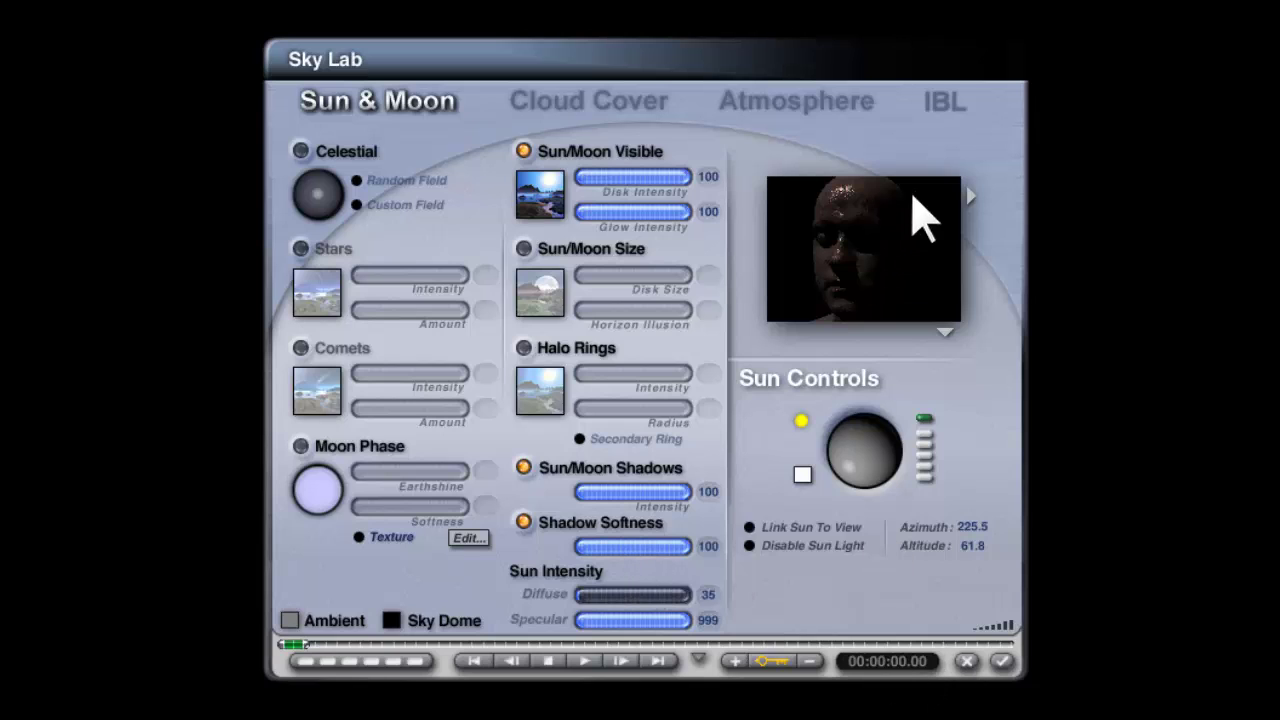
left_click(946, 110)
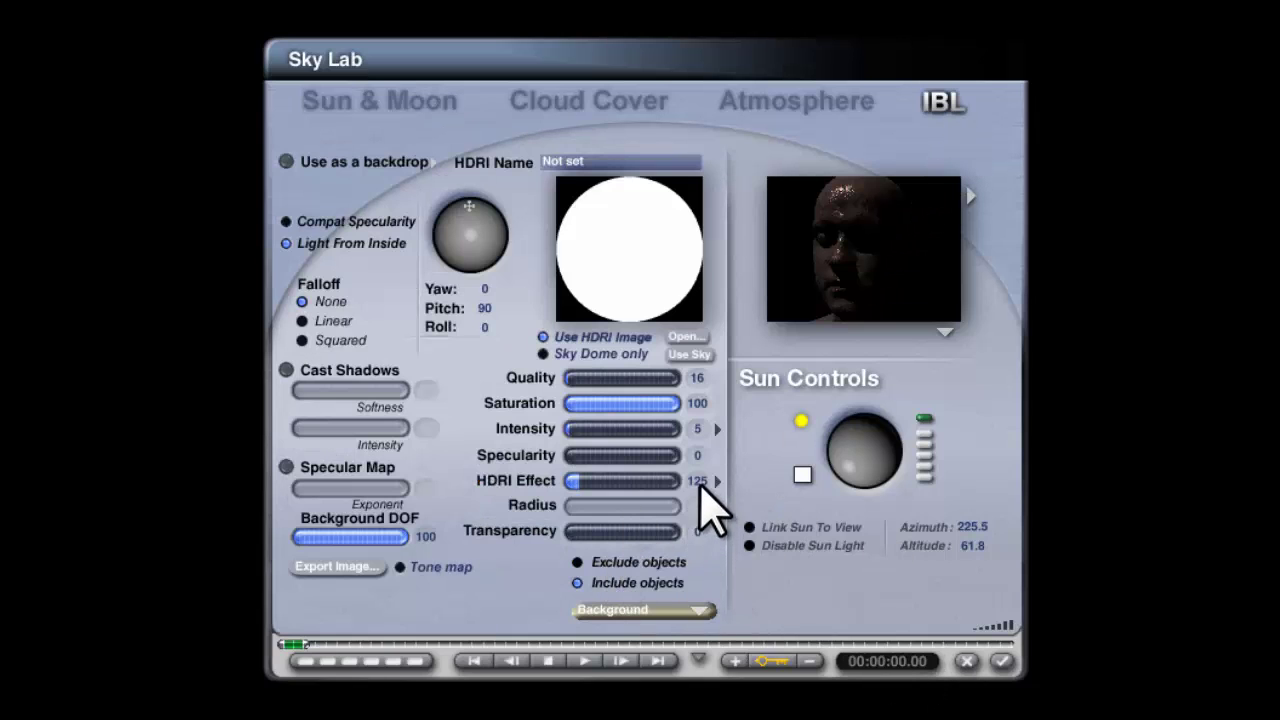
left_click(698, 483)
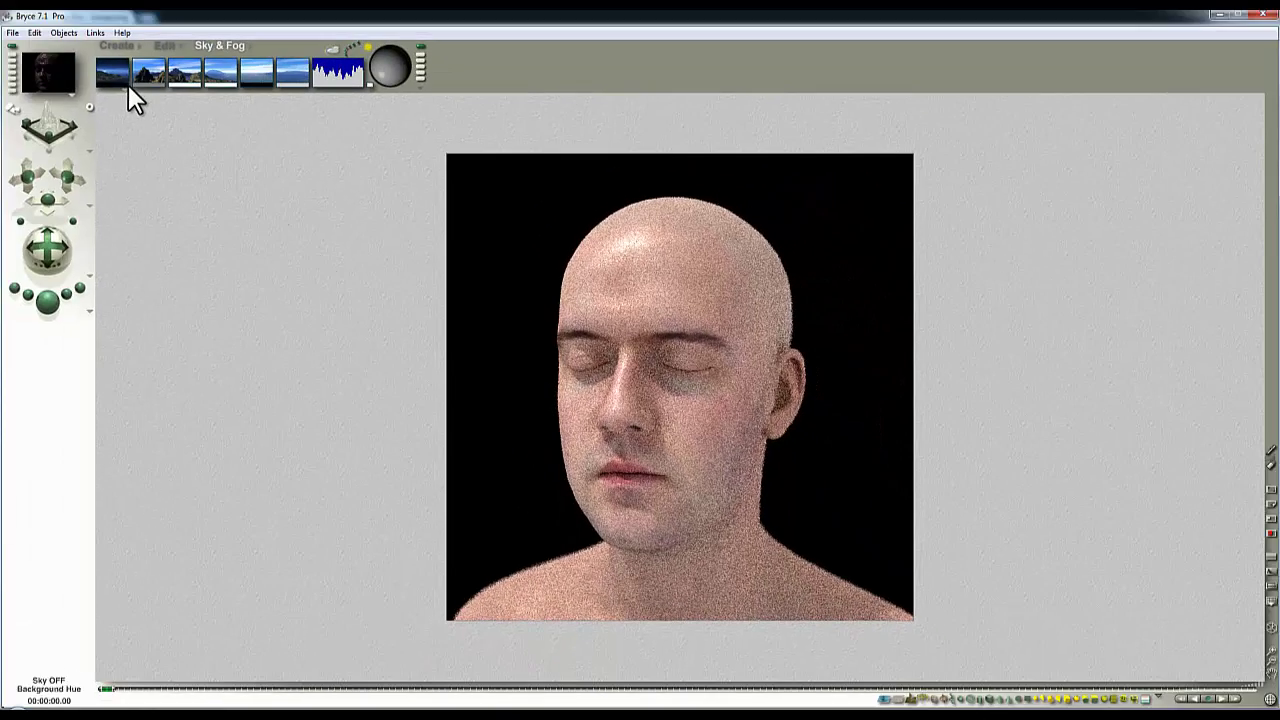
- Render the head against a grey background, then switch the background to white and render again
left_click(126, 84)
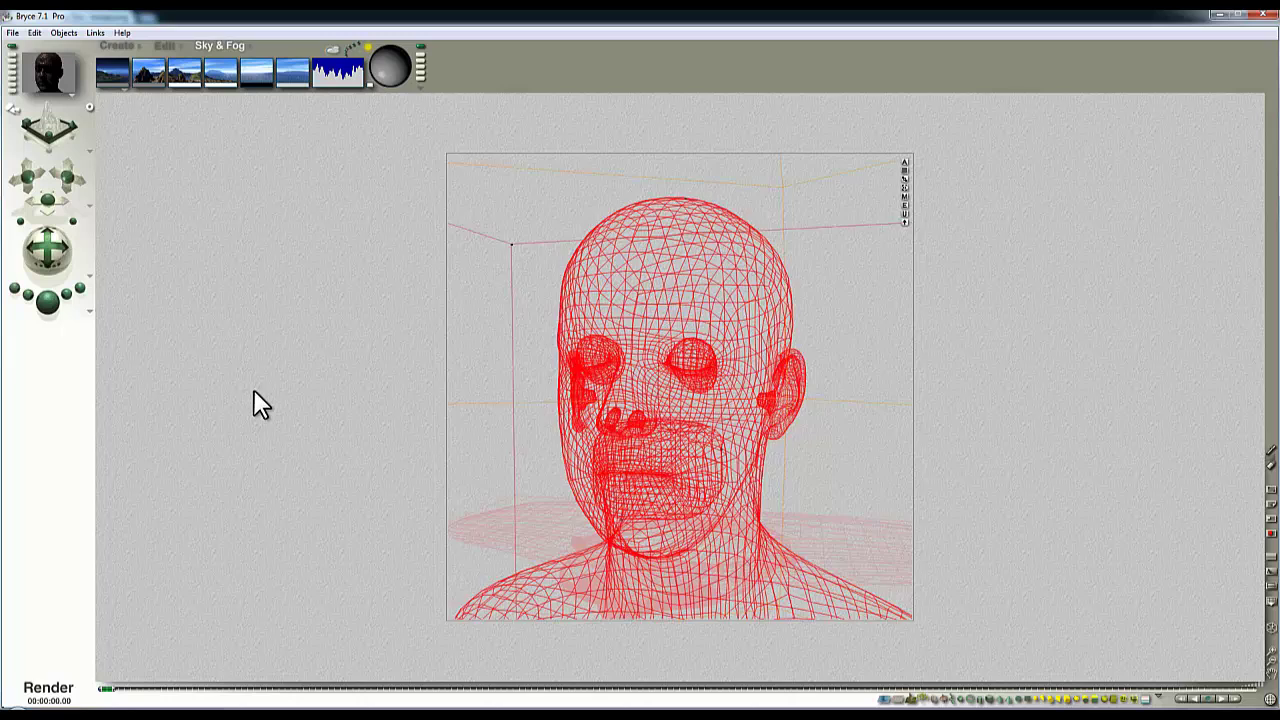
key("ctrl+r")
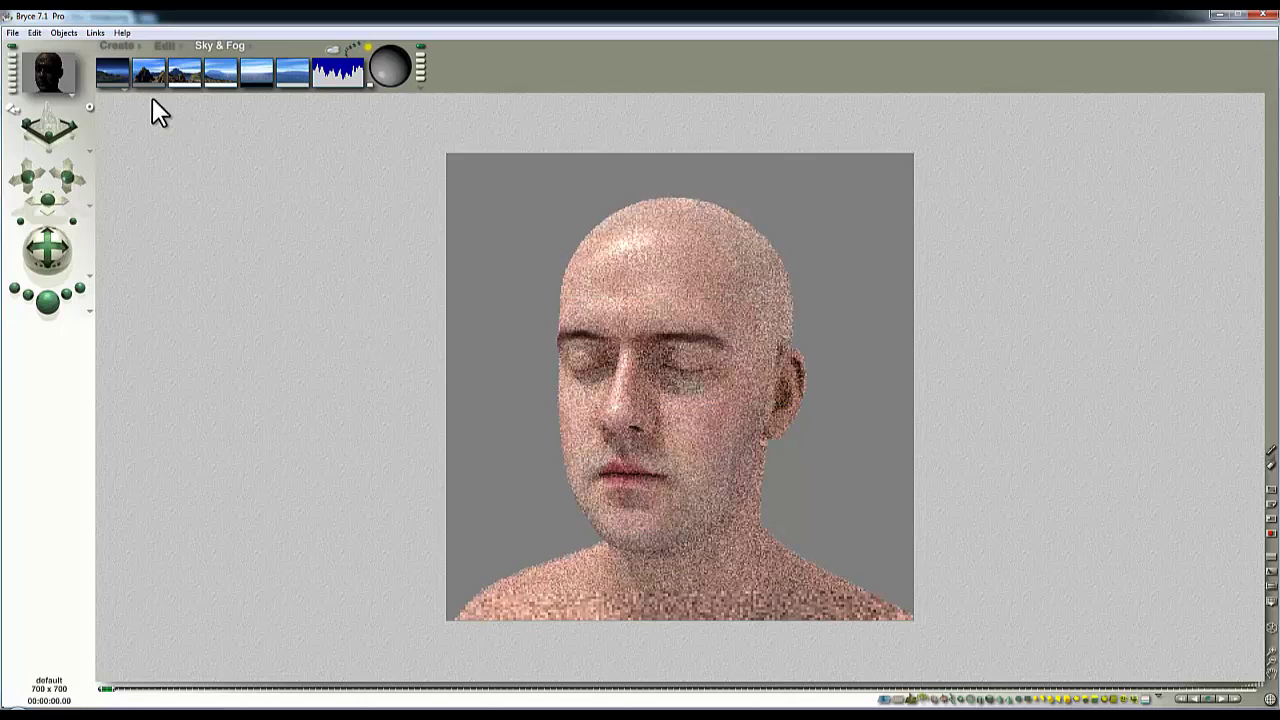
left_click(122, 78)
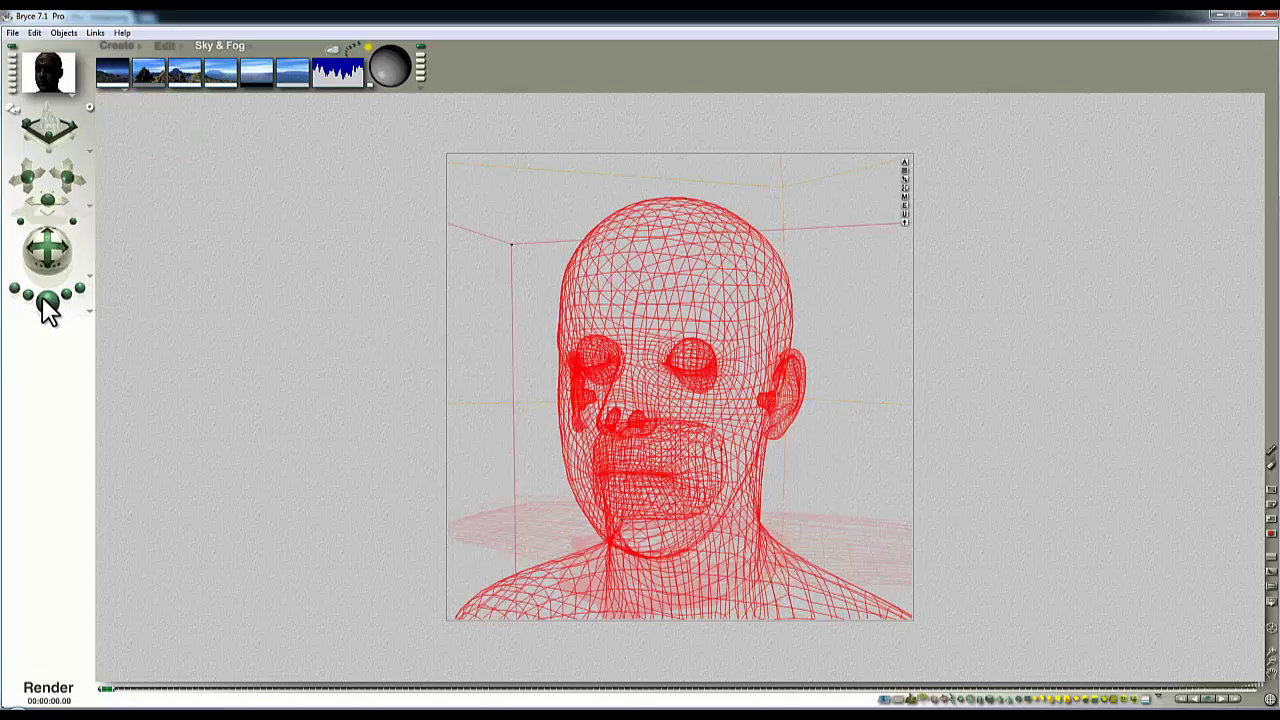
key("ctrl+r")
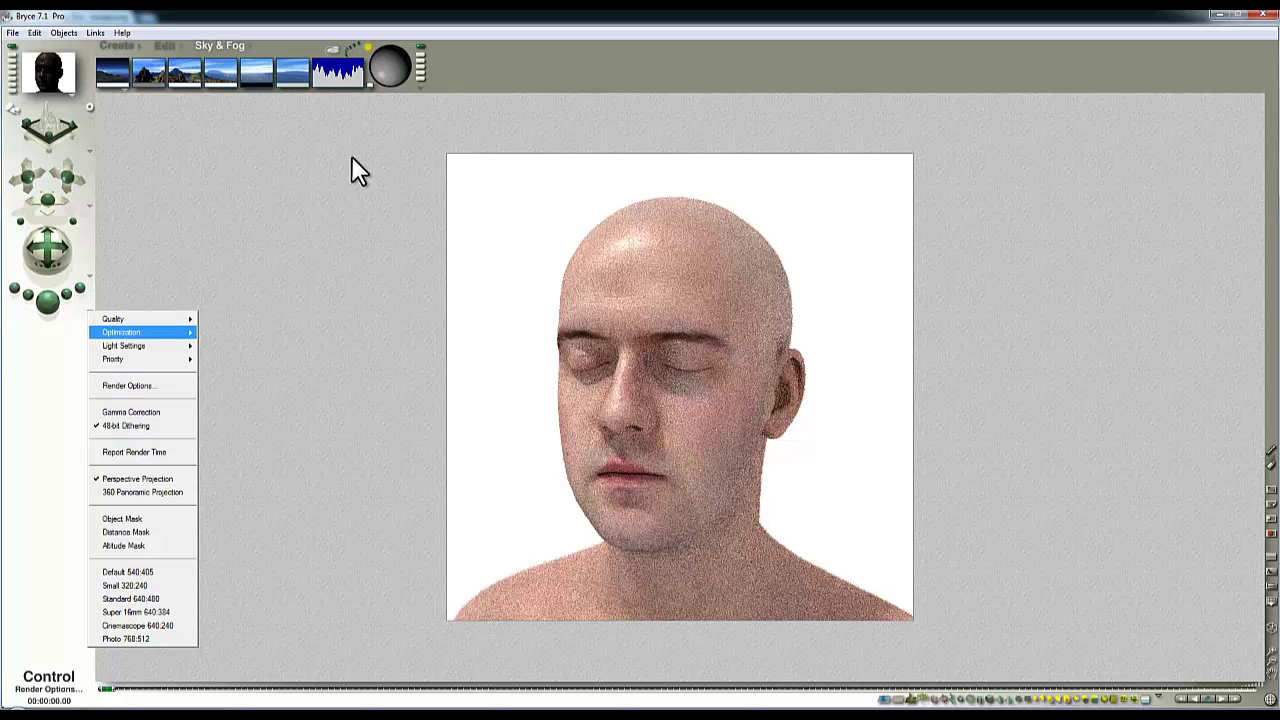
- Set Rays per pixel to 256 in Render Options for Premium quality
left_click(150, 386)
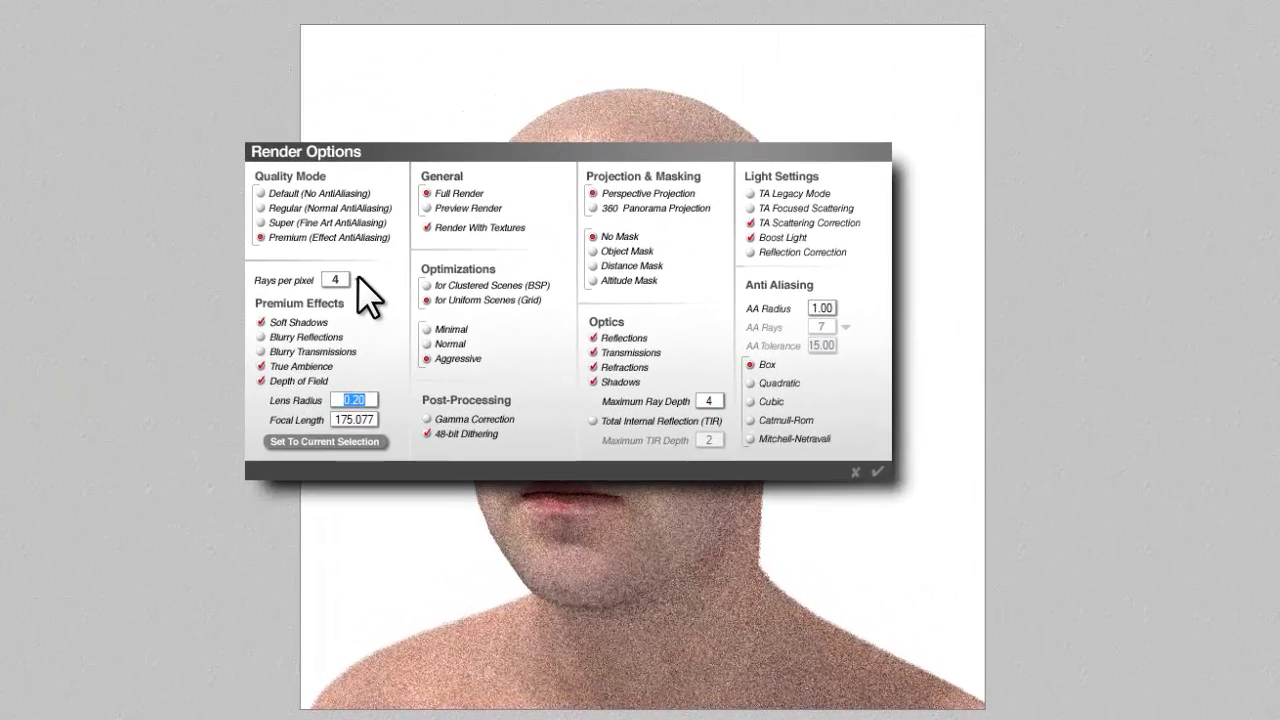
left_click(350, 281)
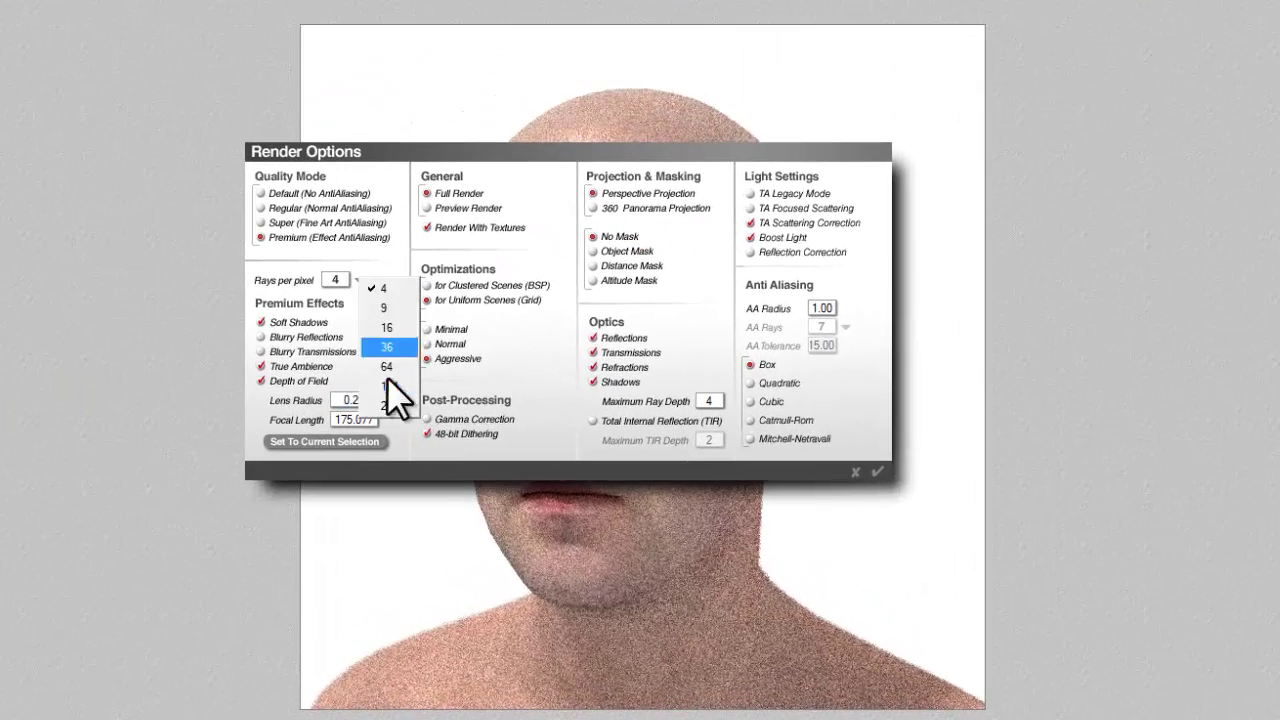
left_click(388, 400)
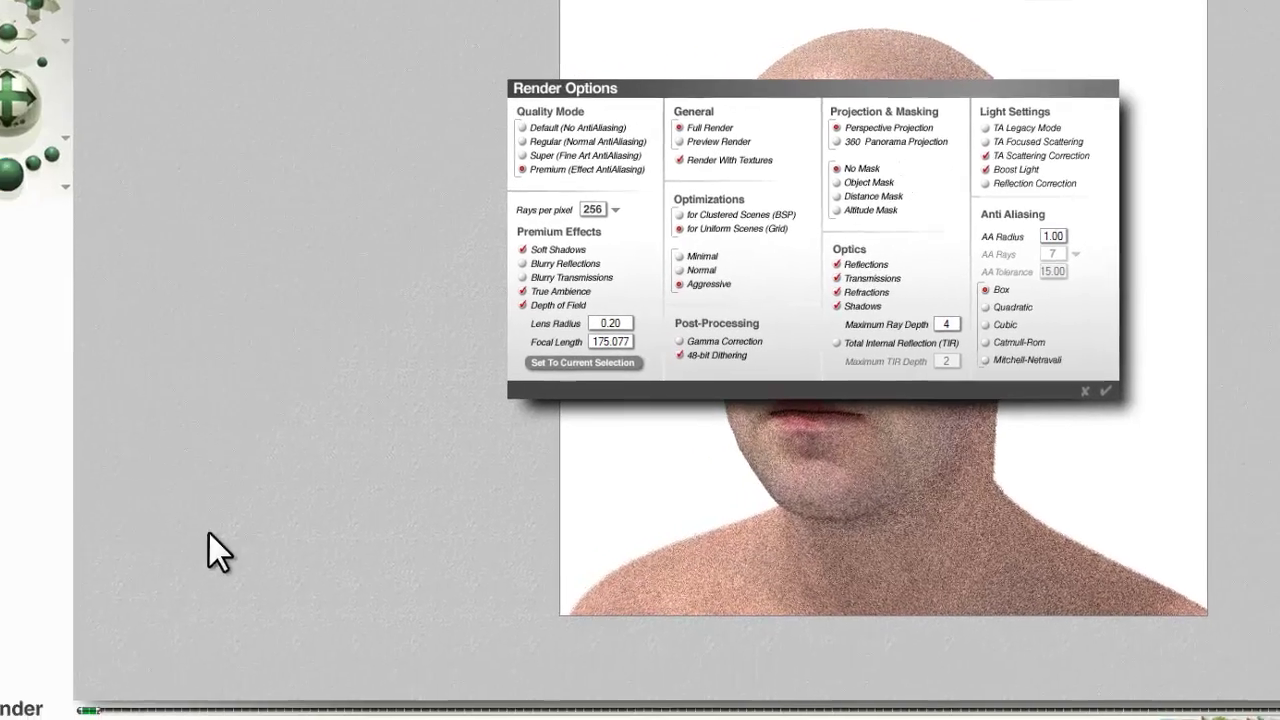
- Start the final 256-rays-per-pixel render of the head on the white background
key("super+r")
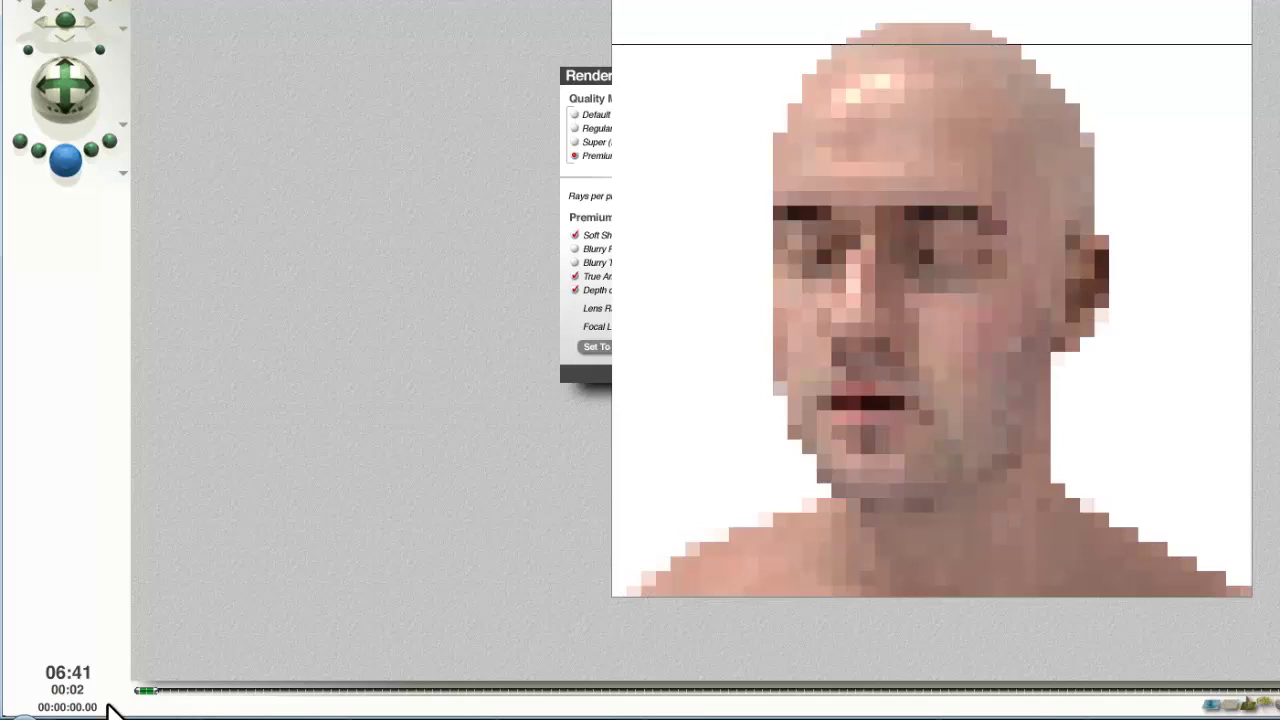